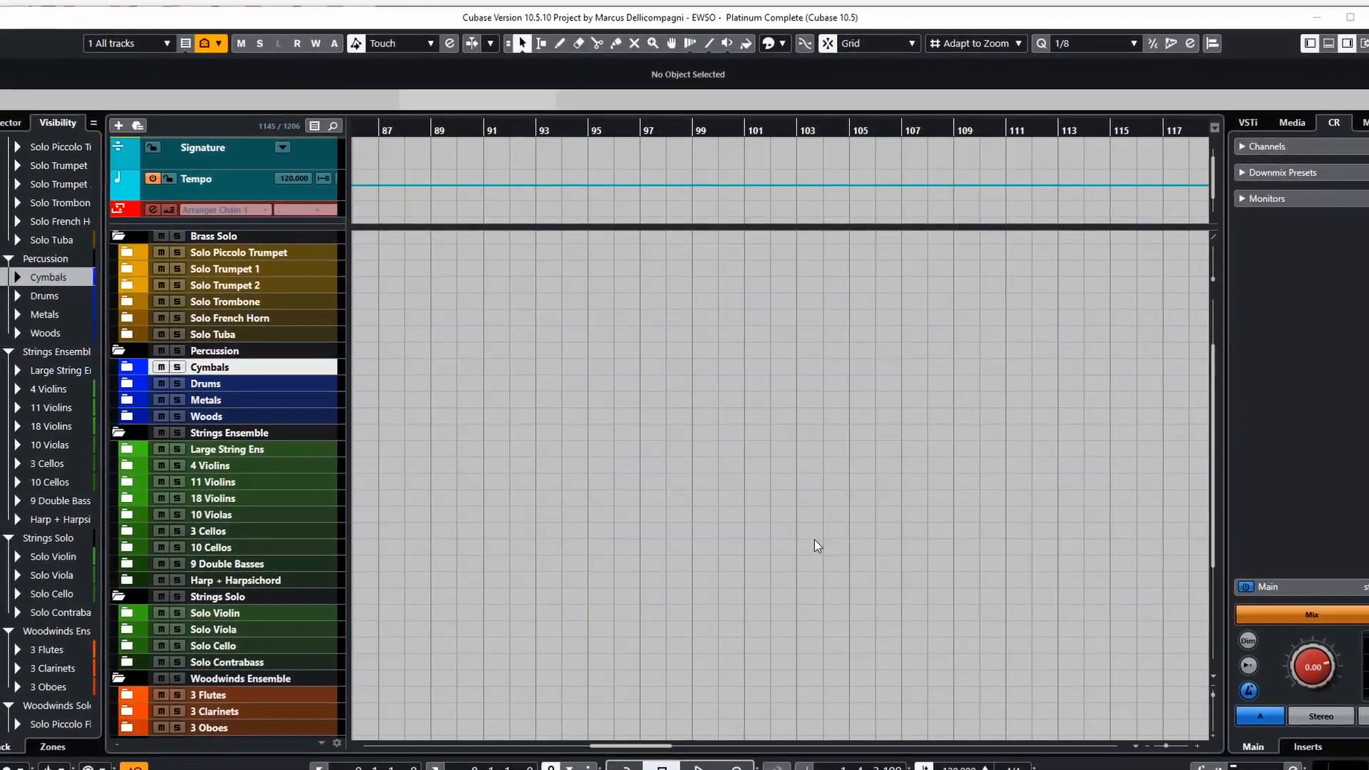
Step: Look through the project's track list from the Brass Ensemble folder down to the Woodwinds Solo folder
{"action": "scroll", "coordinate": [717, 559], "scroll_direction": "down", "scroll_amount": 5}
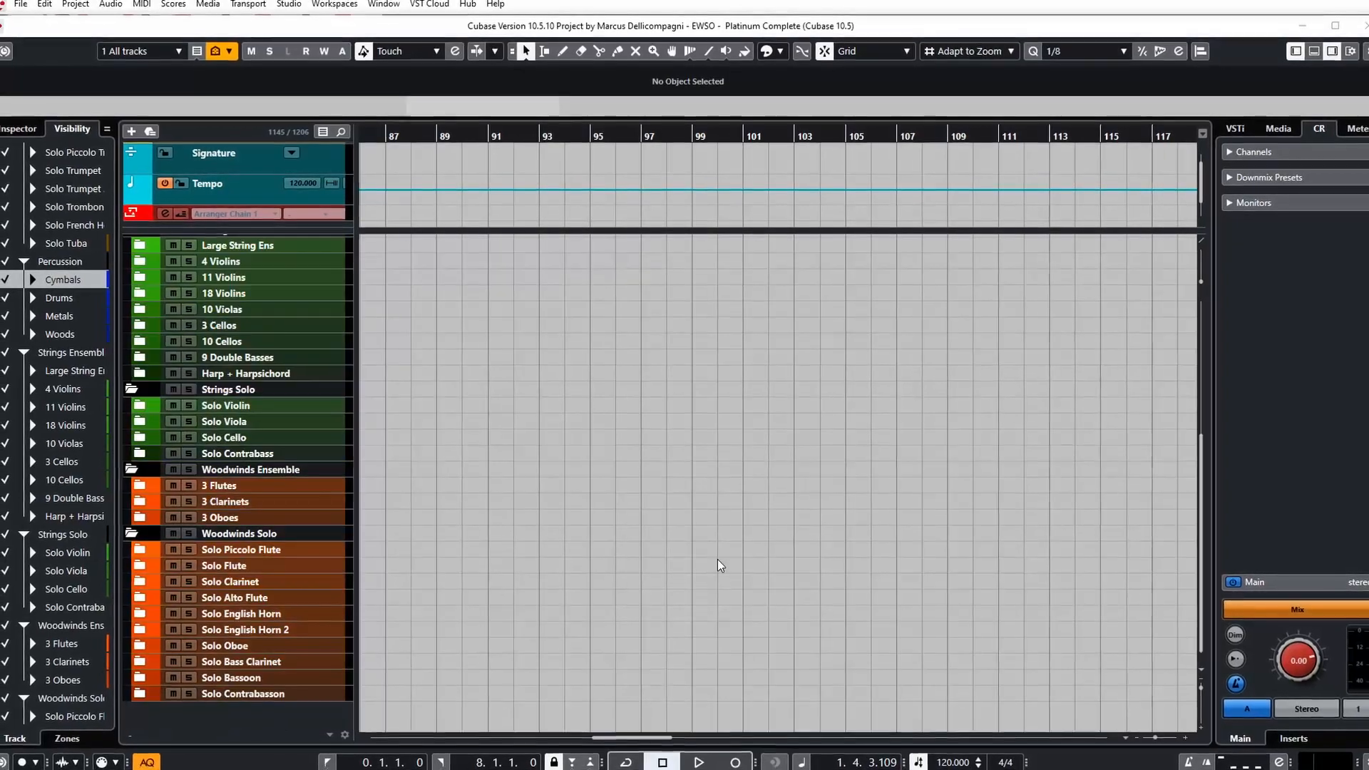
{"action": "scroll", "coordinate": [718, 559], "scroll_direction": "up", "scroll_amount": 8}
{"action": "scroll", "coordinate": [707, 563], "scroll_direction": "down", "scroll_amount": 8}
{"action": "scroll", "coordinate": [712, 583], "scroll_direction": "up", "scroll_amount": 8}
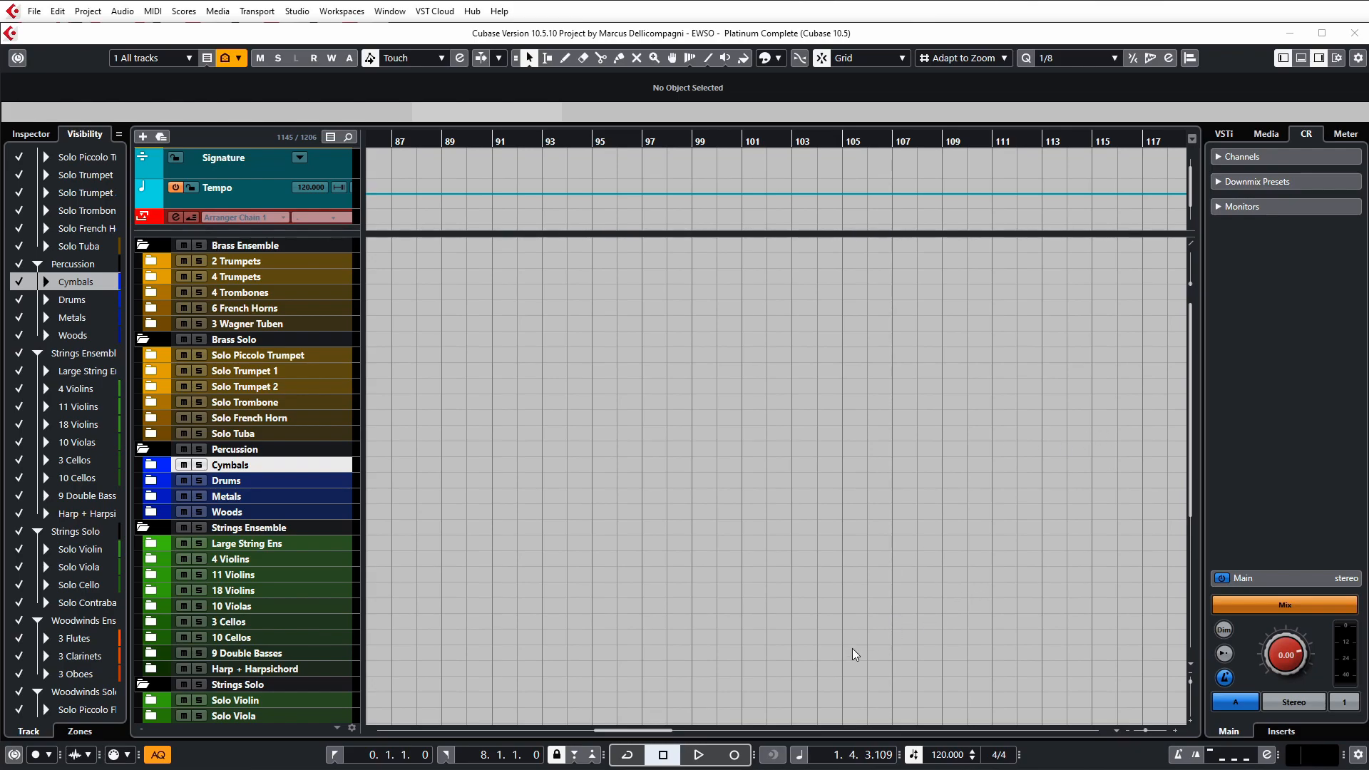
{"action": "scroll", "coordinate": [848, 639], "scroll_direction": "down", "scroll_amount": 5}
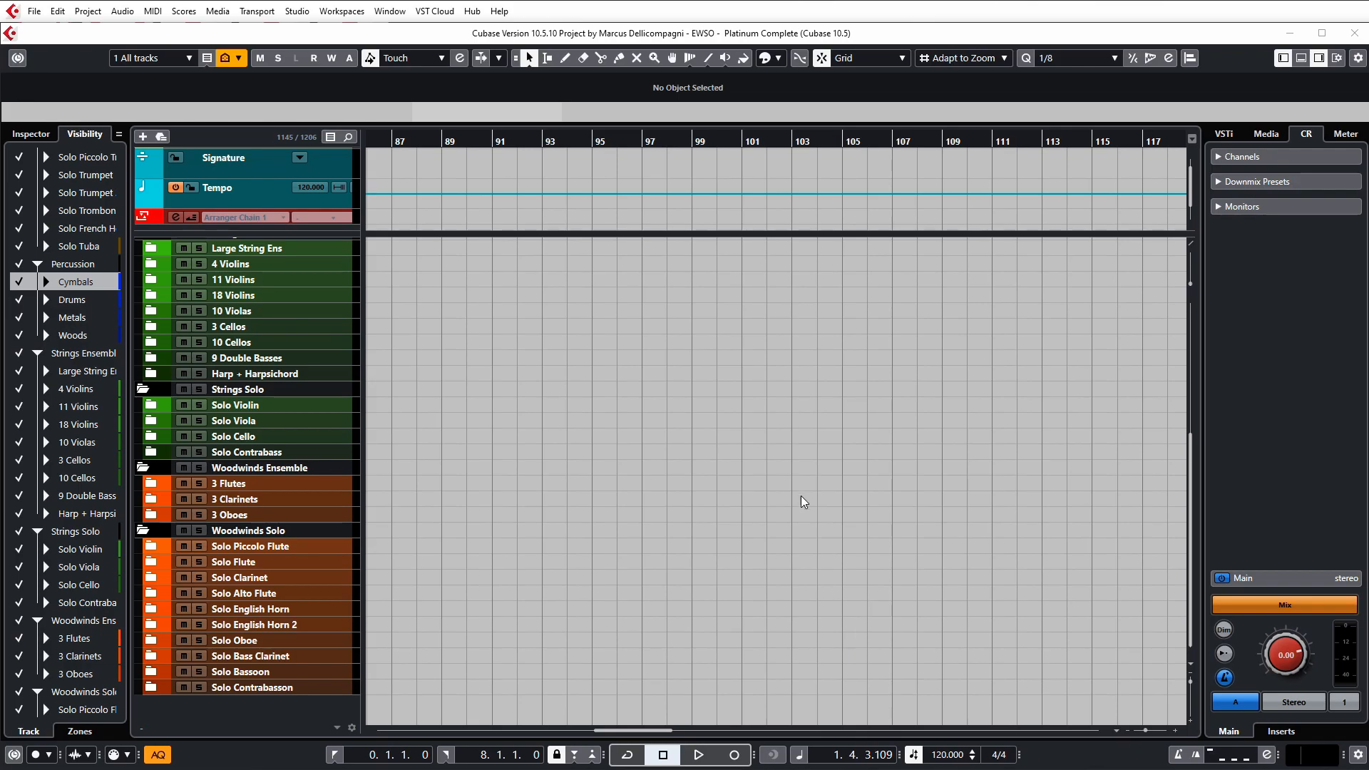
{"action": "scroll", "coordinate": [778, 492], "scroll_direction": "up", "scroll_amount": 5}
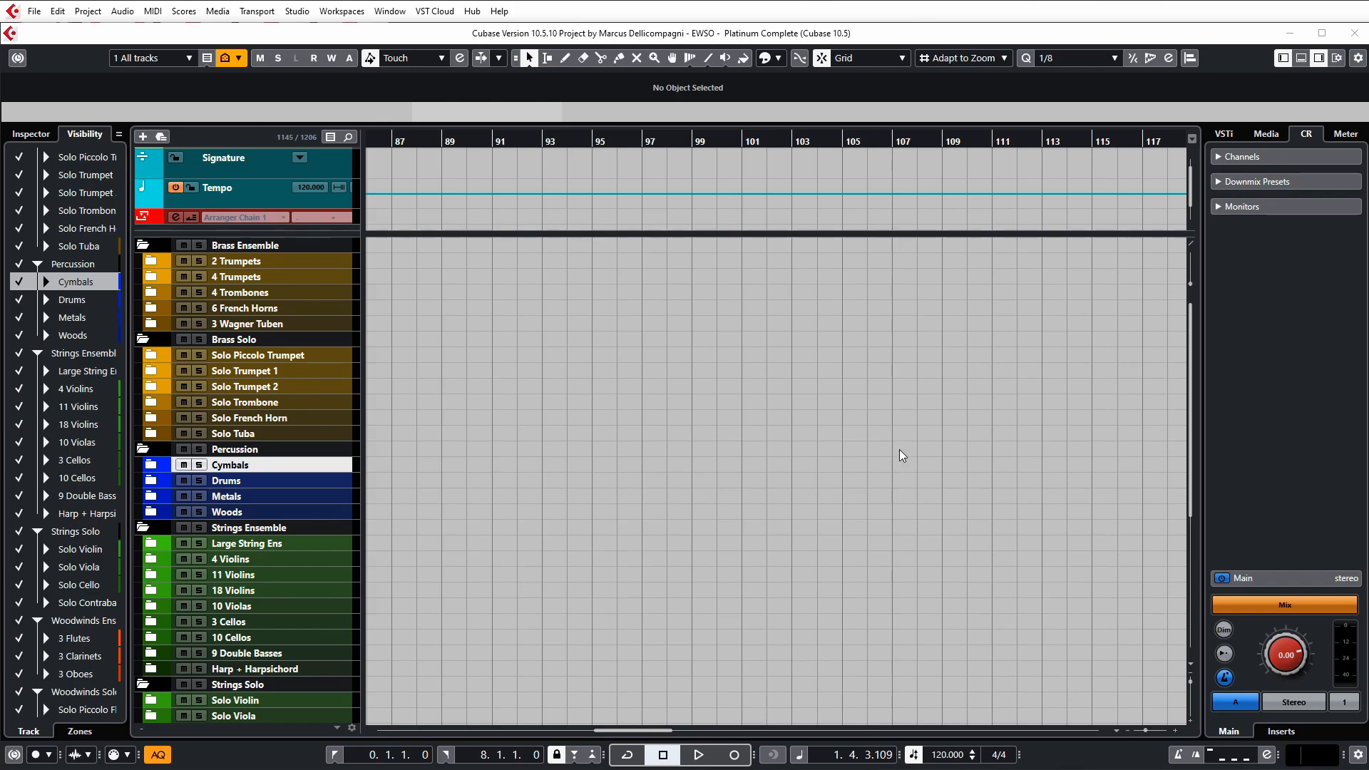
{"action": "scroll", "coordinate": [1041, 460], "scroll_direction": "down", "scroll_amount": 5}
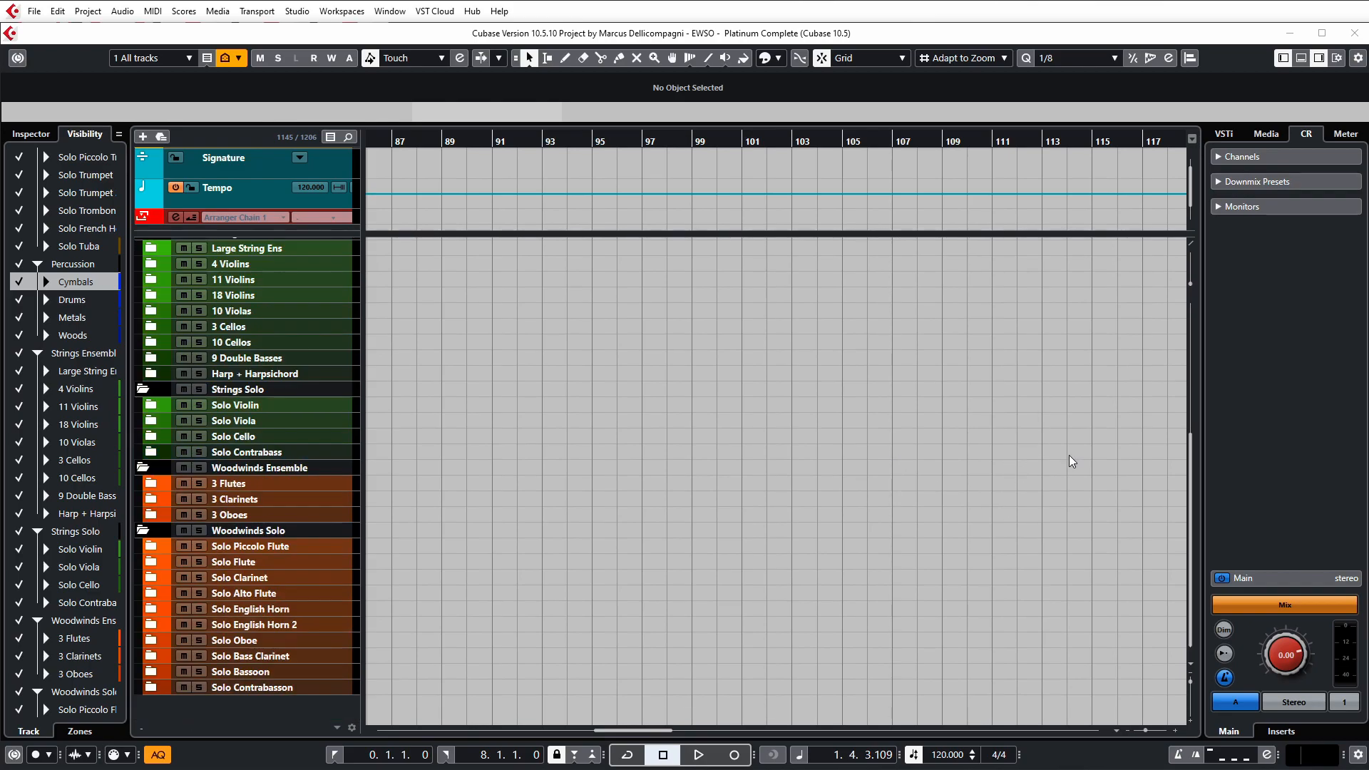
{"action": "scroll", "coordinate": [749, 452], "scroll_direction": "up", "scroll_amount": 5}
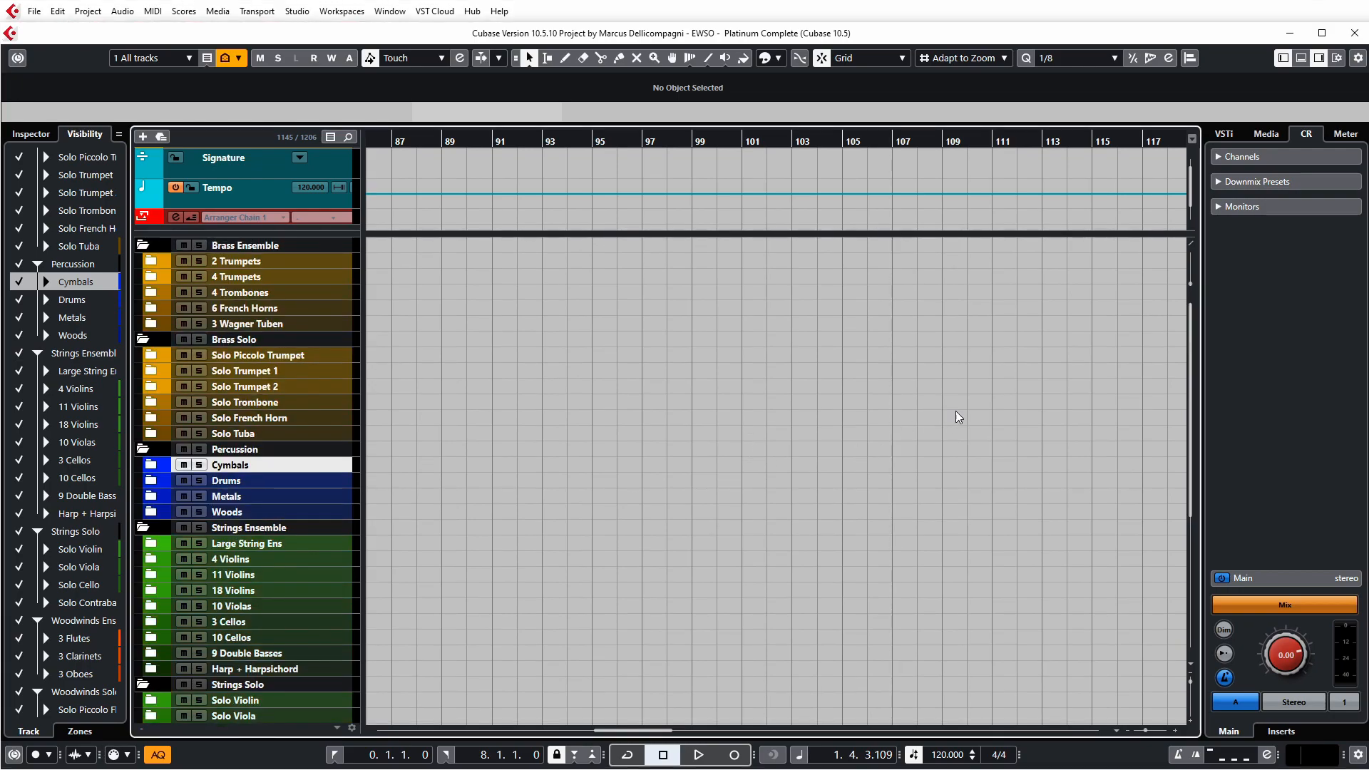
Step: View the Woodwinds All, Brass All and Solo Strings track visibility configurations, and check the commands for managing configurations
{"action": "left_click", "coordinate": [154, 59]}
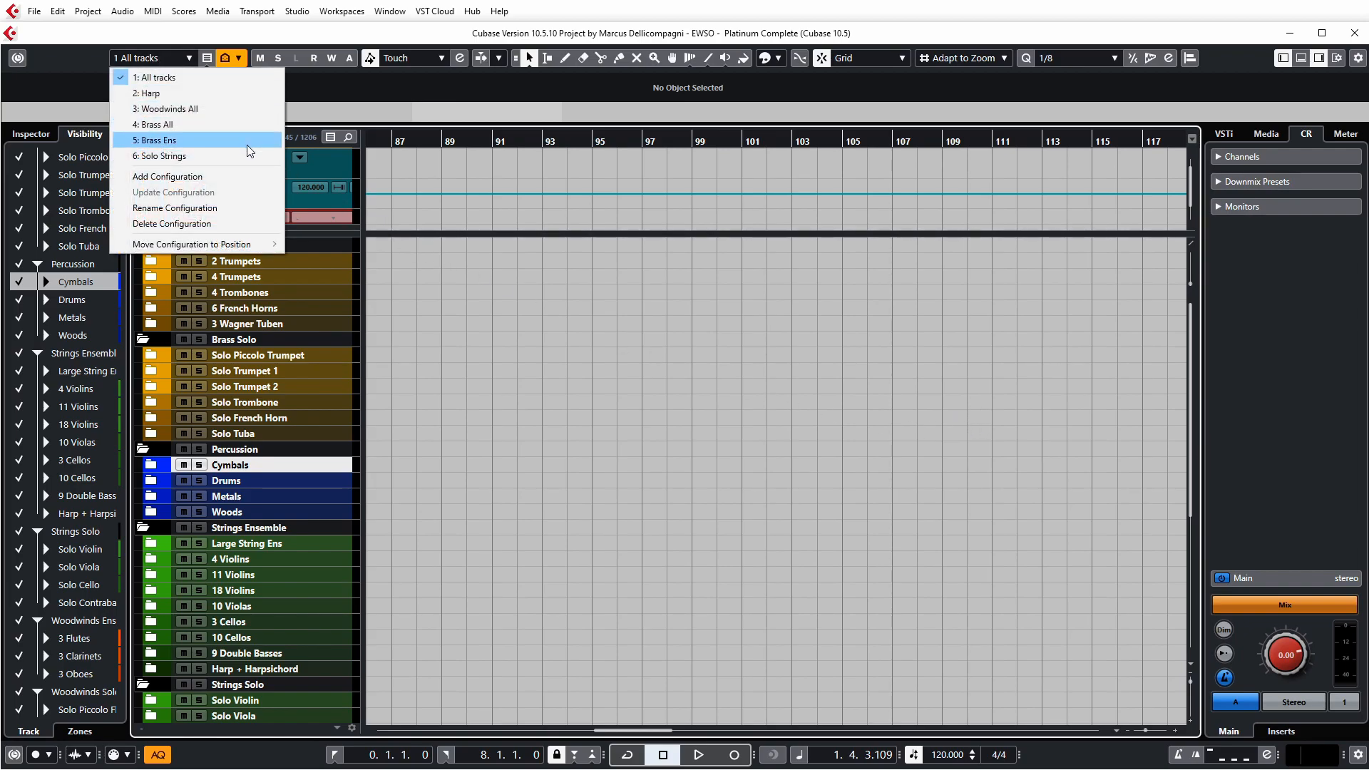
{"action": "left_click", "coordinate": [242, 109]}
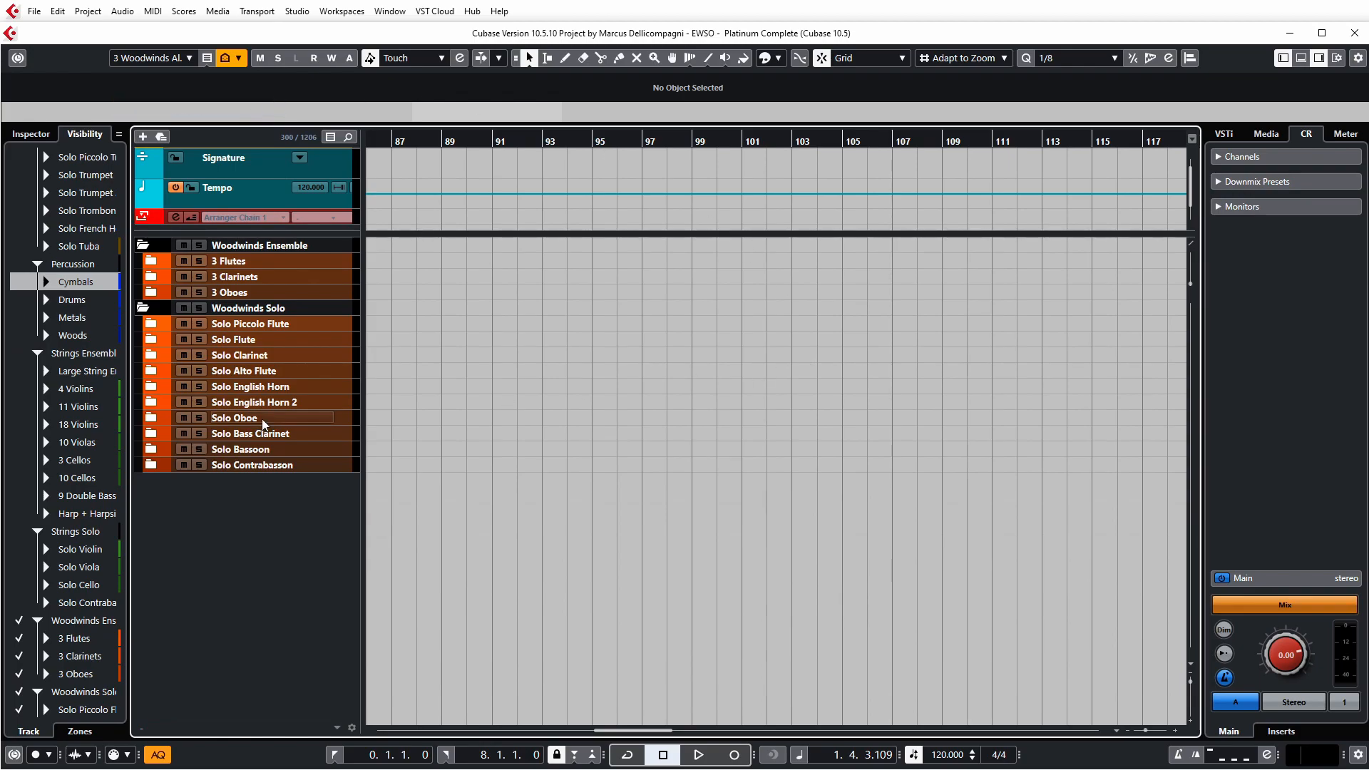
{"action": "left_click", "coordinate": [142, 61]}
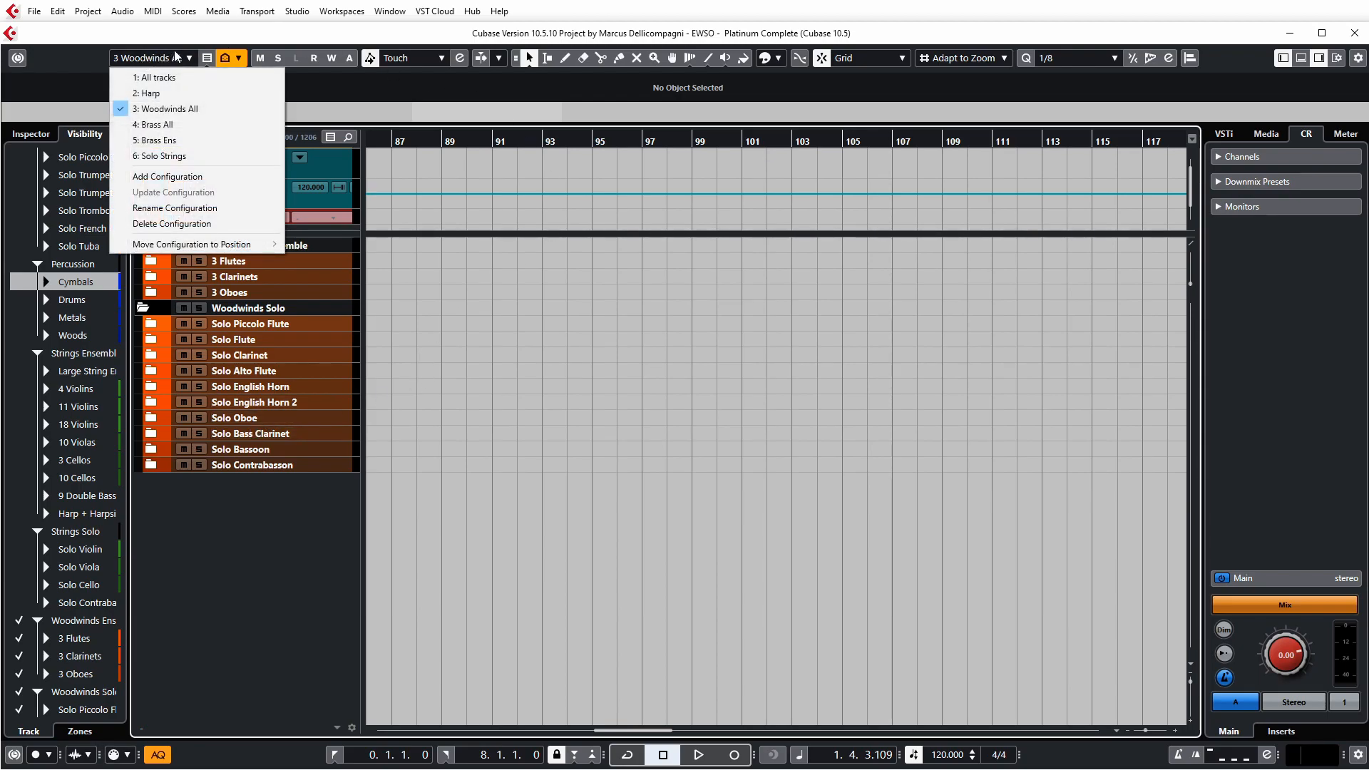
{"action": "left_click", "coordinate": [204, 124]}
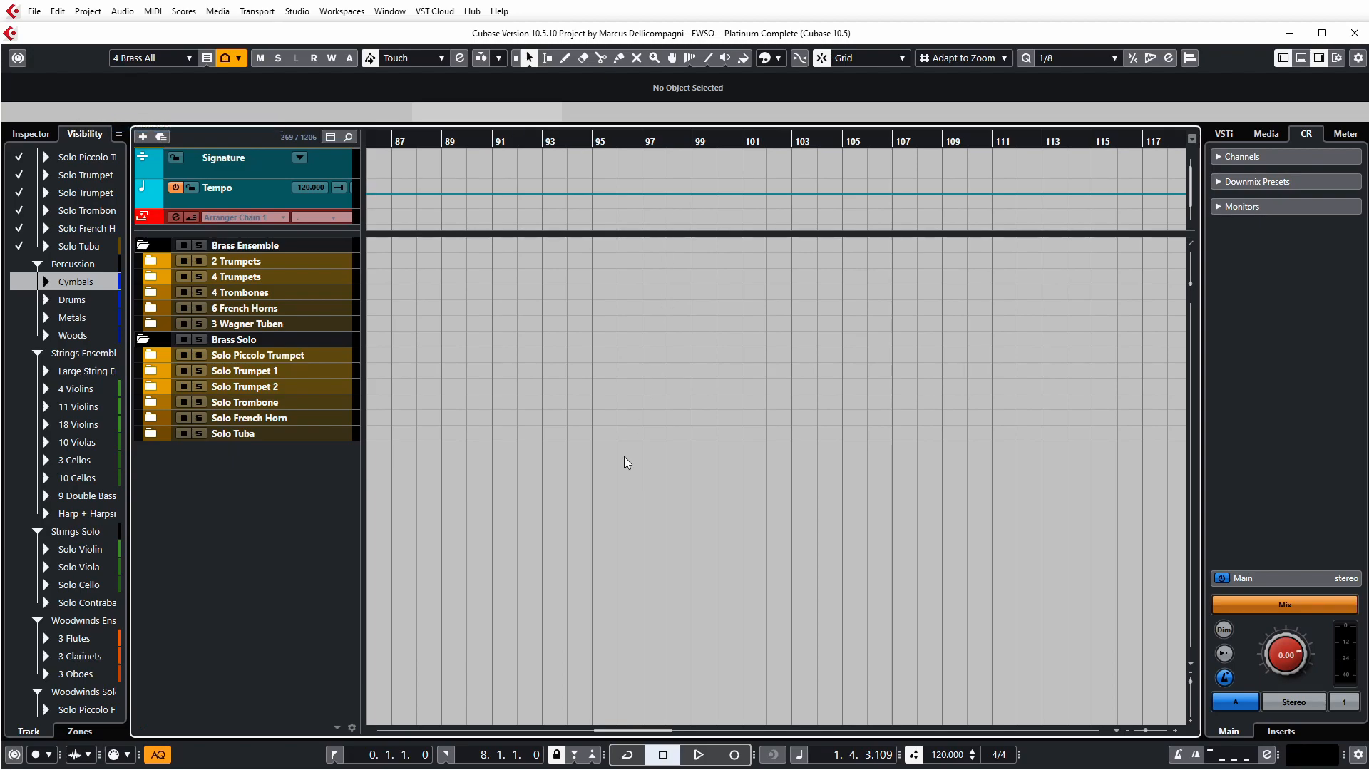
{"action": "left_click", "coordinate": [128, 59]}
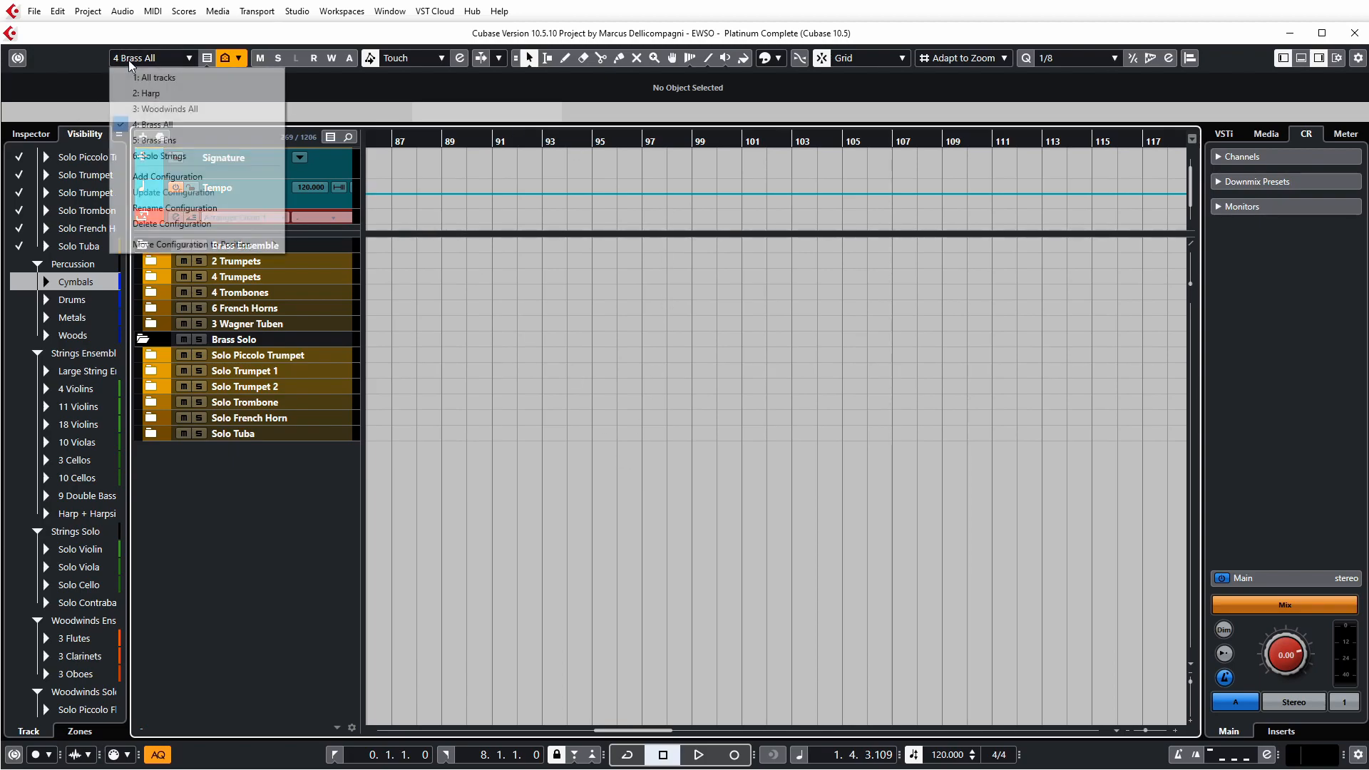
{"action": "left_click", "coordinate": [224, 156]}
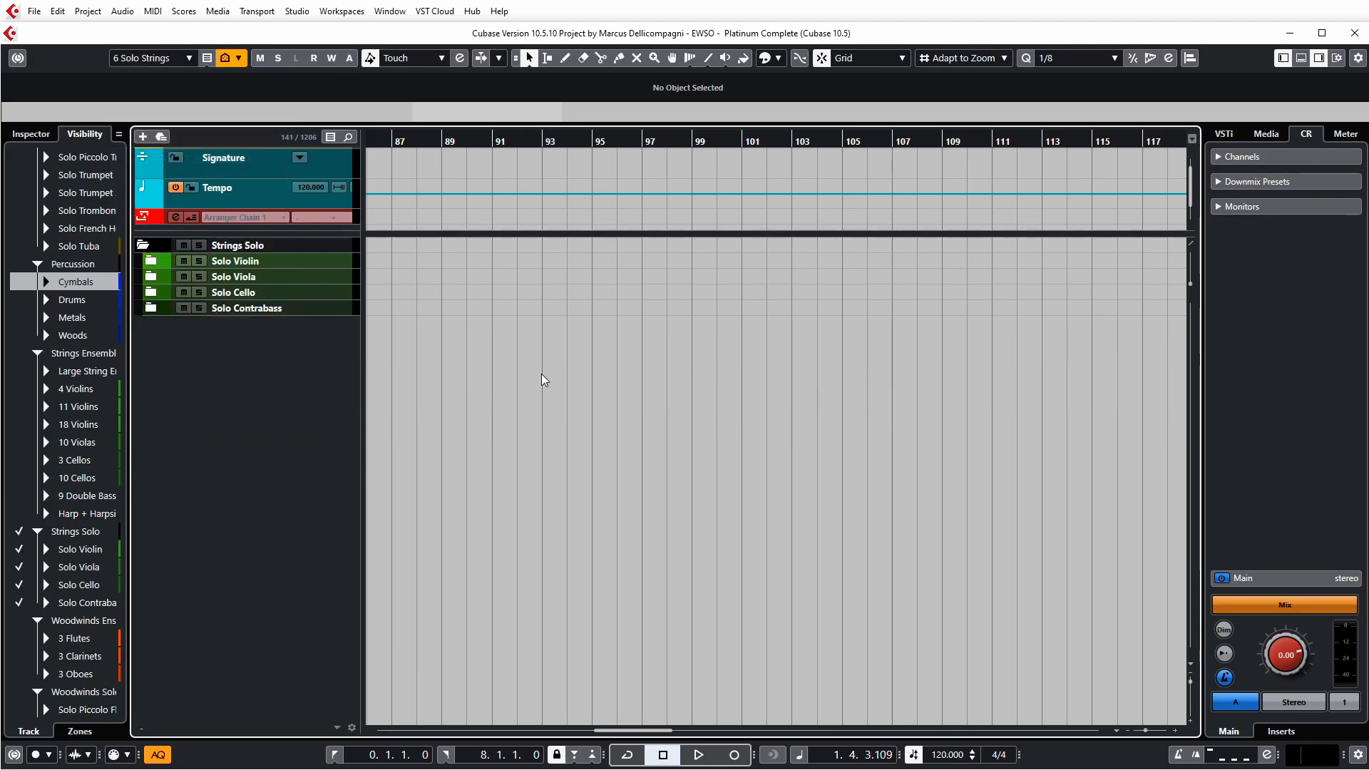
{"action": "left_click", "coordinate": [149, 59]}
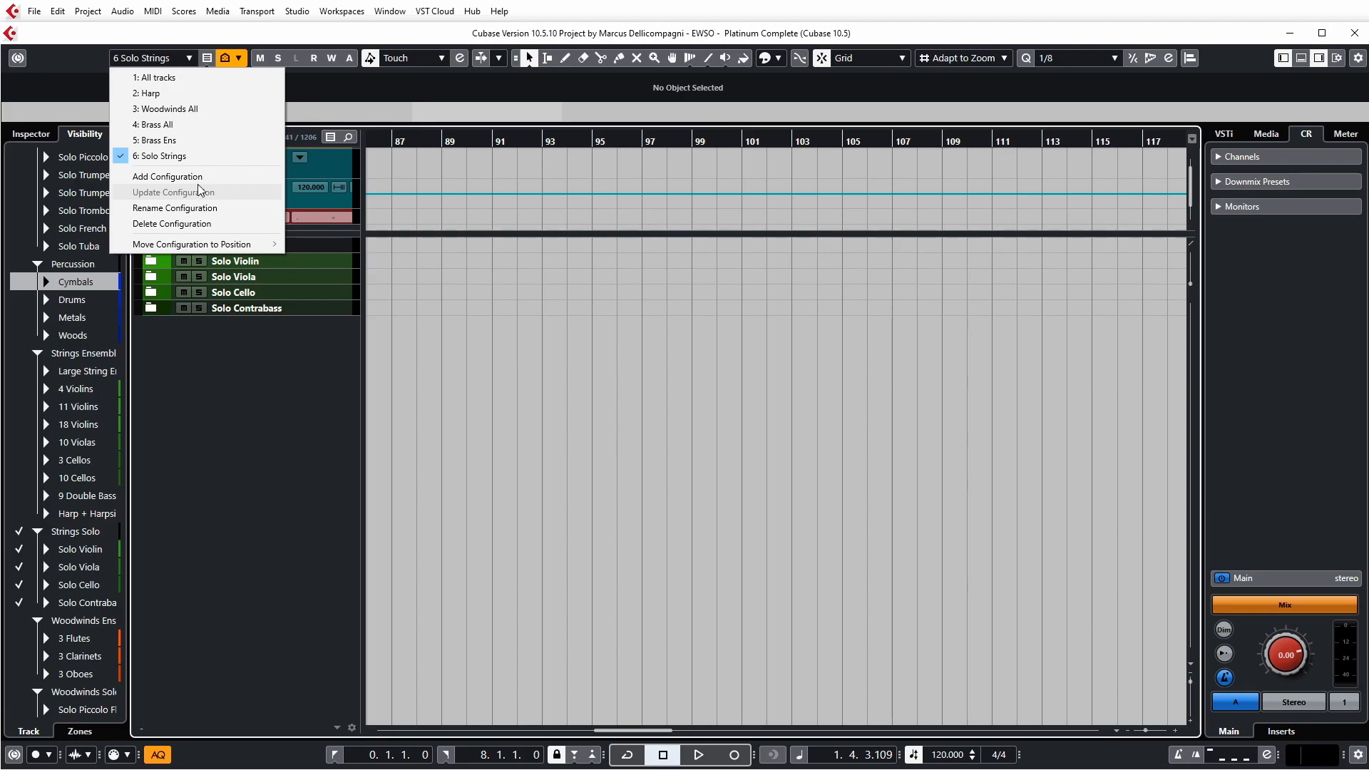
{"action": "left_click", "coordinate": [269, 349]}
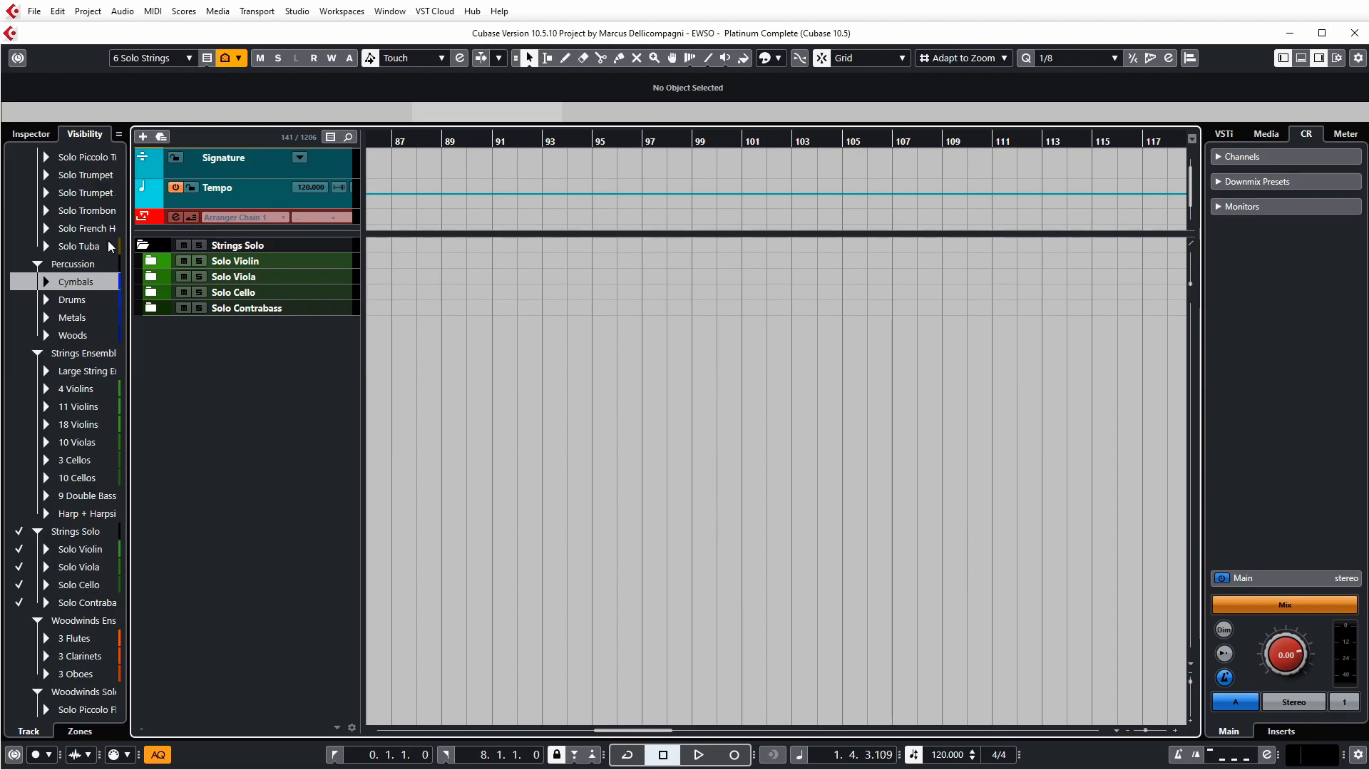
Step: Hide the Strings Solo folder in the track visibility list
{"action": "left_click", "coordinate": [20, 531]}
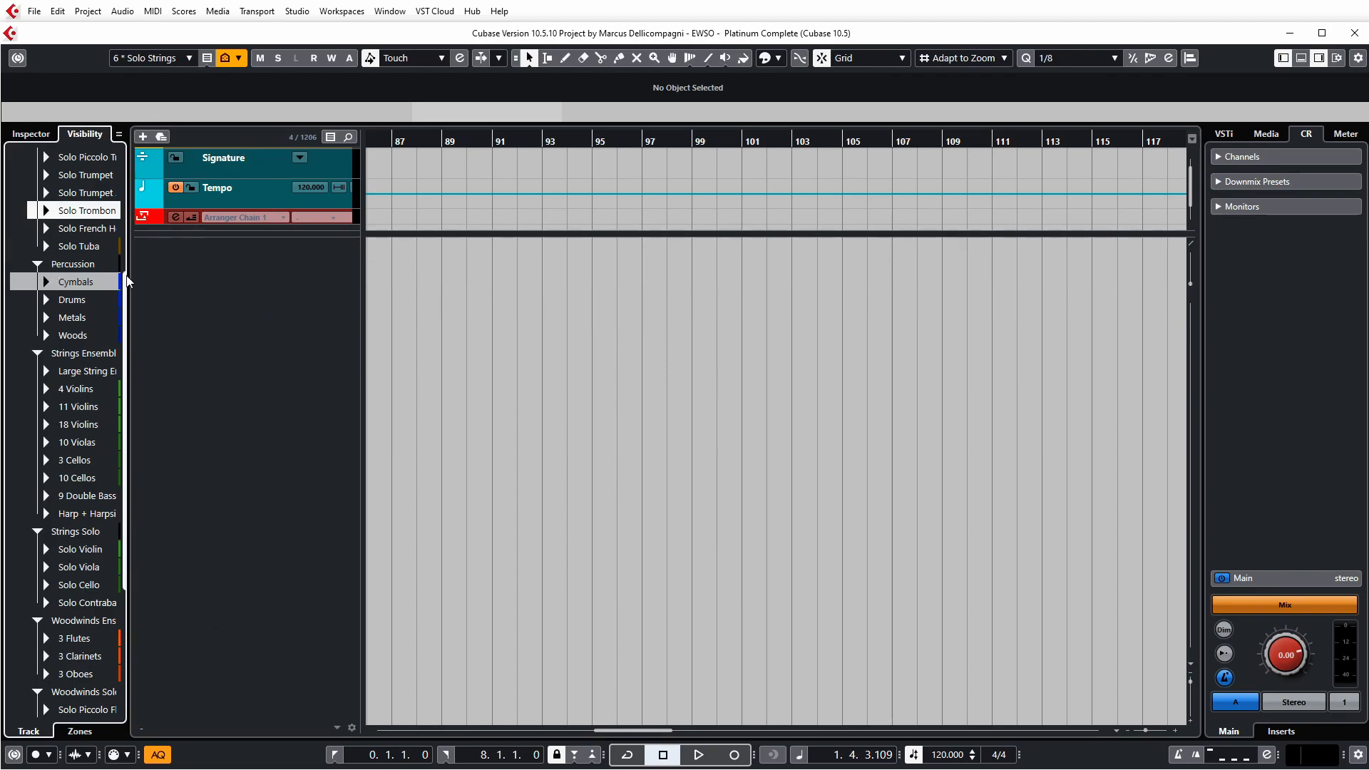
{"action": "left_click_drag", "start_coordinate": [128, 280], "coordinate": [129, 107]}
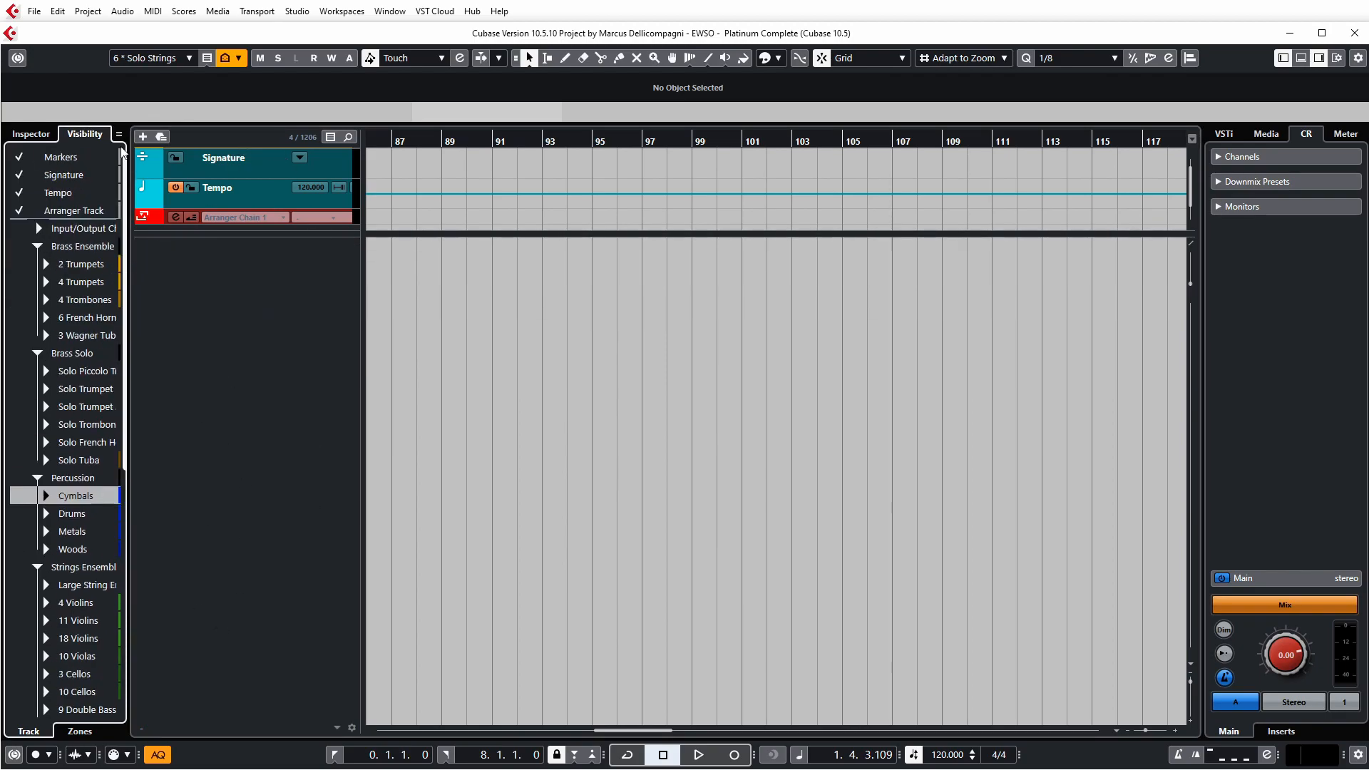
Step: Check the project toolbar's display options for the Track Visibility Configurations entry
{"action": "right_click", "coordinate": [83, 59]}
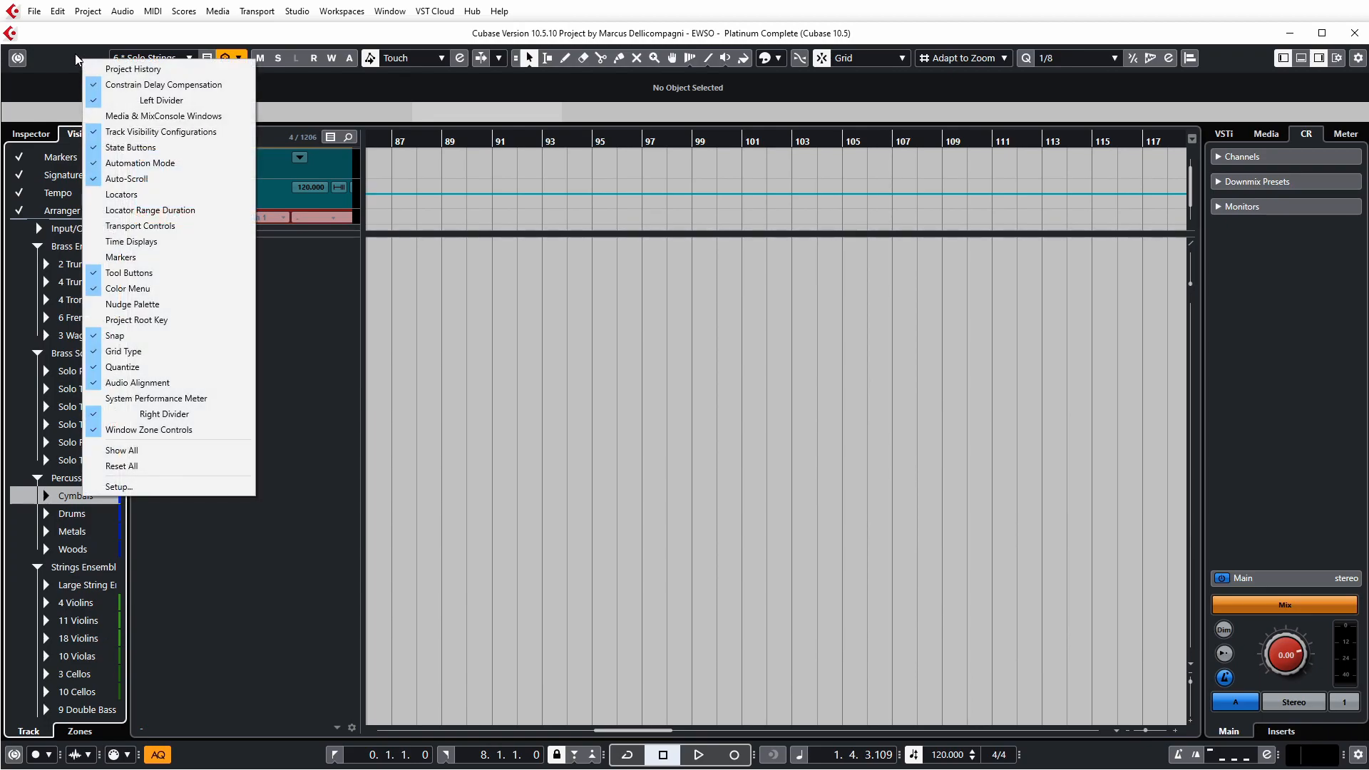
{"action": "left_click", "coordinate": [76, 55]}
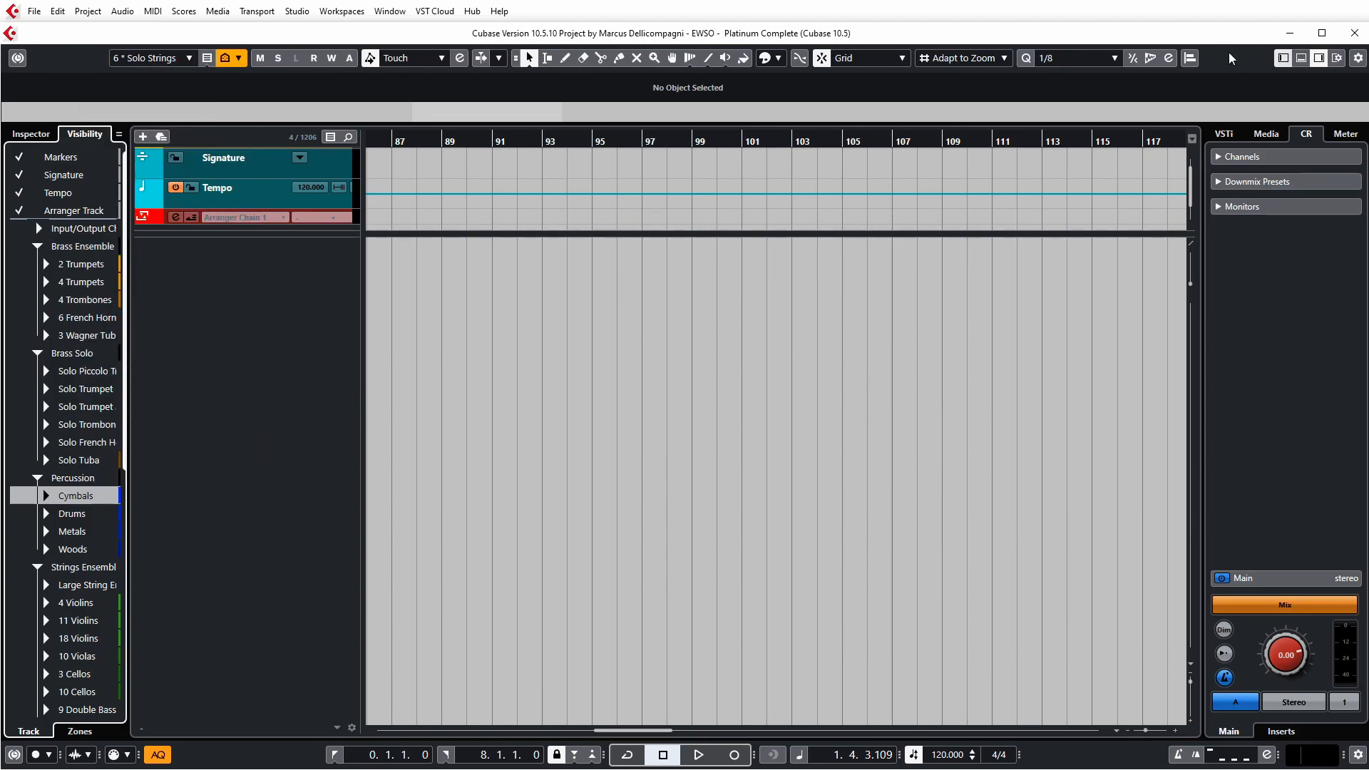
{"action": "right_click", "coordinate": [78, 66]}
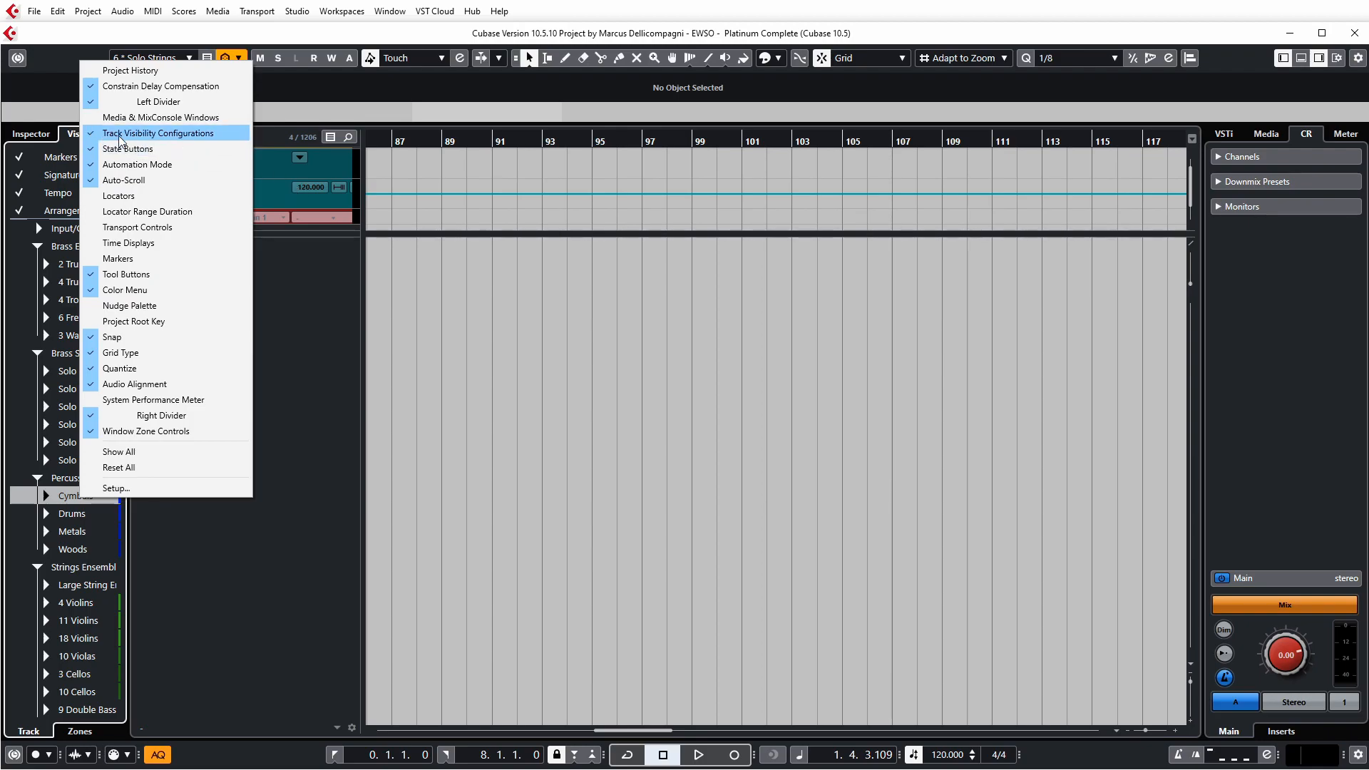
{"action": "left_click", "coordinate": [326, 422]}
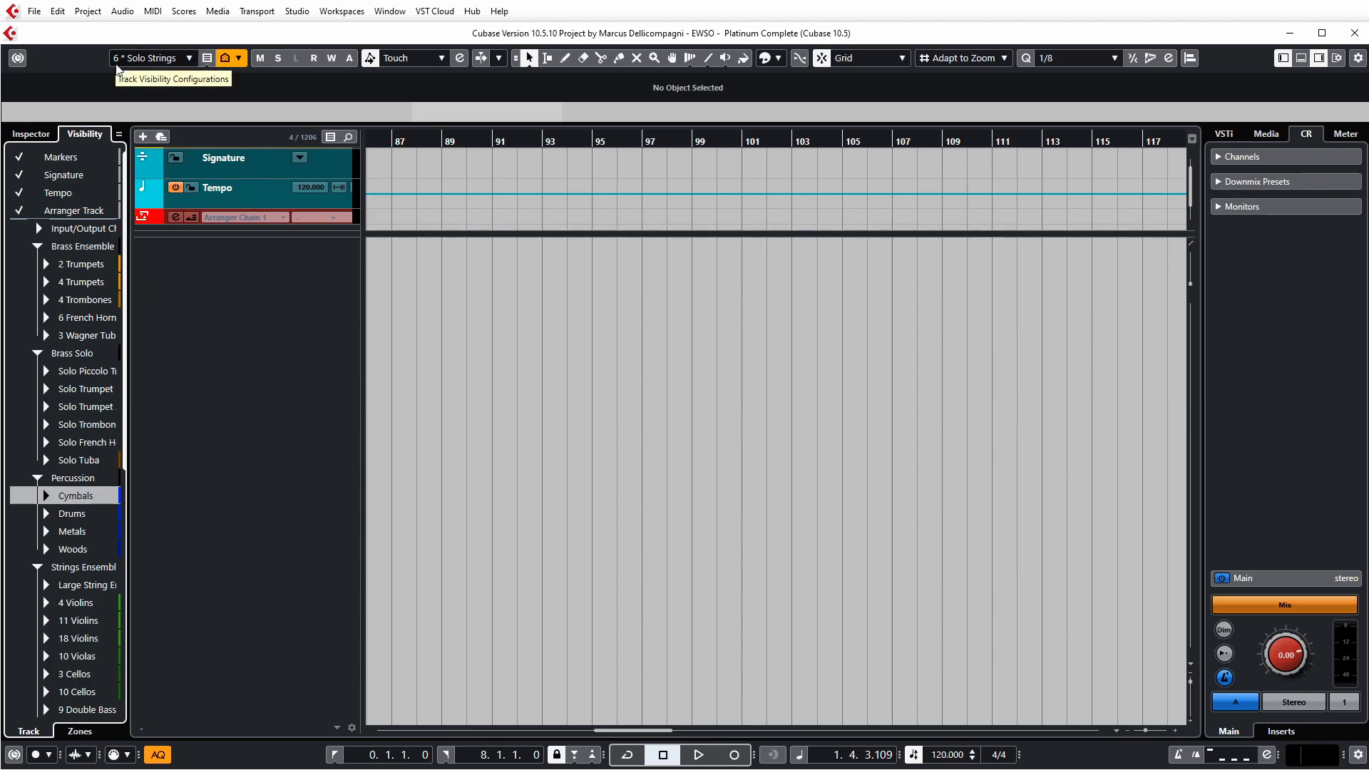
Step: Recall the All tracks visibility configuration
{"action": "left_click", "coordinate": [168, 58]}
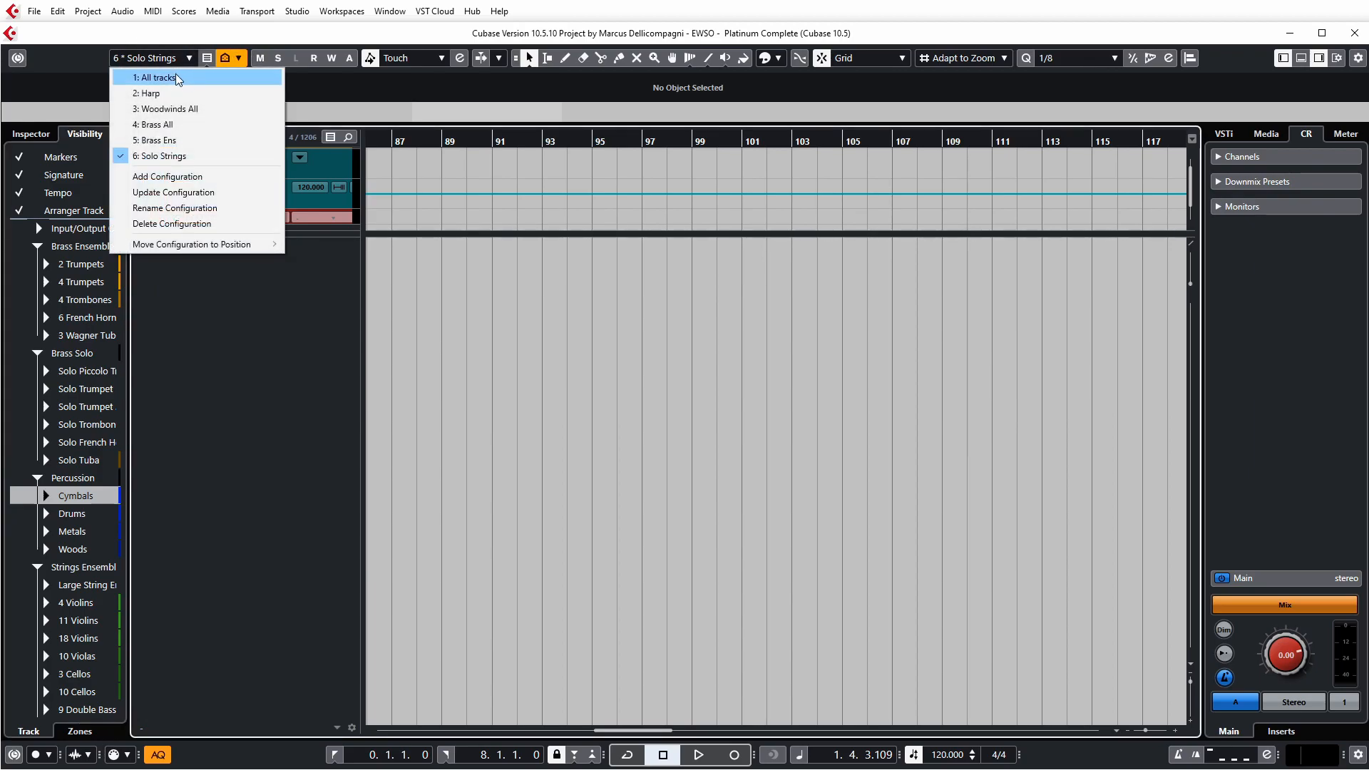
{"action": "left_click", "coordinate": [146, 77]}
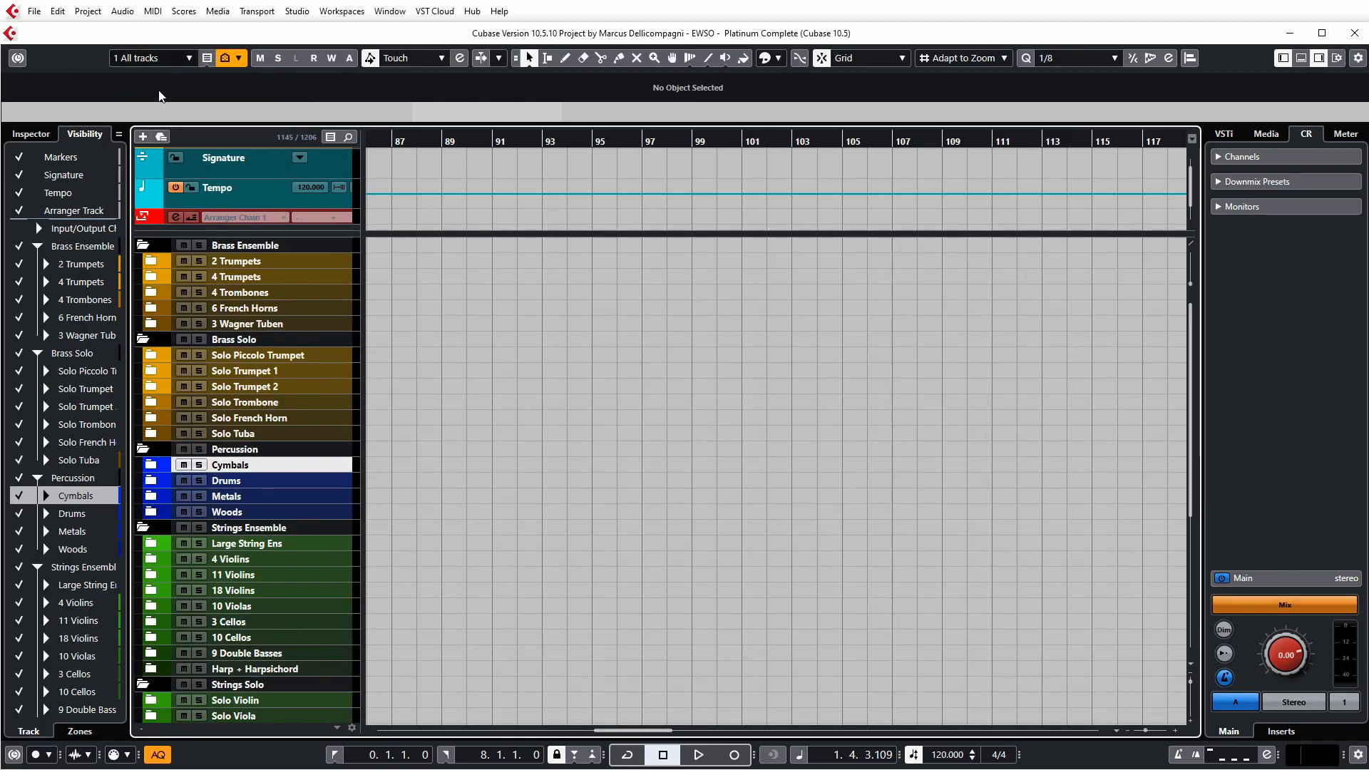
Step: Examine the track visibility list and the Inspector contents of the Brass Ensemble folder
{"action": "left_click", "coordinate": [78, 246]}
{"action": "scroll", "coordinate": [83, 427], "scroll_direction": "down", "scroll_amount": 7}
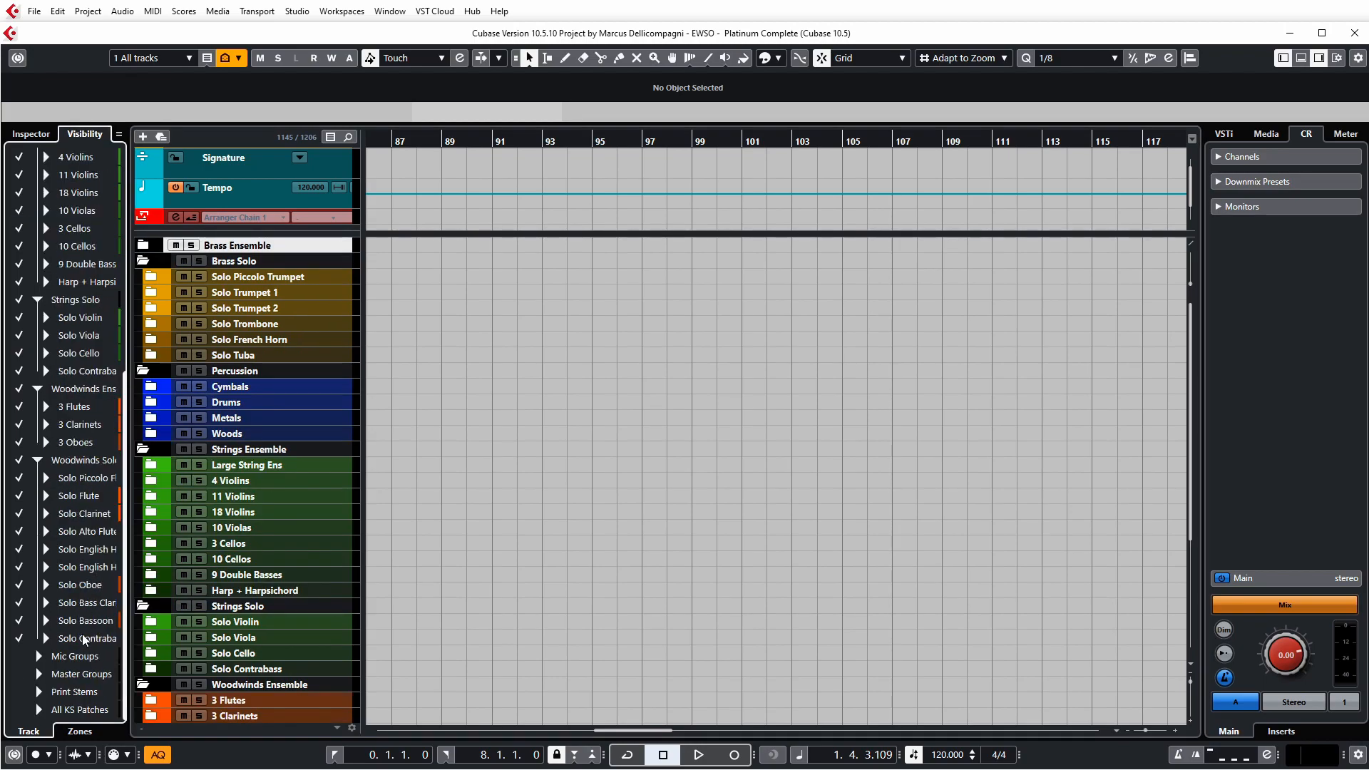
{"action": "scroll", "coordinate": [118, 369], "scroll_direction": "up", "scroll_amount": 7}
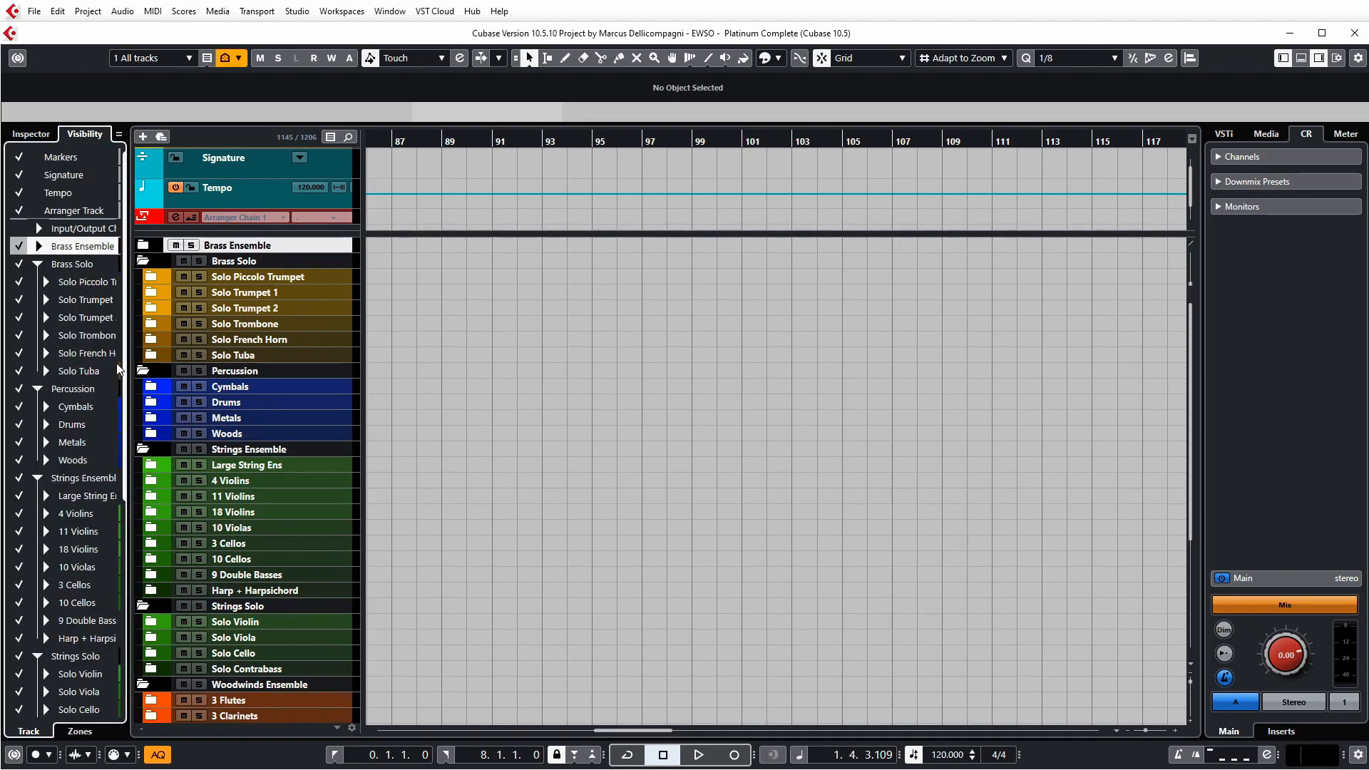
{"action": "left_click", "coordinate": [37, 247]}
{"action": "left_click", "coordinate": [35, 134]}
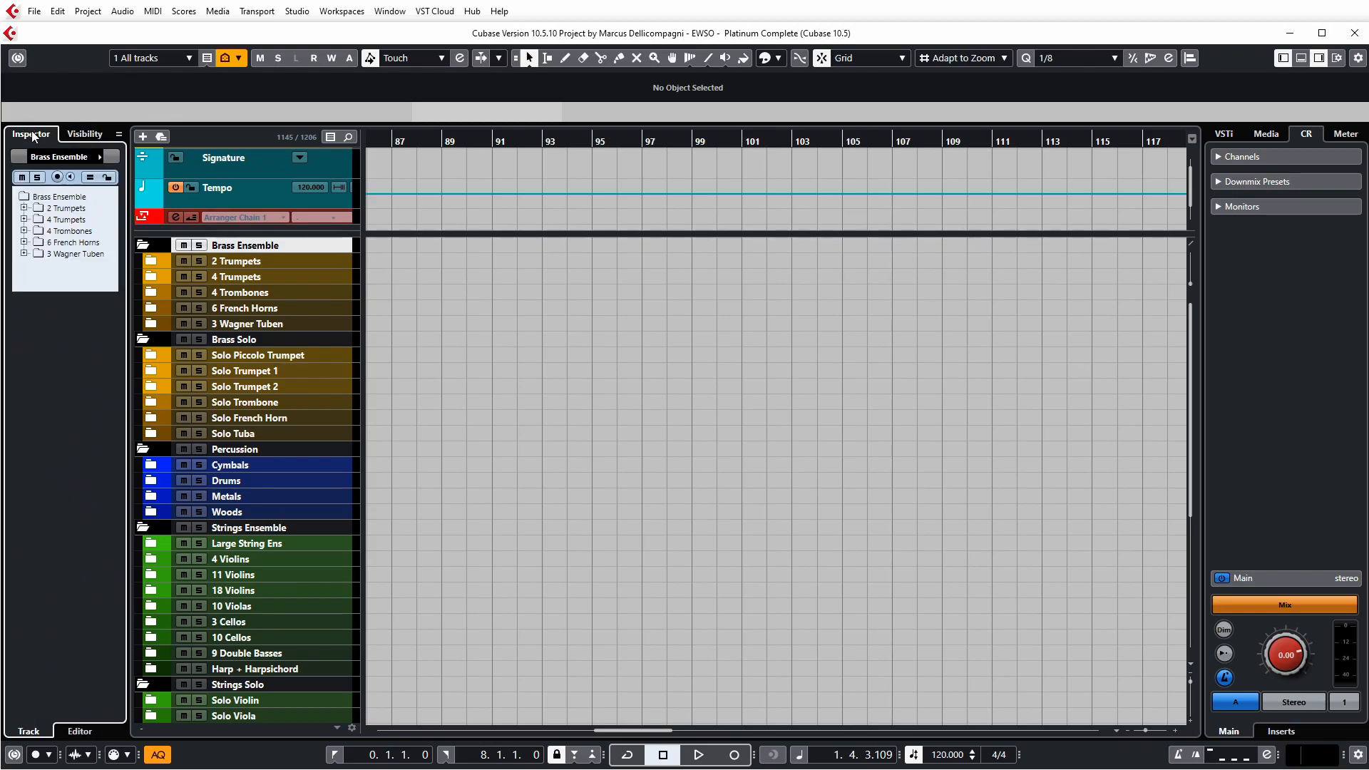
{"action": "left_click", "coordinate": [81, 137]}
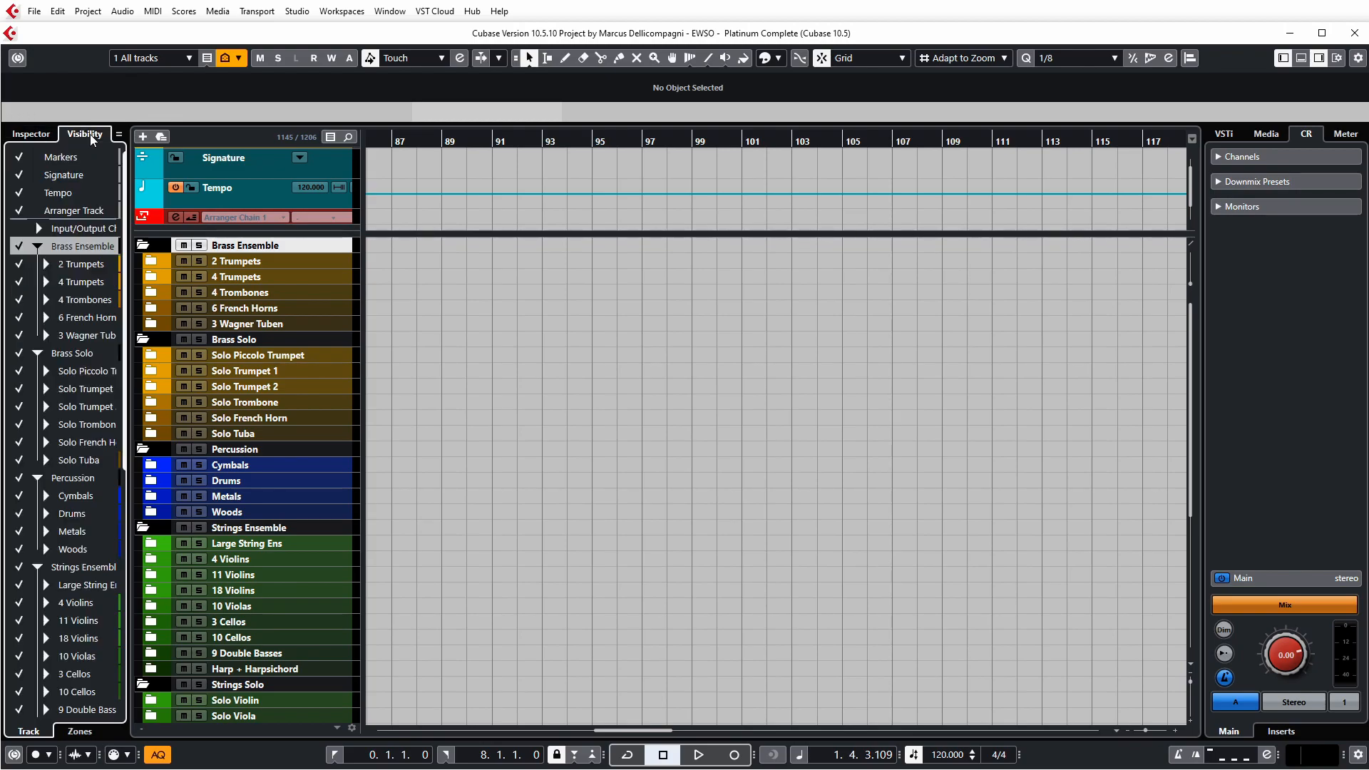
{"action": "left_click", "coordinate": [84, 248]}
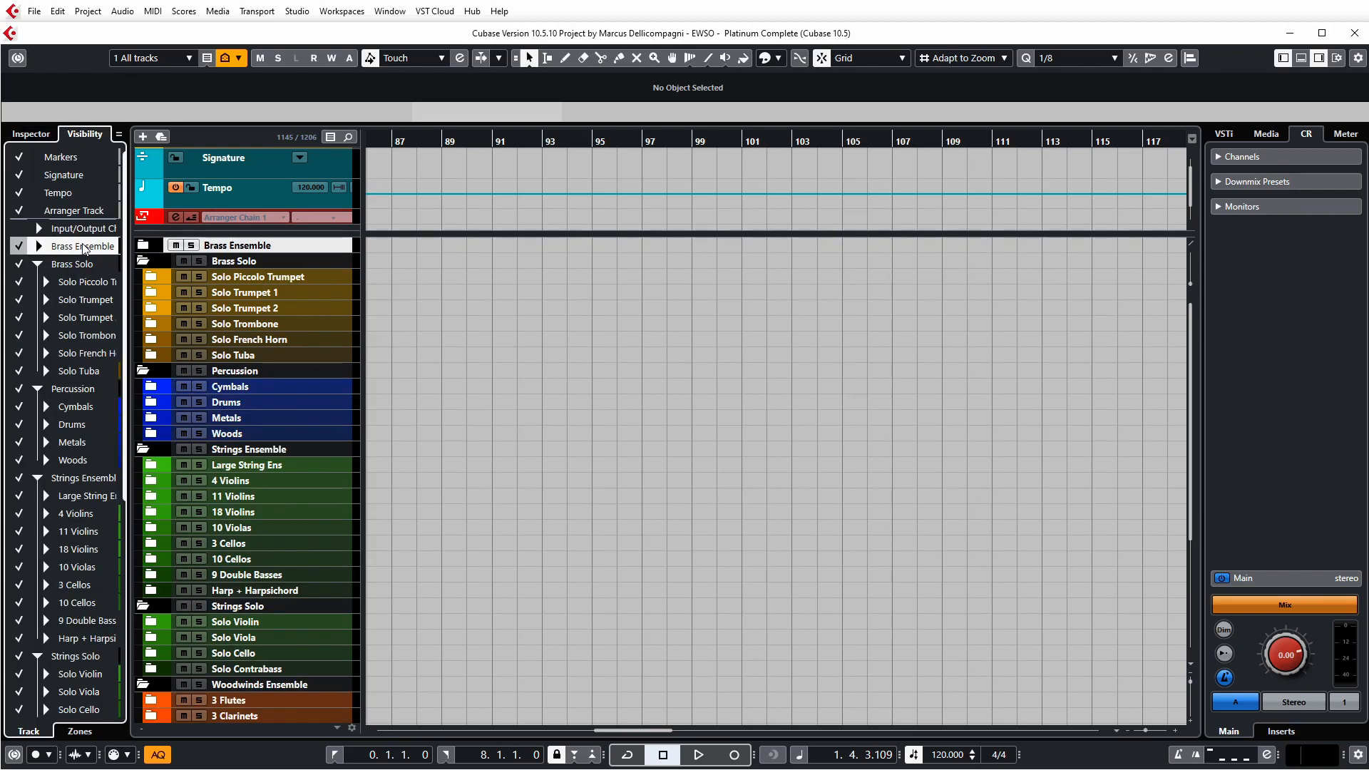
{"action": "left_click", "coordinate": [83, 247]}
Step: Select all folders from Brass Ensemble through Solo Contrabasson in the track visibility list and hide them
{"action": "scroll", "coordinate": [31, 588], "scroll_direction": "down", "scroll_amount": 5}
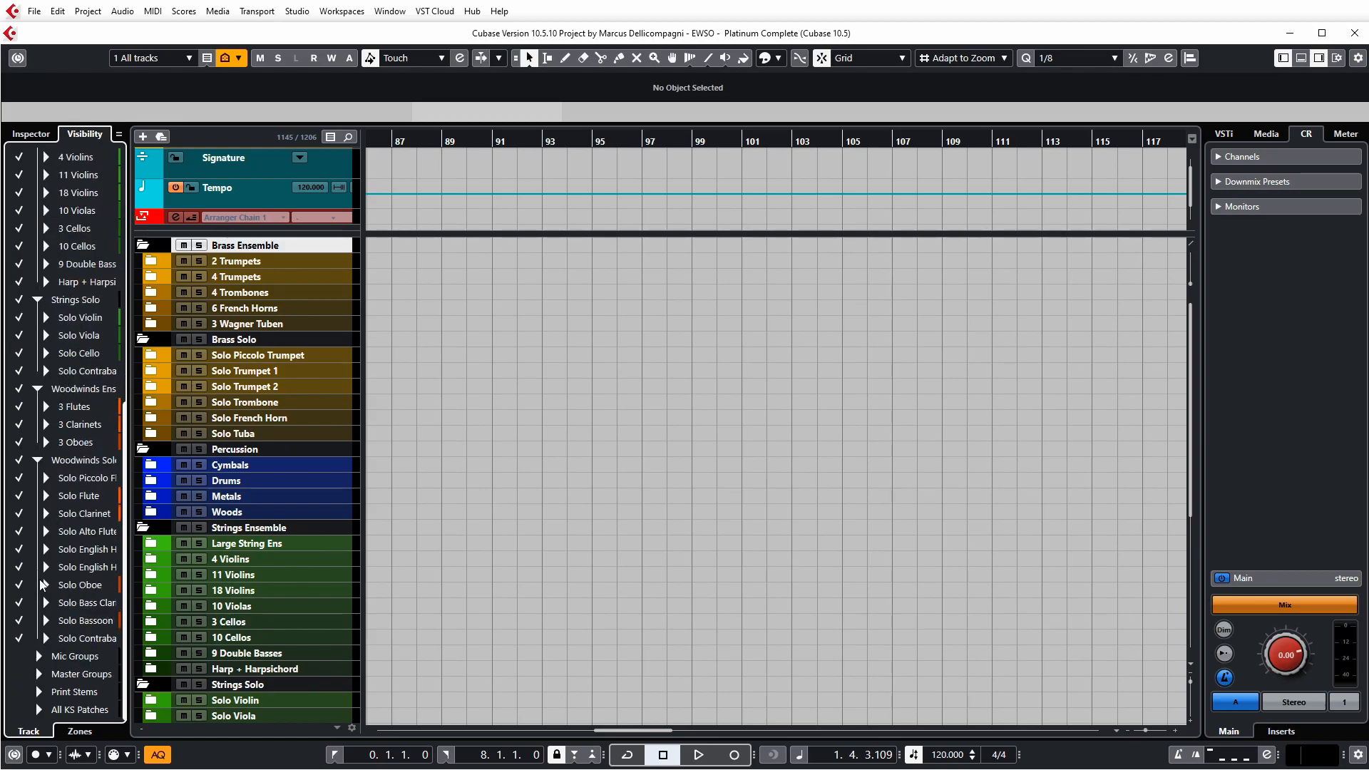
{"action": "left_click", "coordinate": [85, 639]}
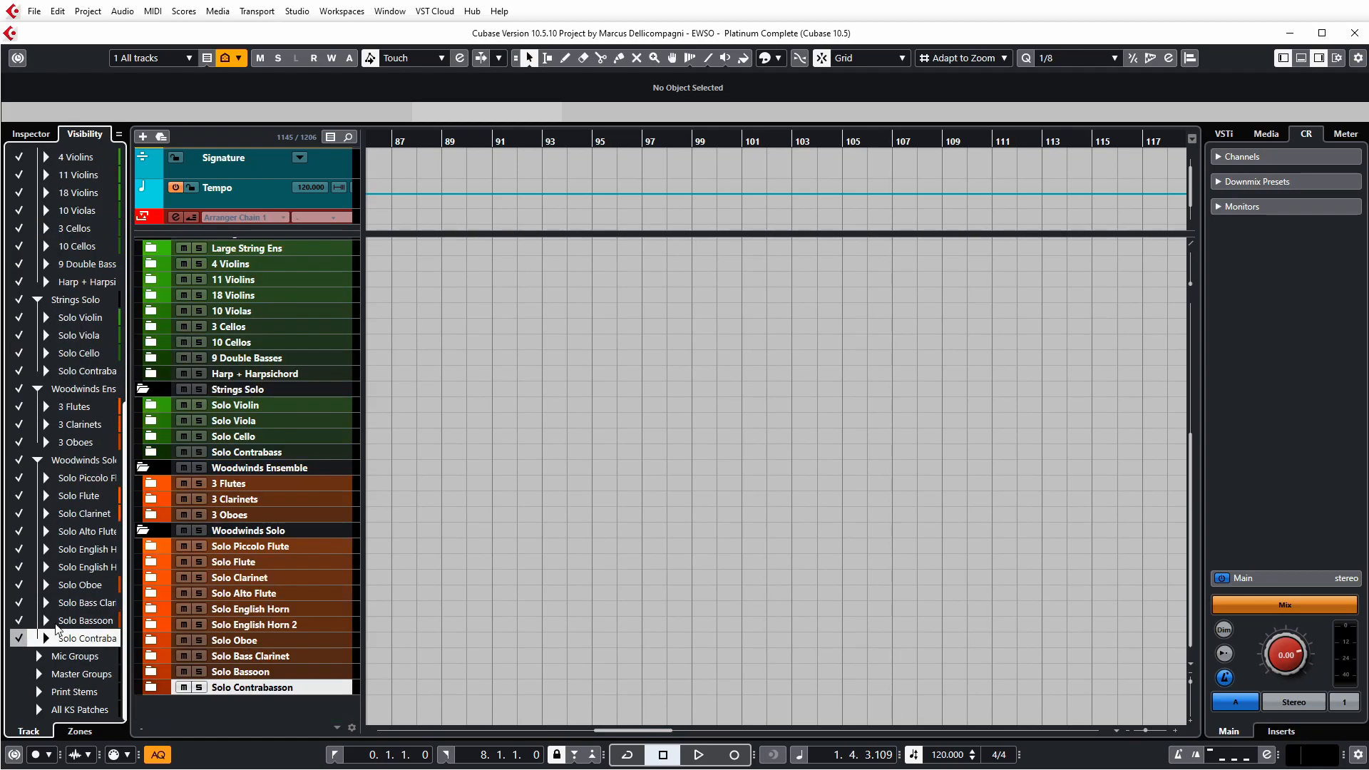
{"action": "scroll", "coordinate": [121, 570], "scroll_direction": "up", "scroll_amount": 10}
{"action": "left_click", "coordinate": [70, 250]}
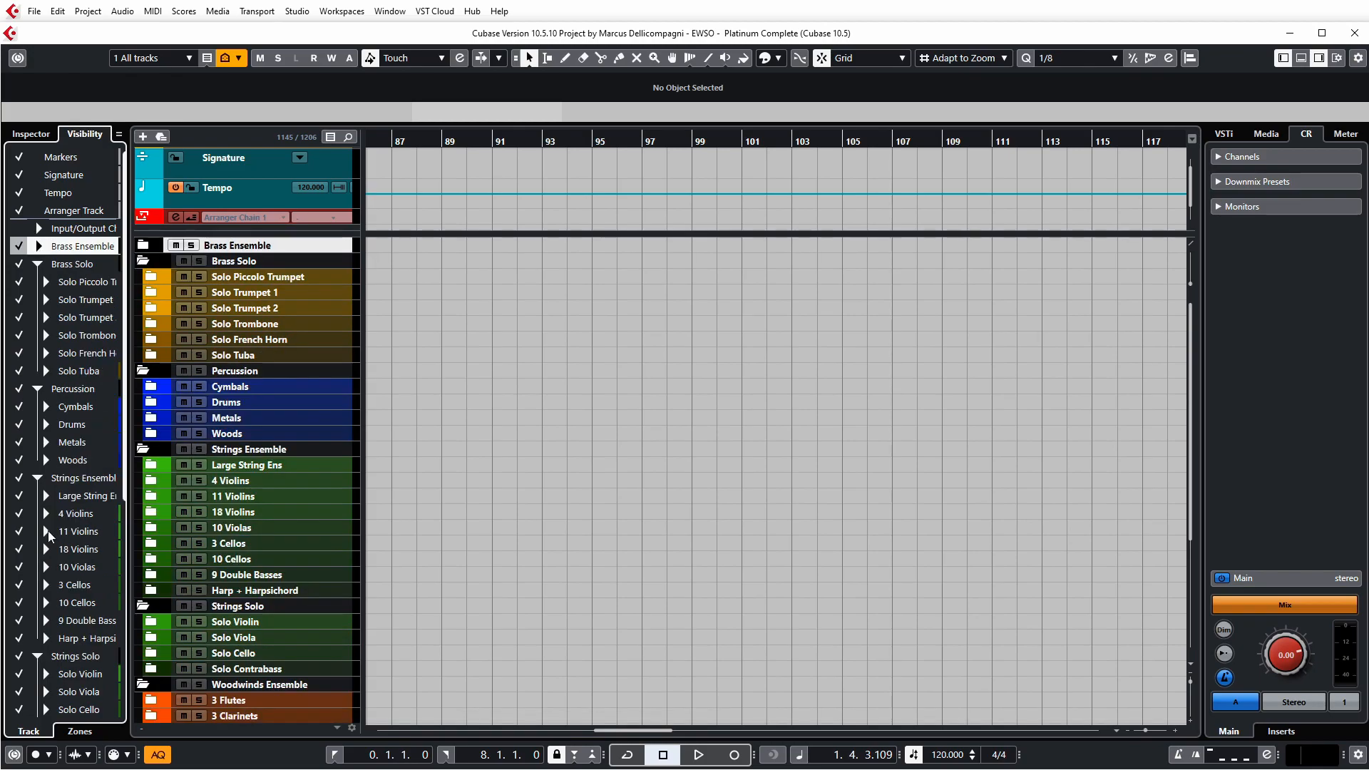
{"action": "scroll", "coordinate": [57, 542], "scroll_direction": "down", "scroll_amount": 10}
{"action": "left_click", "coordinate": [76, 640], "text": "shift"}
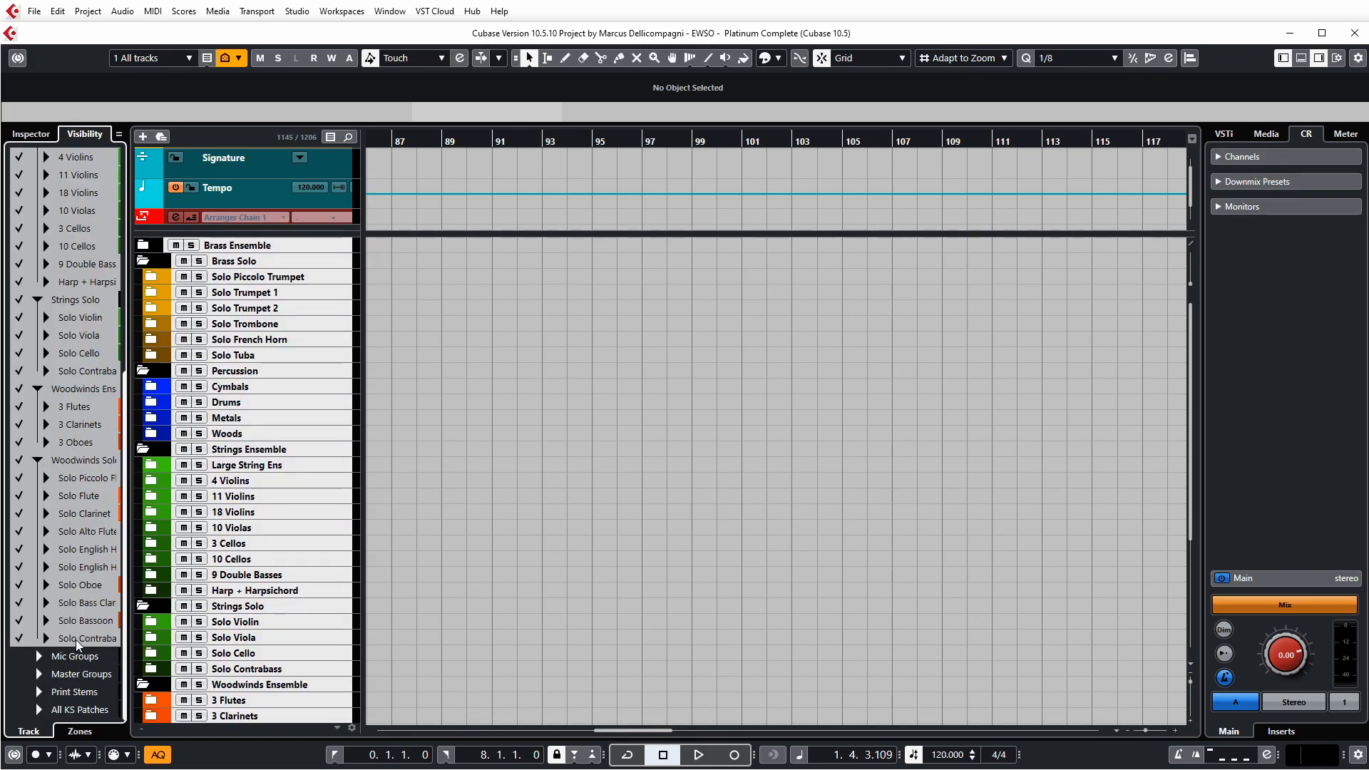
{"action": "left_click", "coordinate": [15, 639]}
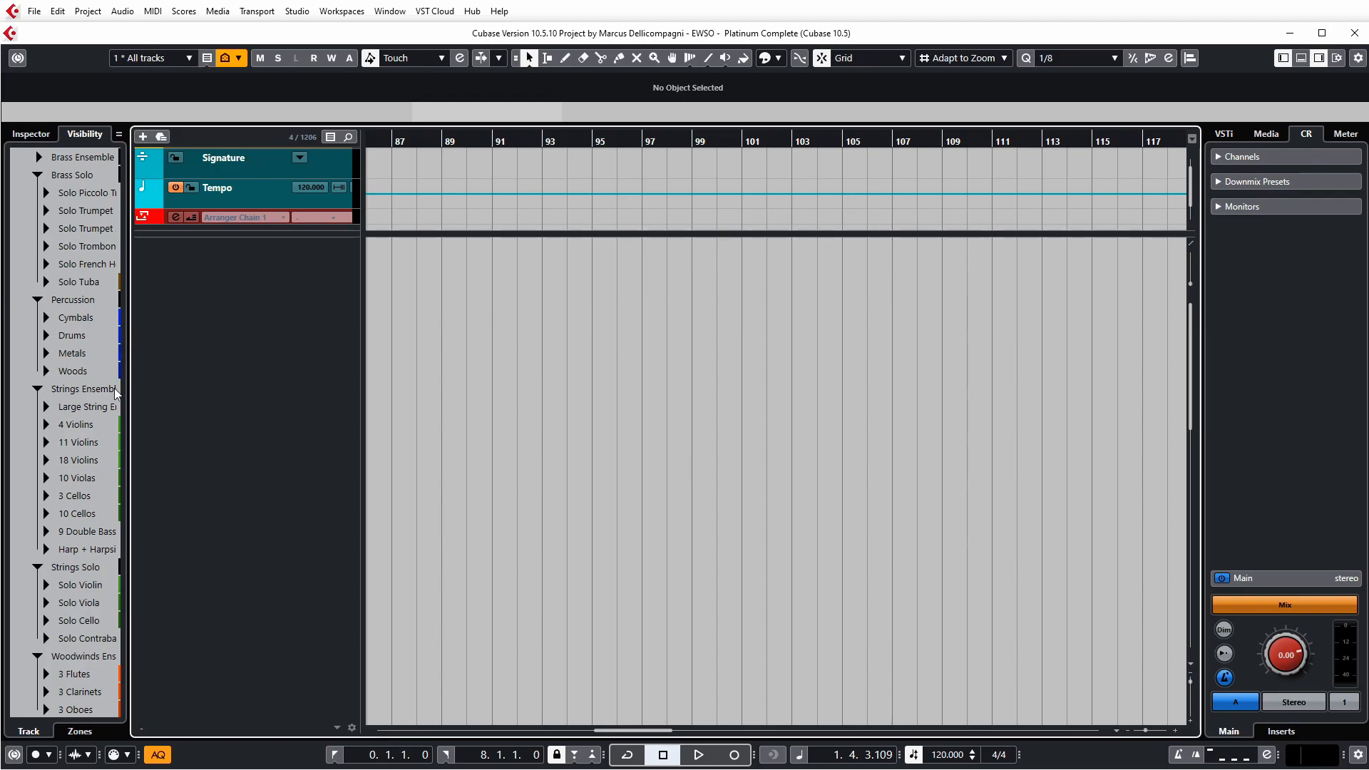
Step: Expand the Mic Groups folder in the visibility list and make the Percussion section's Cymbals folder visible
{"action": "scroll", "coordinate": [61, 642], "scroll_direction": "down", "scroll_amount": 5}
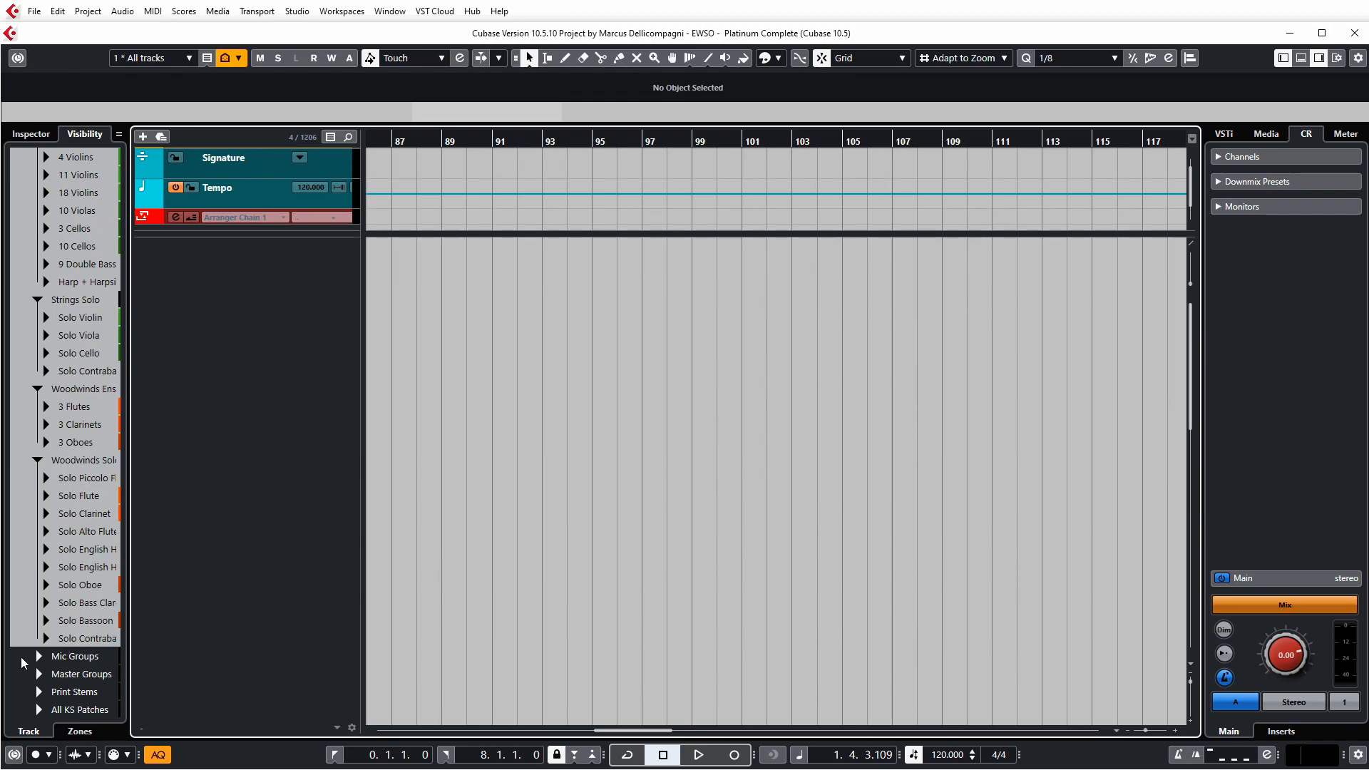
{"action": "double_click", "coordinate": [88, 655]}
{"action": "scroll", "coordinate": [53, 595], "scroll_direction": "up", "scroll_amount": 7}
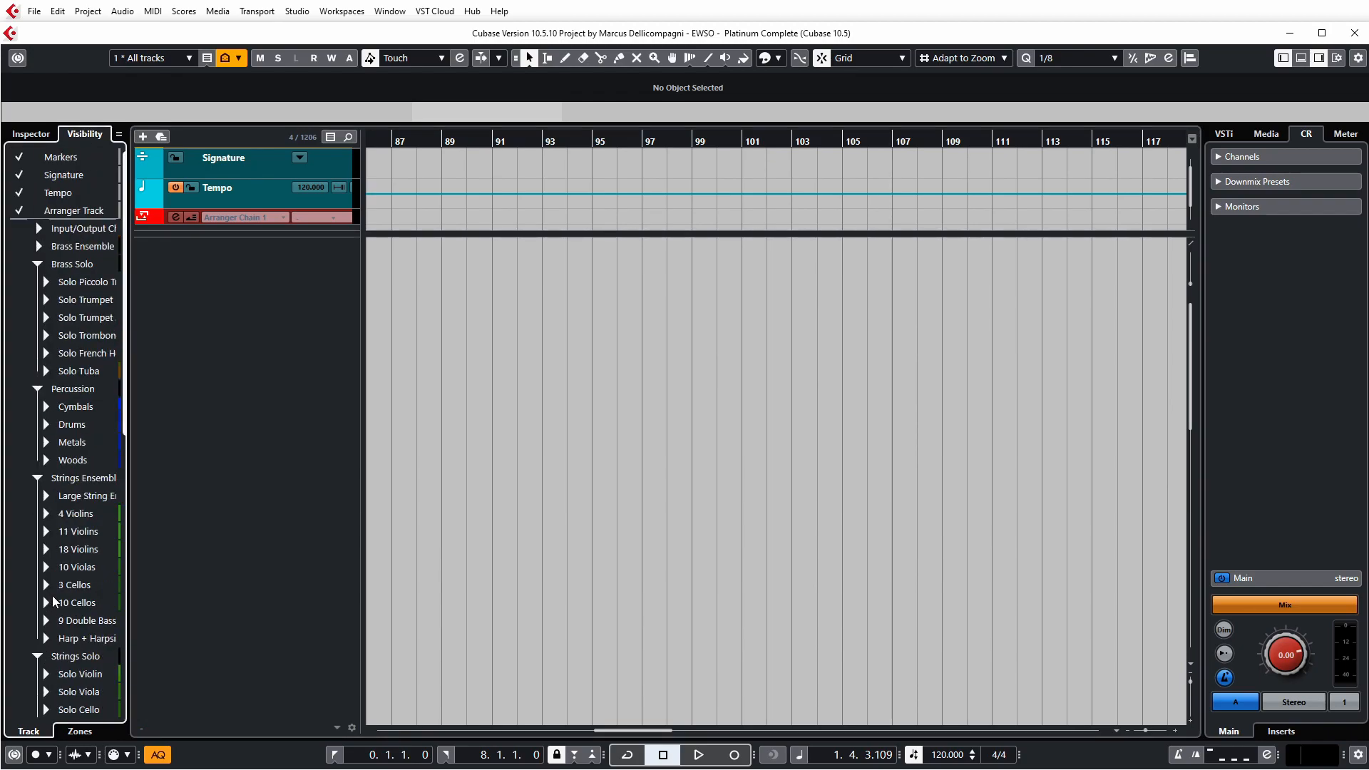
{"action": "left_click", "coordinate": [23, 412]}
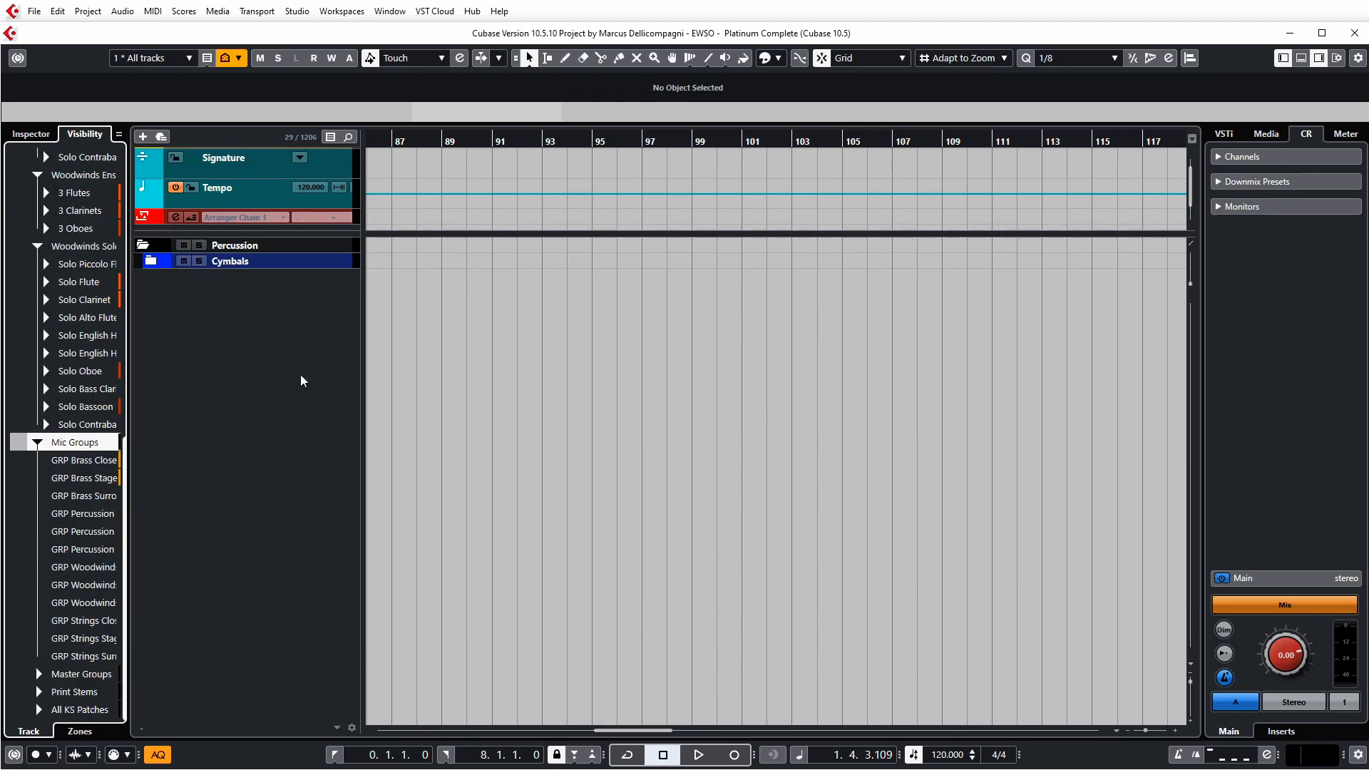
Step: Expand the Cymbals folder in the track list and save the current view as a visibility configuration named Cymbals
{"action": "left_click", "coordinate": [154, 263]}
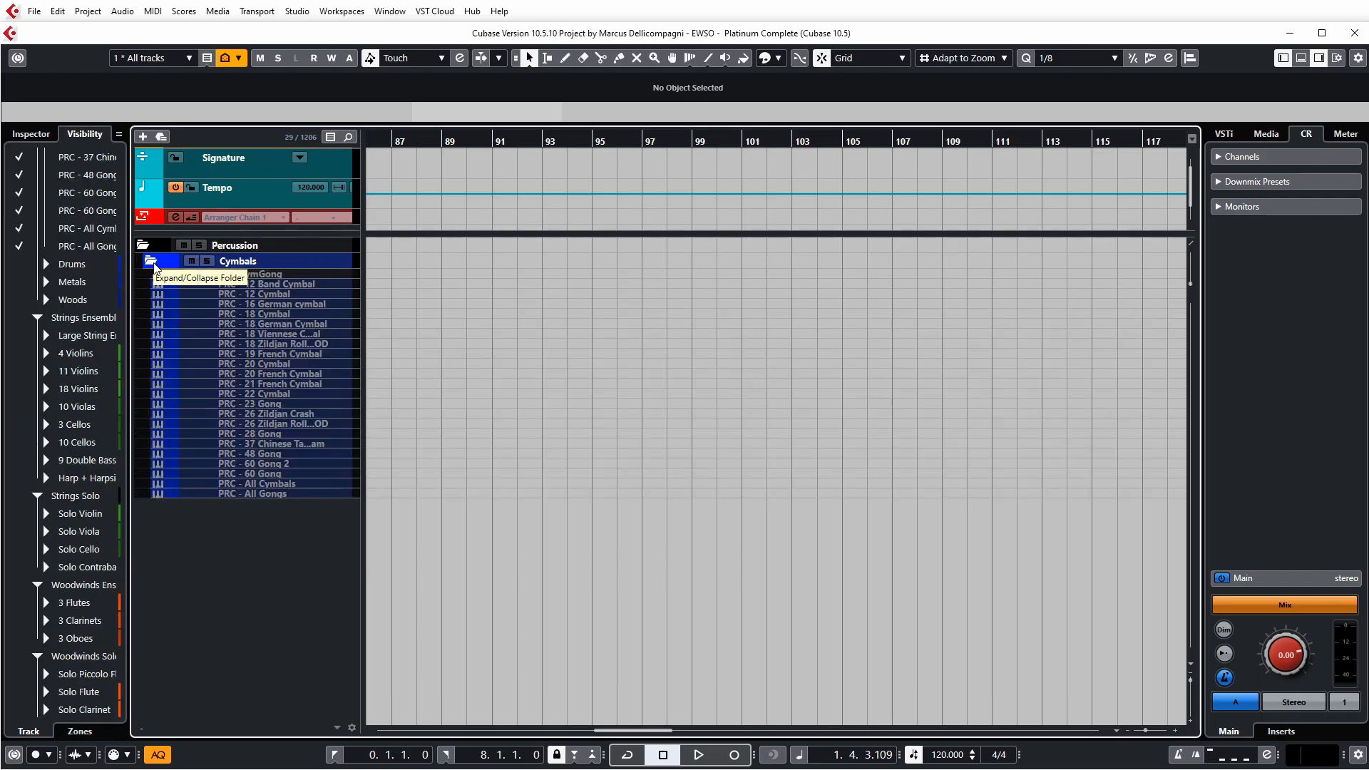
{"action": "left_click", "coordinate": [169, 63]}
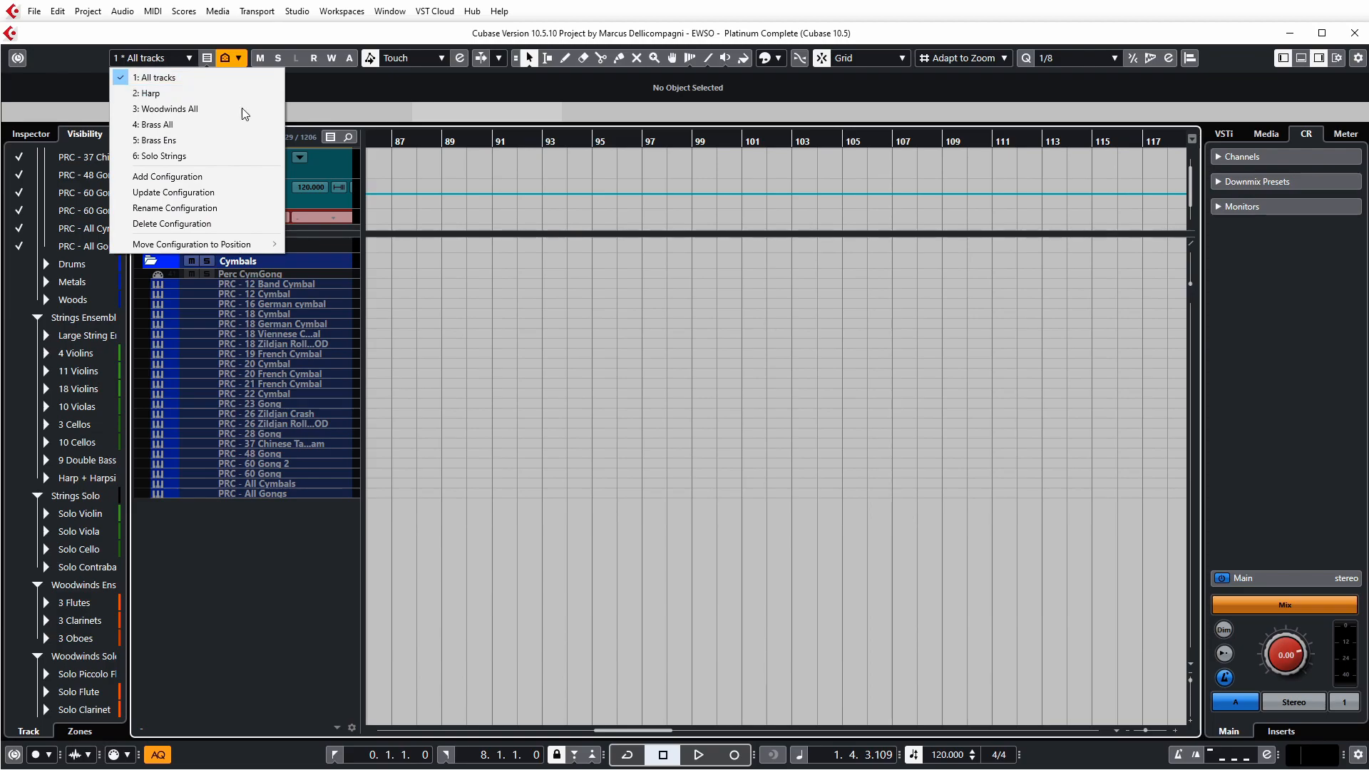
{"action": "left_click", "coordinate": [237, 179]}
{"action": "type", "text": "Cymbals"}
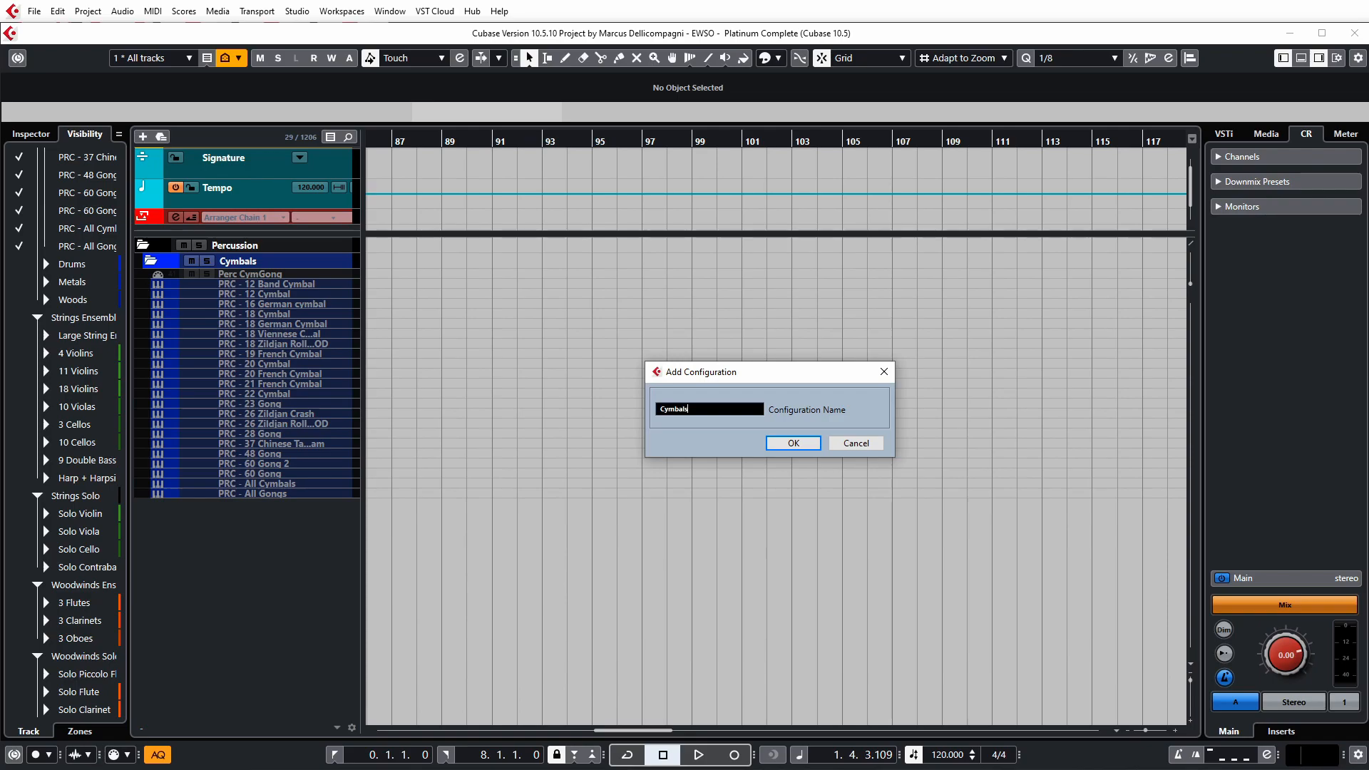
{"action": "key", "text": "Return"}
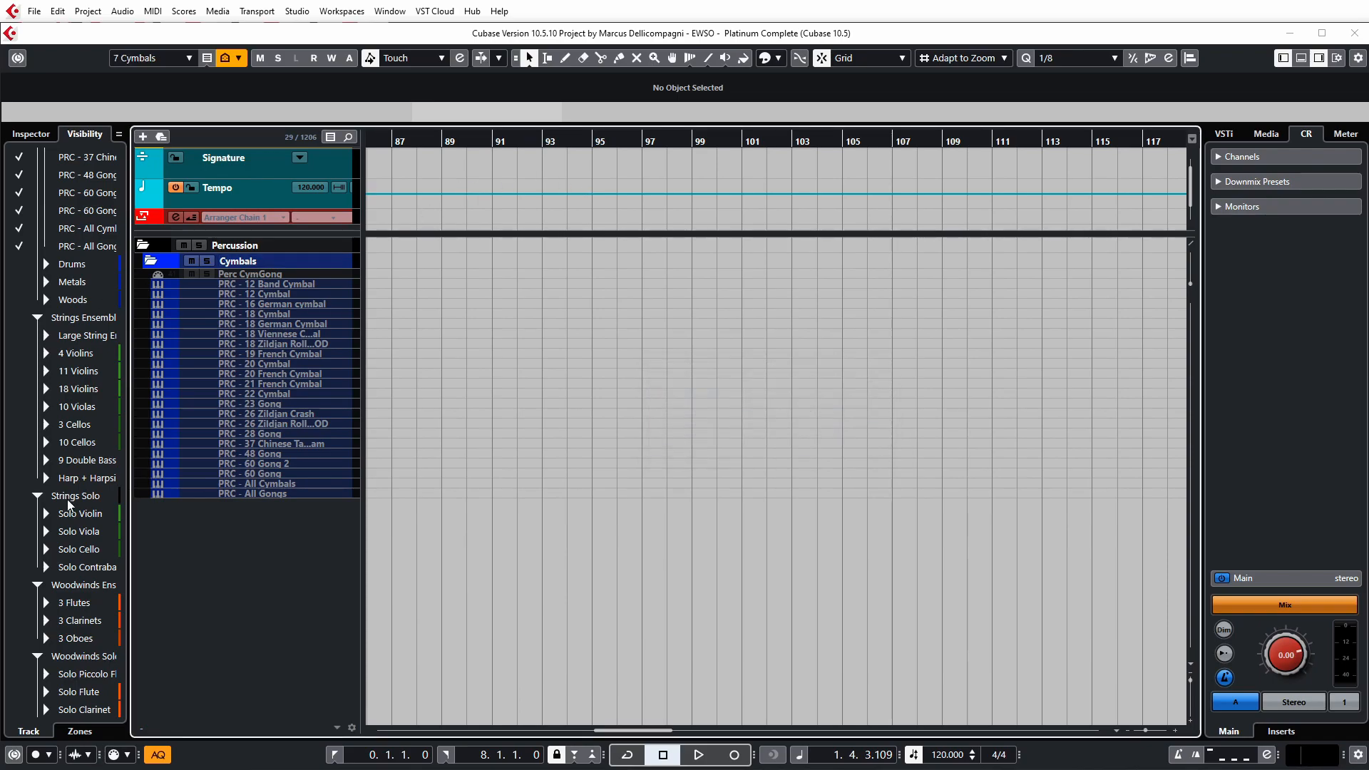
Step: Hide the Cymbals tracks, then make the whole Percussion folder visible in the track visibility list
{"action": "scroll", "coordinate": [65, 470], "scroll_direction": "down", "scroll_amount": 8}
{"action": "scroll", "coordinate": [42, 478], "scroll_direction": "up", "scroll_amount": 2}
{"action": "scroll", "coordinate": [44, 473], "scroll_direction": "up", "scroll_amount": 14}
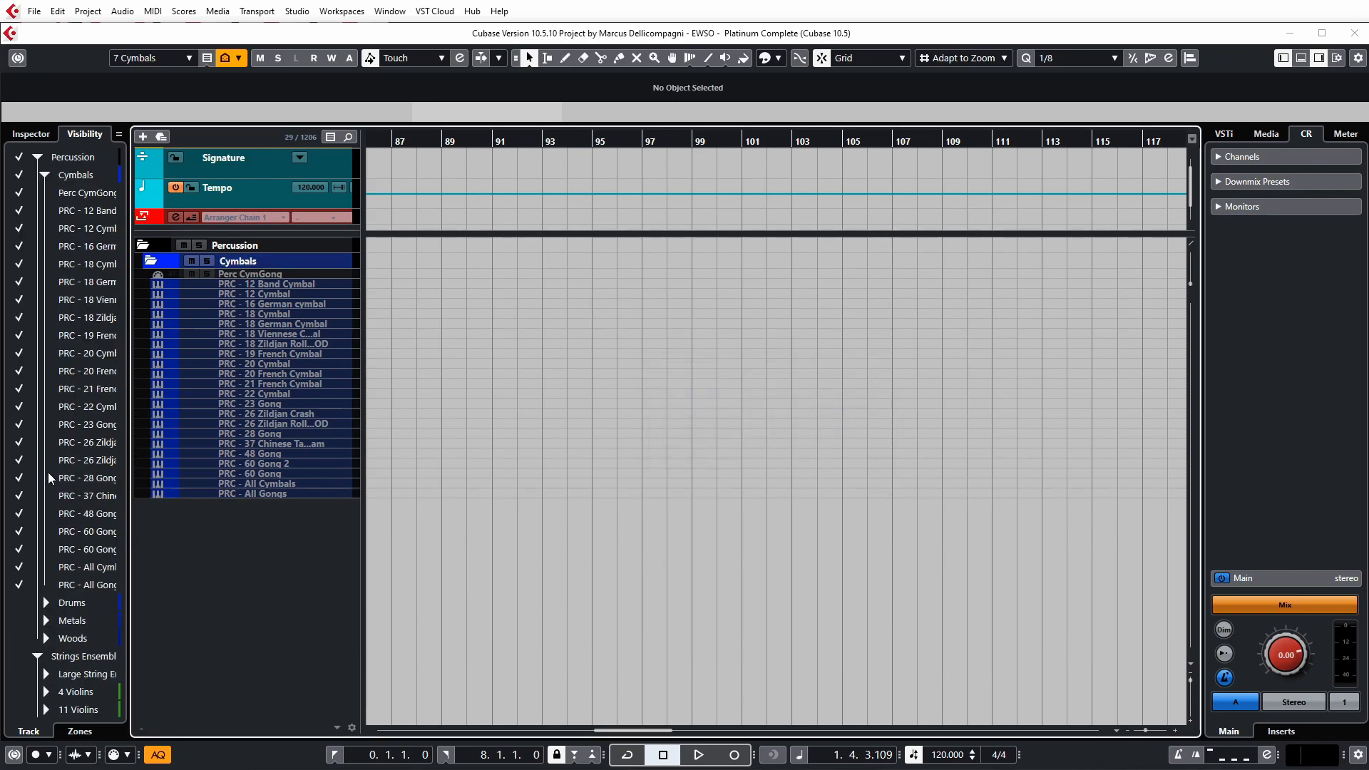
{"action": "left_click", "coordinate": [28, 389]}
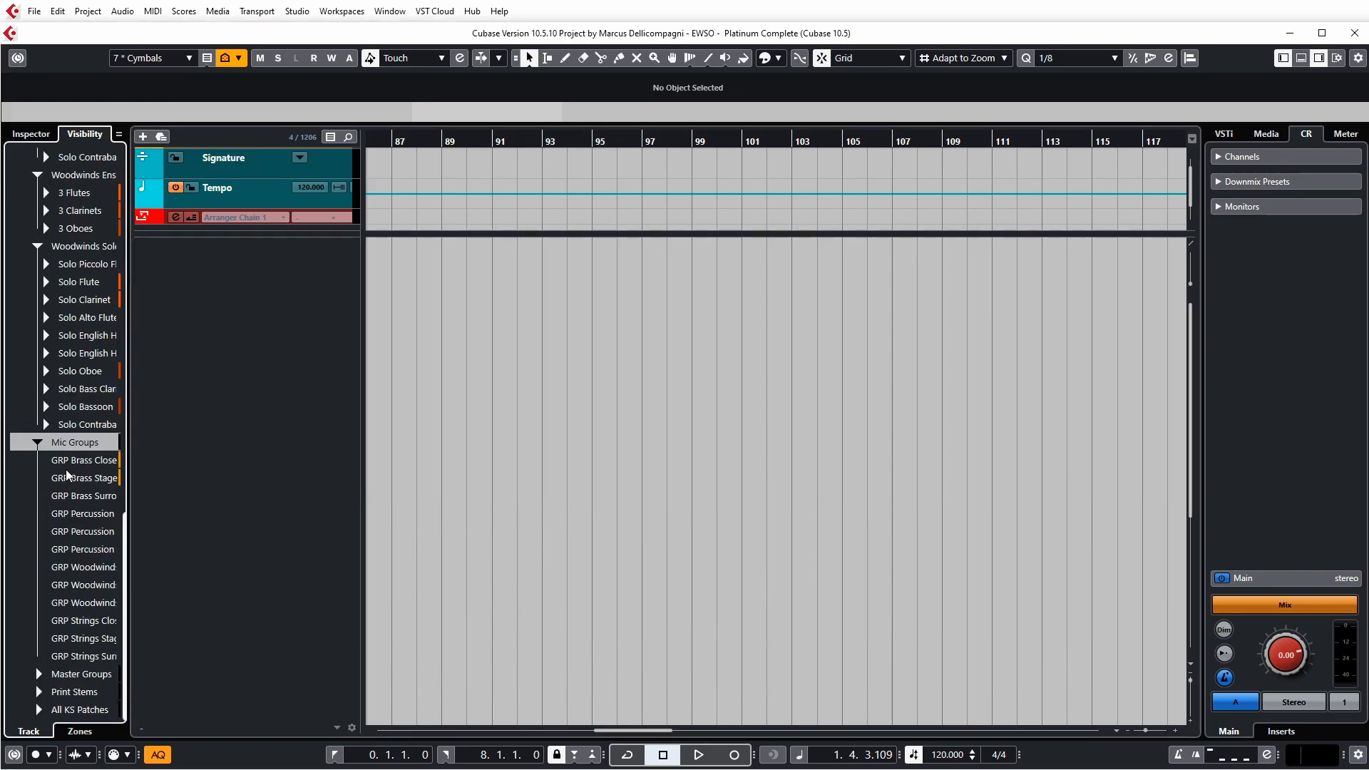
{"action": "scroll", "coordinate": [69, 468], "scroll_direction": "up", "scroll_amount": 8}
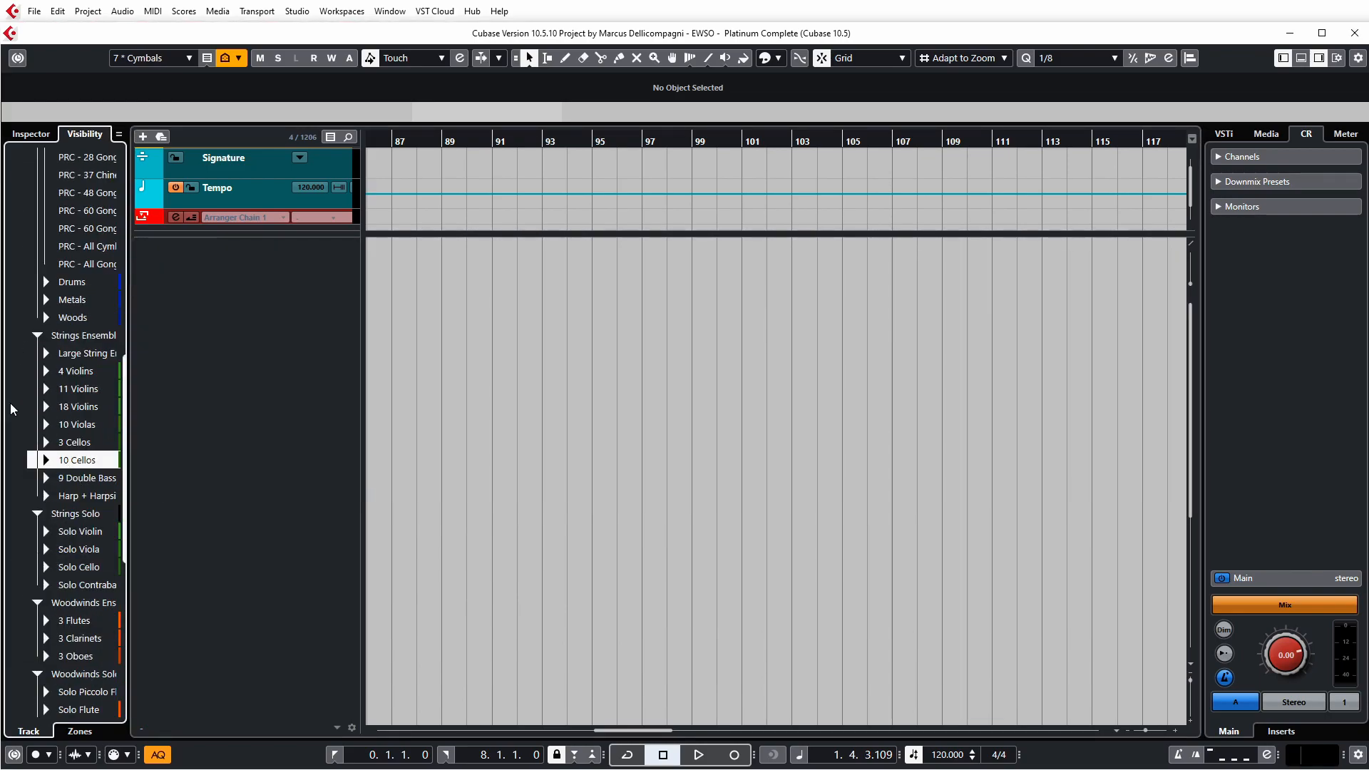
{"action": "scroll", "coordinate": [48, 528], "scroll_direction": "up", "scroll_amount": 4}
{"action": "scroll", "coordinate": [48, 528], "scroll_direction": "up", "scroll_amount": 6}
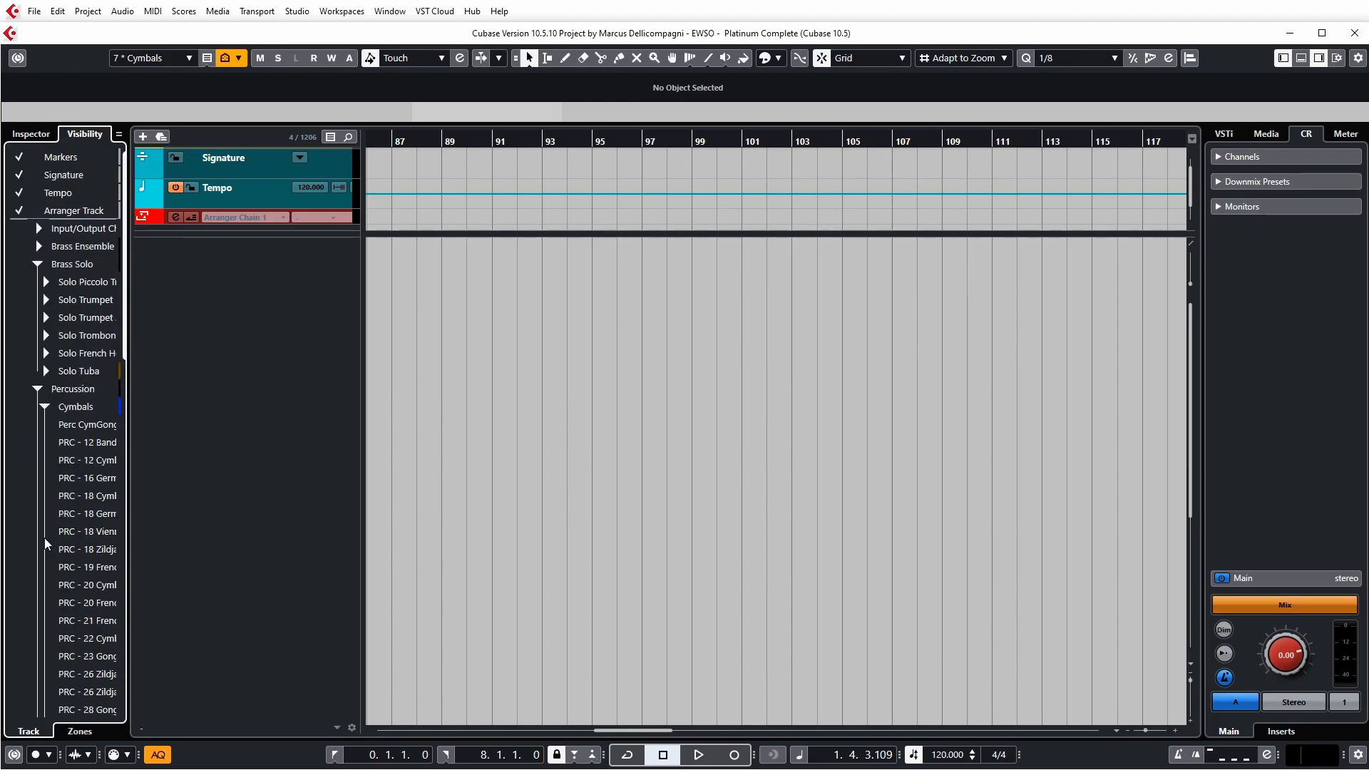
{"action": "left_click", "coordinate": [18, 386]}
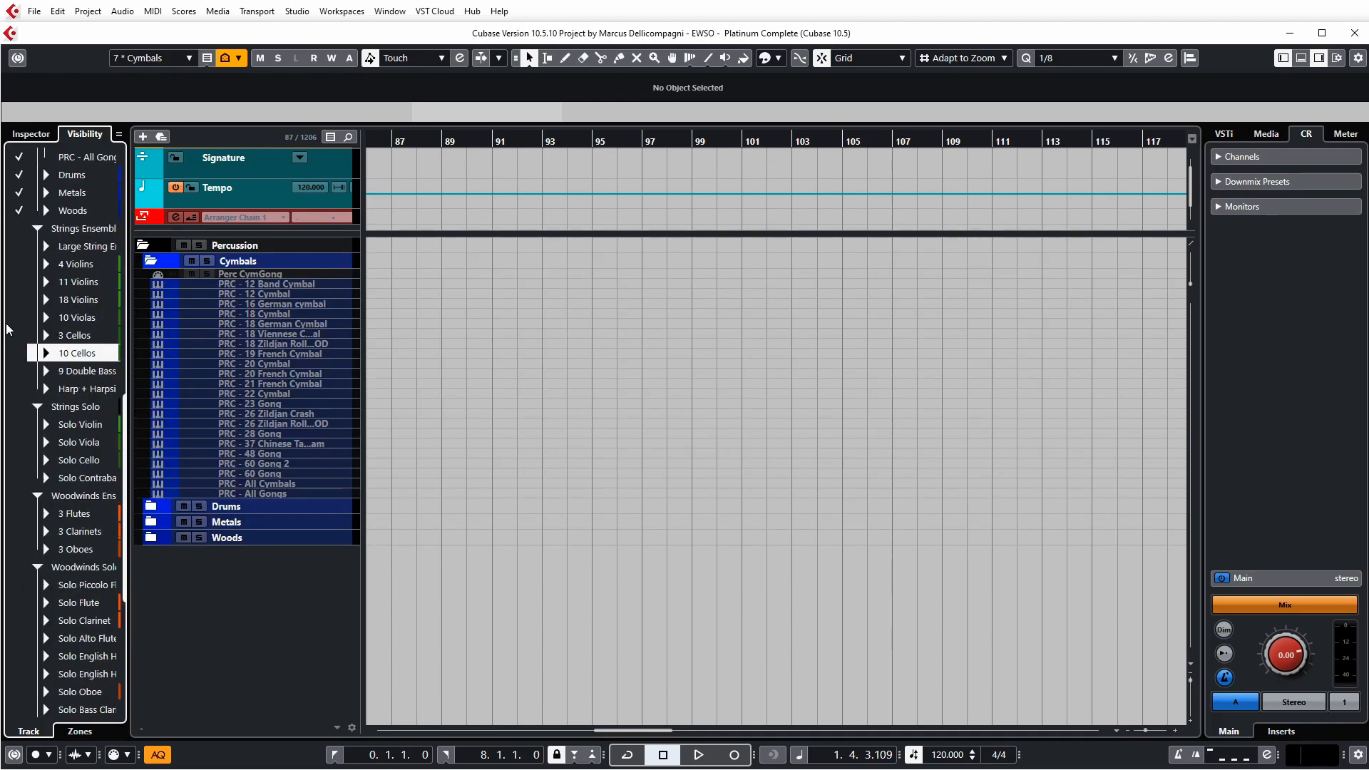
Step: Collapse the Cymbals folder and save the percussion view as a new visibility configuration named Perc All
{"action": "left_click", "coordinate": [152, 261]}
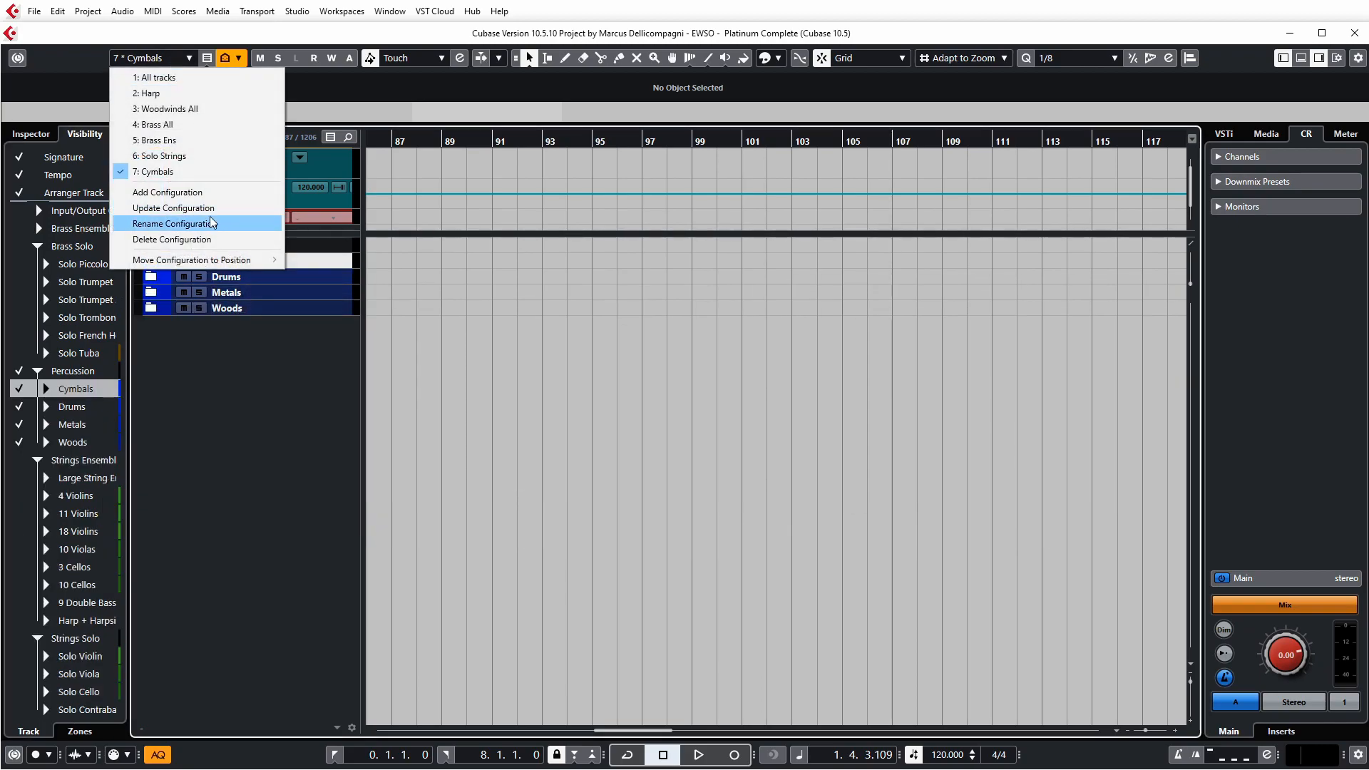
{"action": "left_click", "coordinate": [236, 192]}
{"action": "type", "text": "All"}
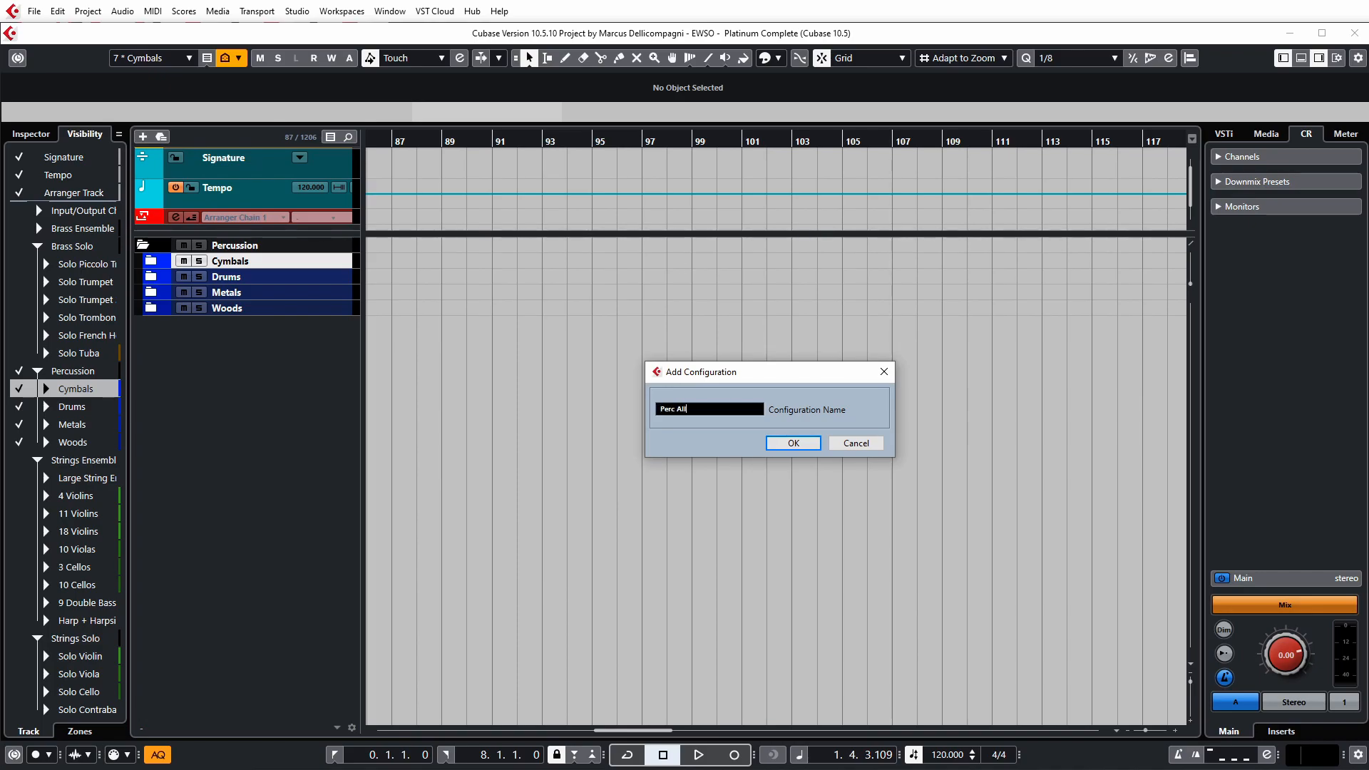
{"action": "key", "text": "Return"}
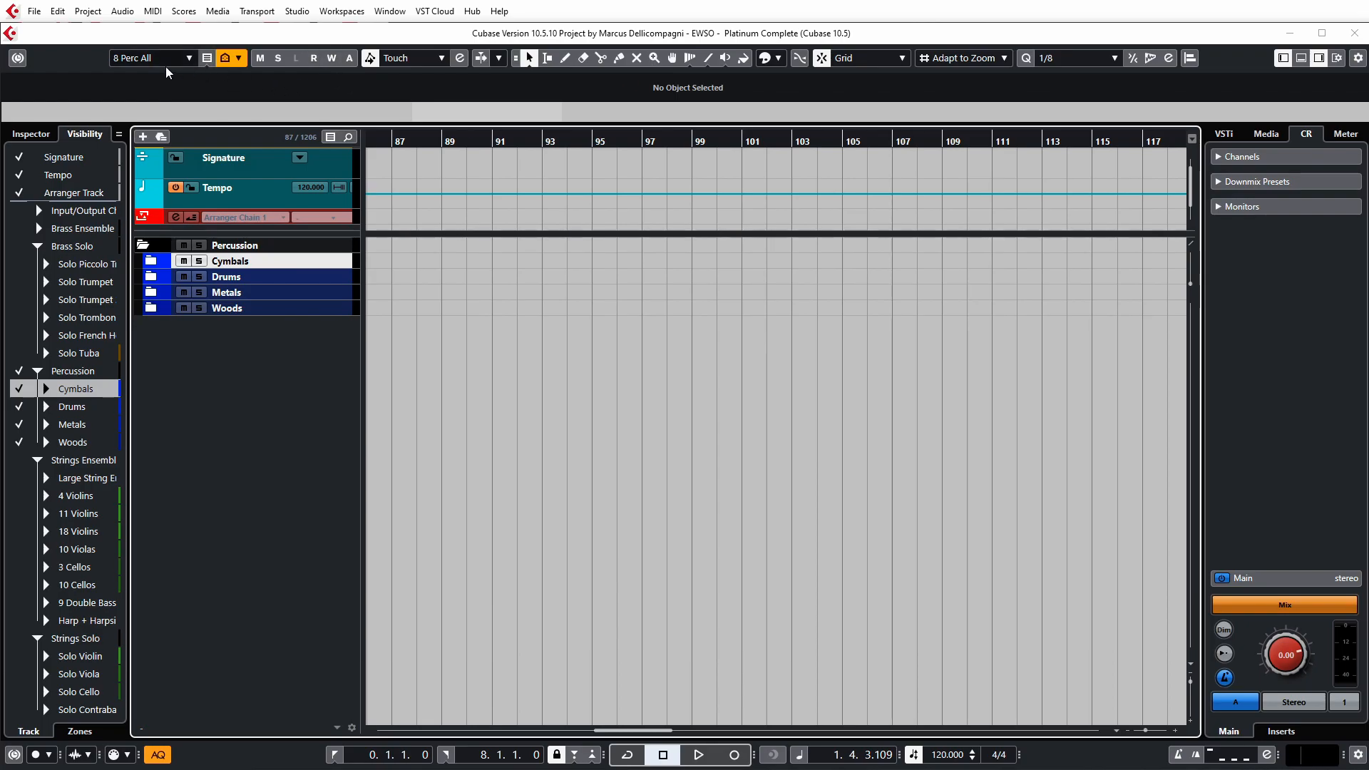
Step: Compare the saved visibility configurations by recalling Cymbals, Perc All, Brass Ens, Solo Strings and Cymbals again
{"action": "left_click", "coordinate": [187, 58]}
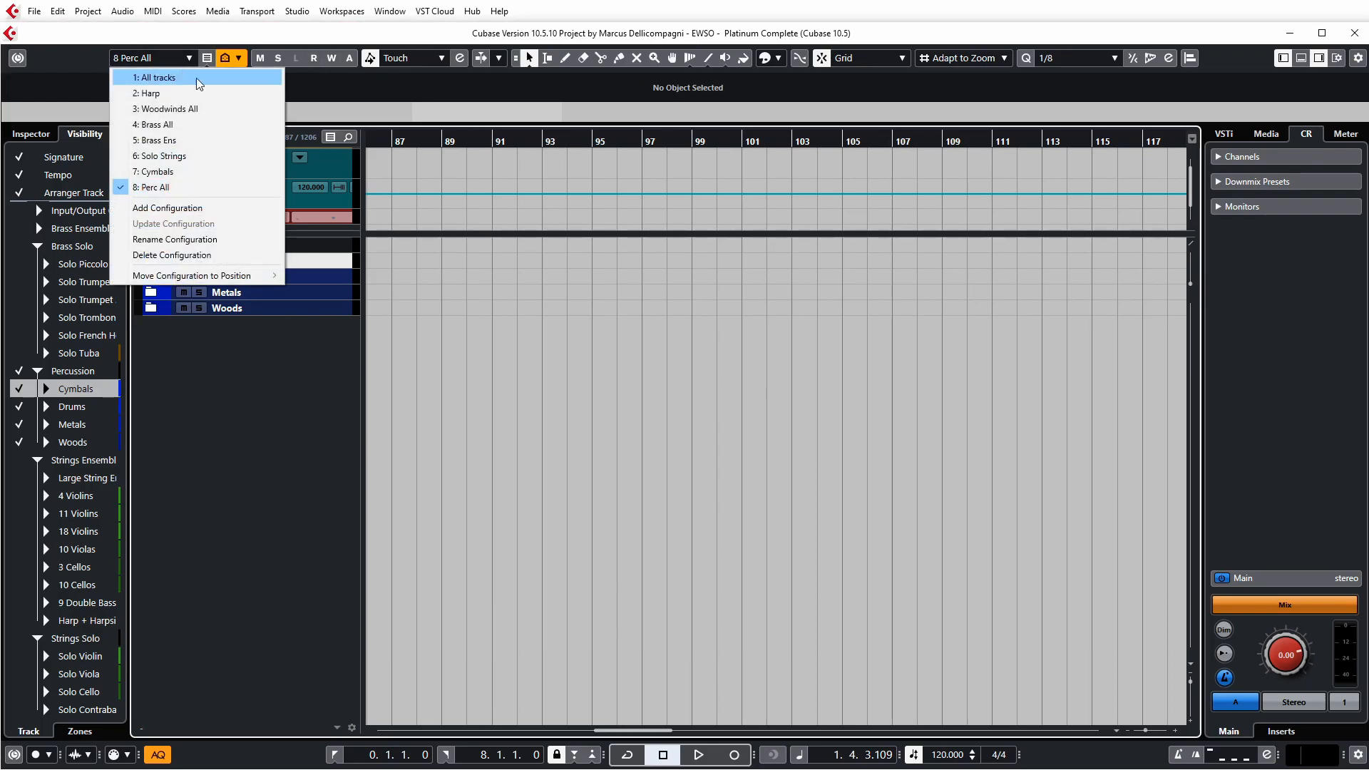
{"action": "left_click", "coordinate": [251, 171]}
{"action": "left_click", "coordinate": [155, 59]}
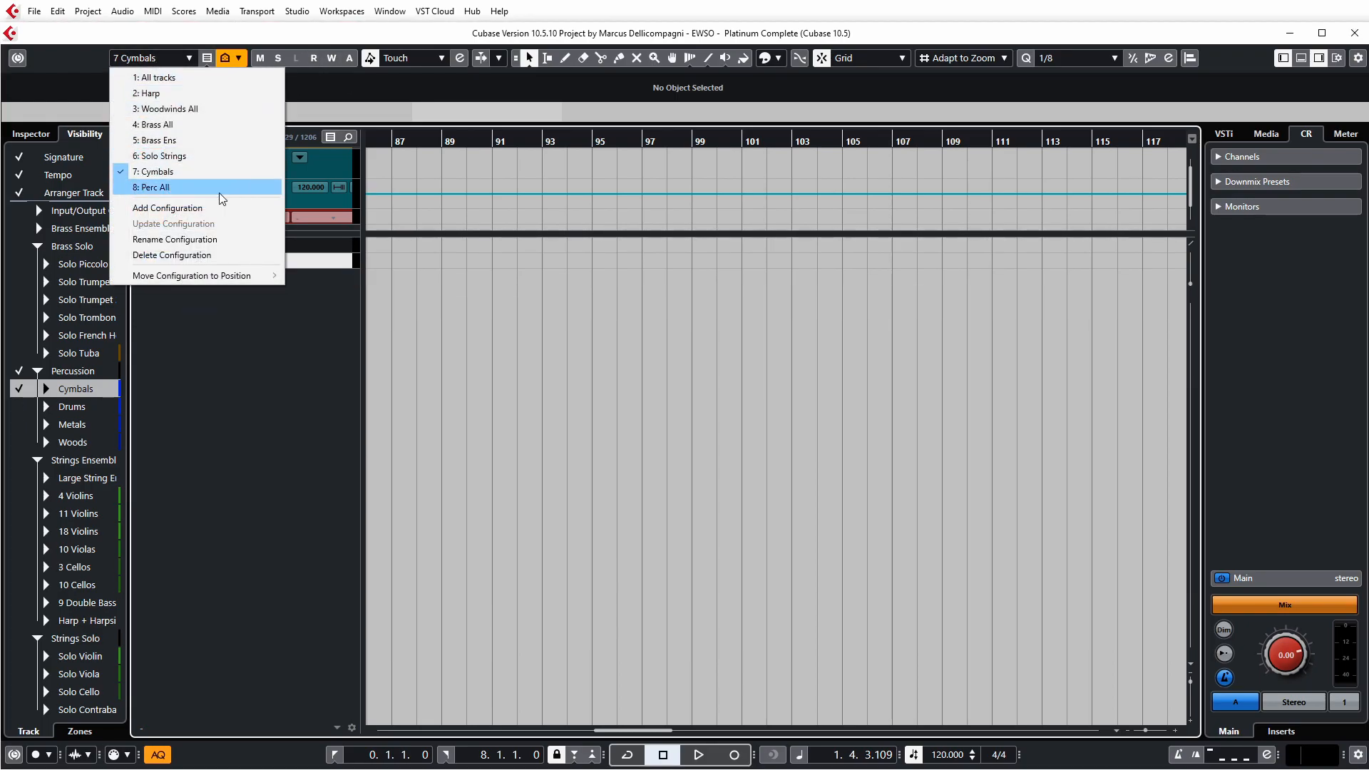
{"action": "left_click", "coordinate": [220, 191]}
{"action": "left_click", "coordinate": [153, 58]}
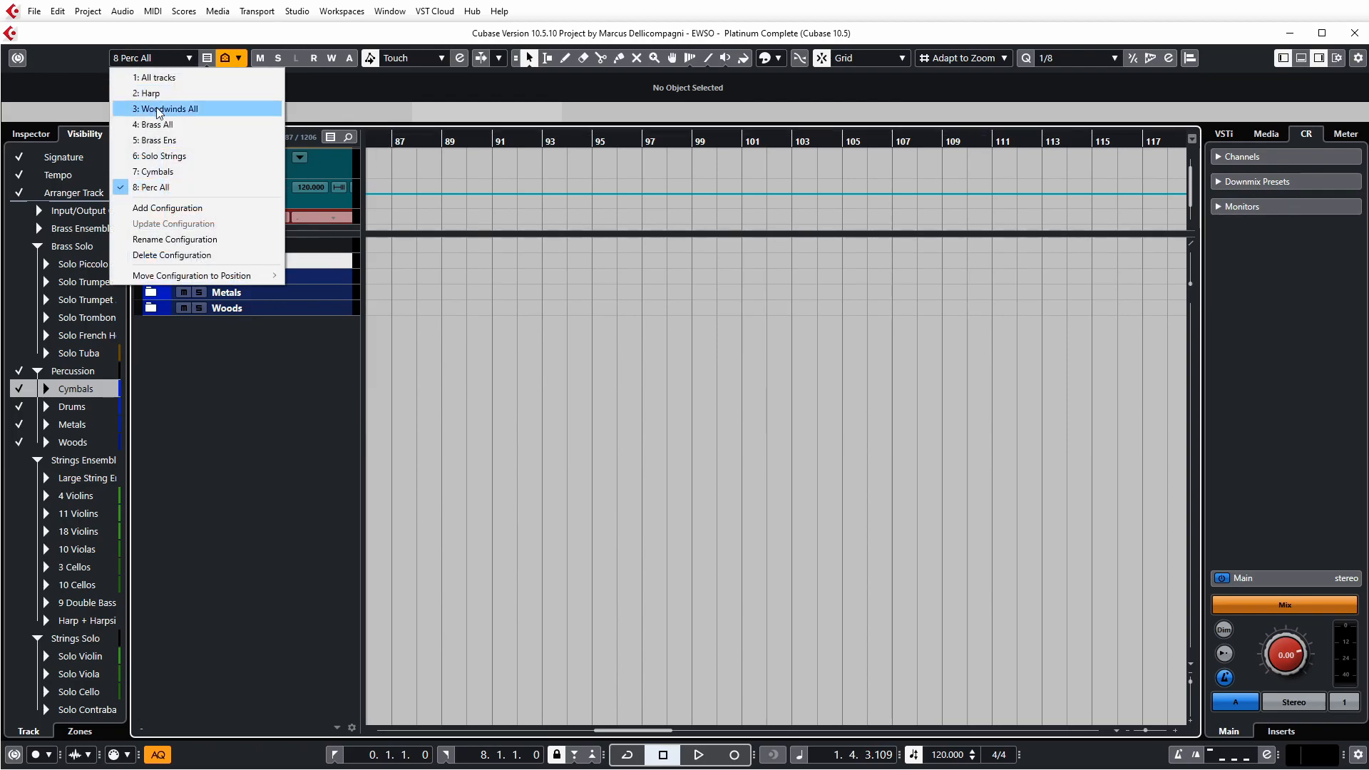
{"action": "left_click", "coordinate": [175, 139]}
{"action": "left_click", "coordinate": [169, 57]}
{"action": "left_click", "coordinate": [163, 155]}
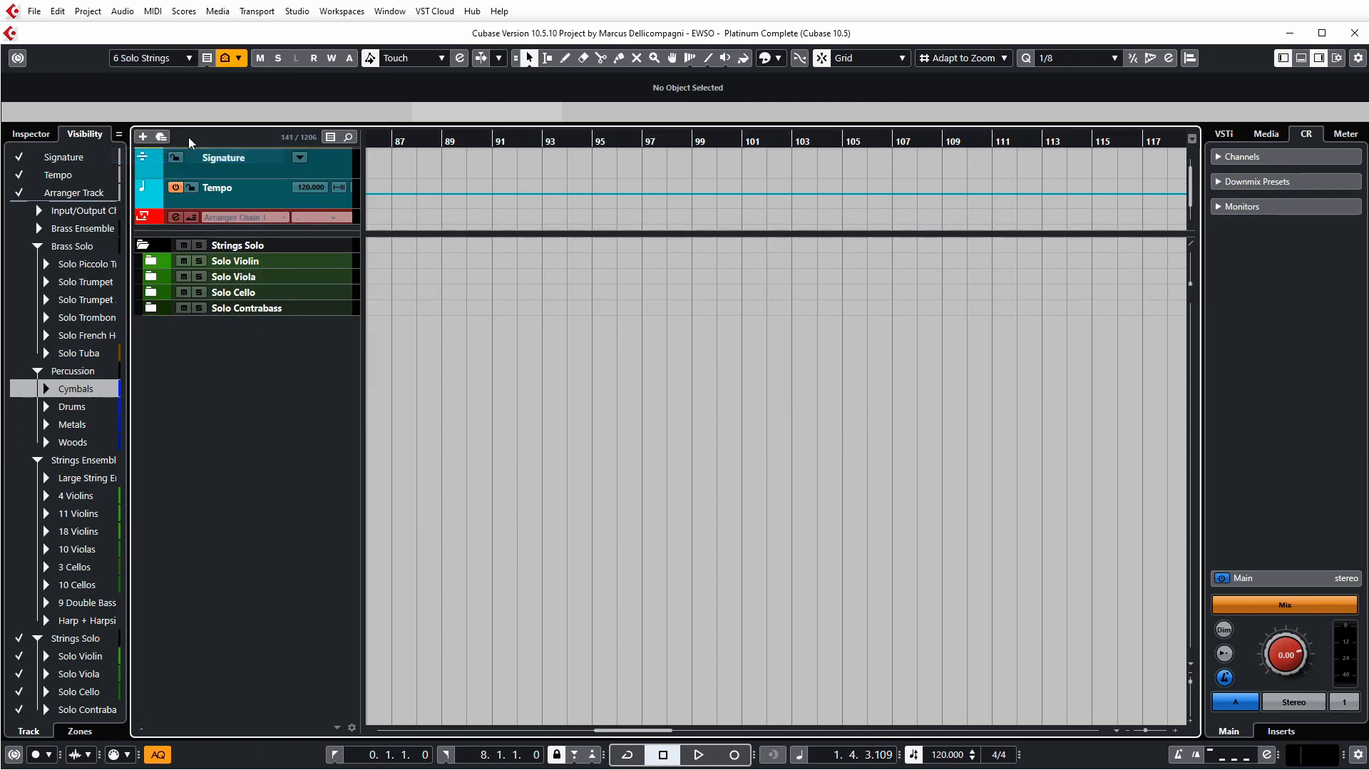
{"action": "left_click", "coordinate": [157, 57]}
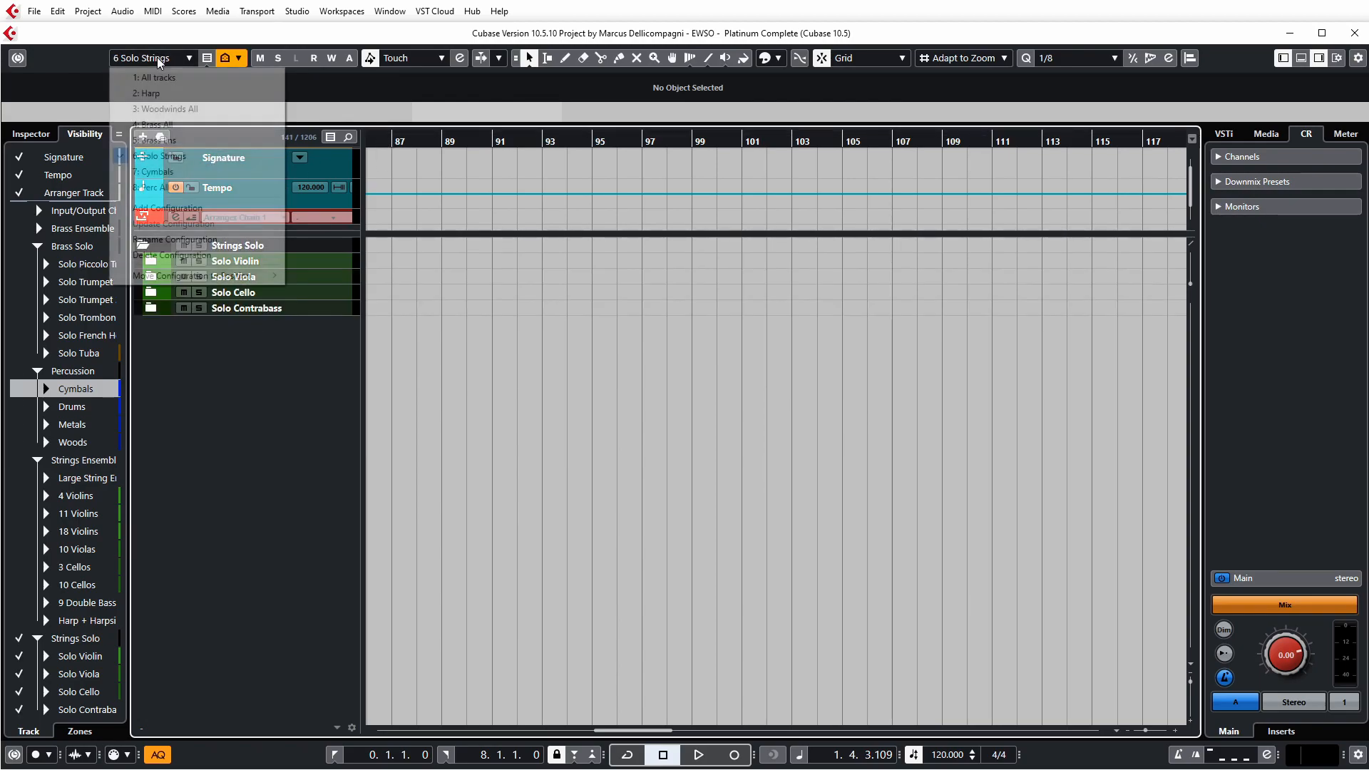
{"action": "left_click", "coordinate": [187, 175]}
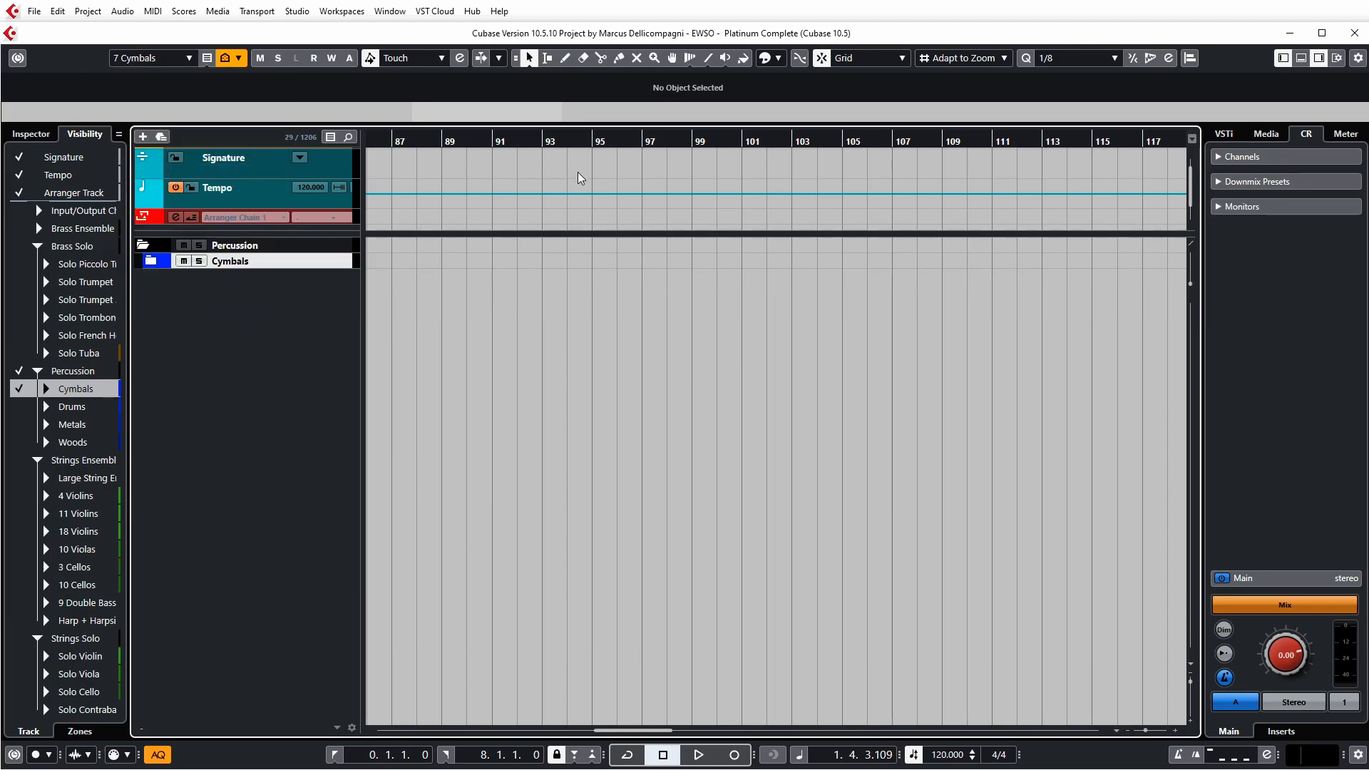
Step: Recall the All tracks visibility configuration and look through the full track list
{"action": "left_click", "coordinate": [152, 57]}
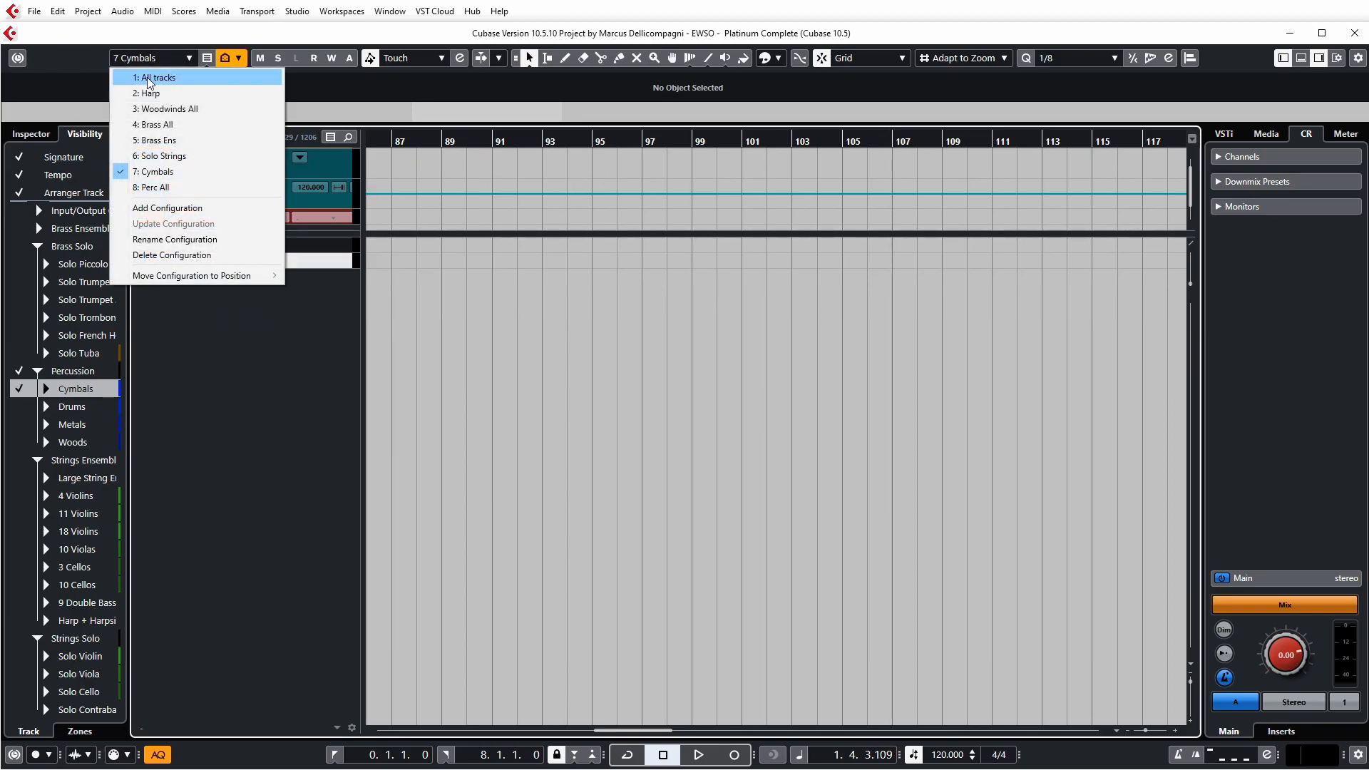
{"action": "left_click", "coordinate": [150, 80]}
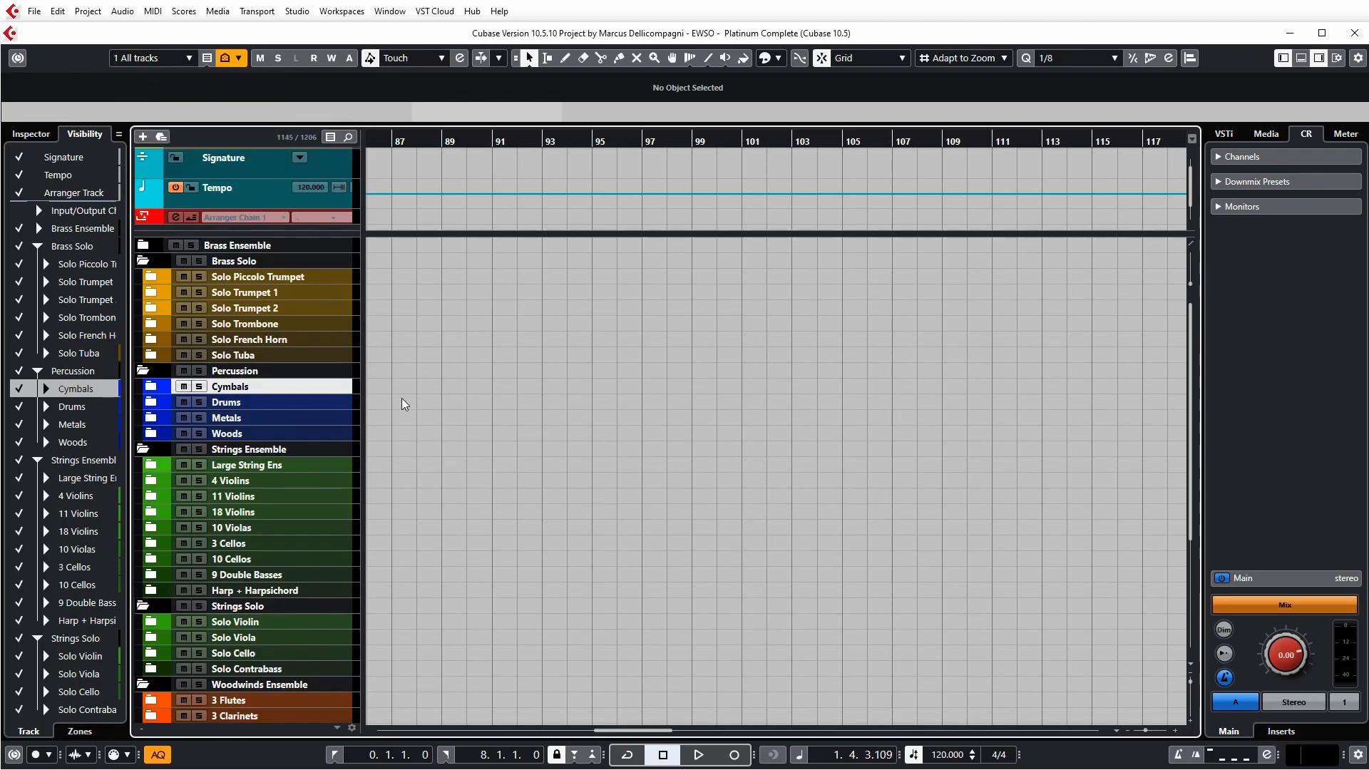
{"action": "scroll", "coordinate": [232, 499], "scroll_direction": "down", "scroll_amount": 5}
{"action": "scroll", "coordinate": [259, 581], "scroll_direction": "up", "scroll_amount": 4}
{"action": "scroll", "coordinate": [262, 587], "scroll_direction": "up", "scroll_amount": 1}
Step: Recall the Solo Strings visibility configuration, move it to position 2 and check the reordered configuration list
{"action": "left_click", "coordinate": [151, 57]}
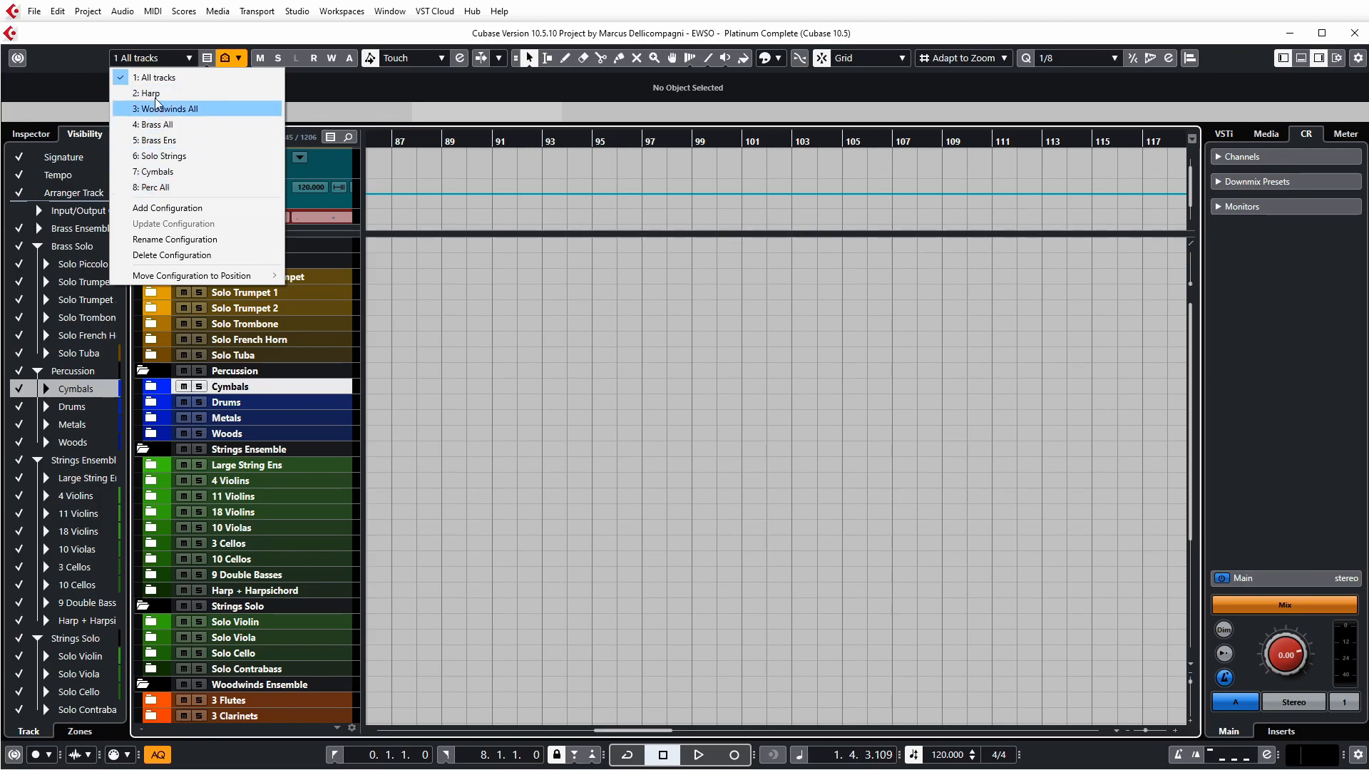
{"action": "left_click", "coordinate": [162, 63]}
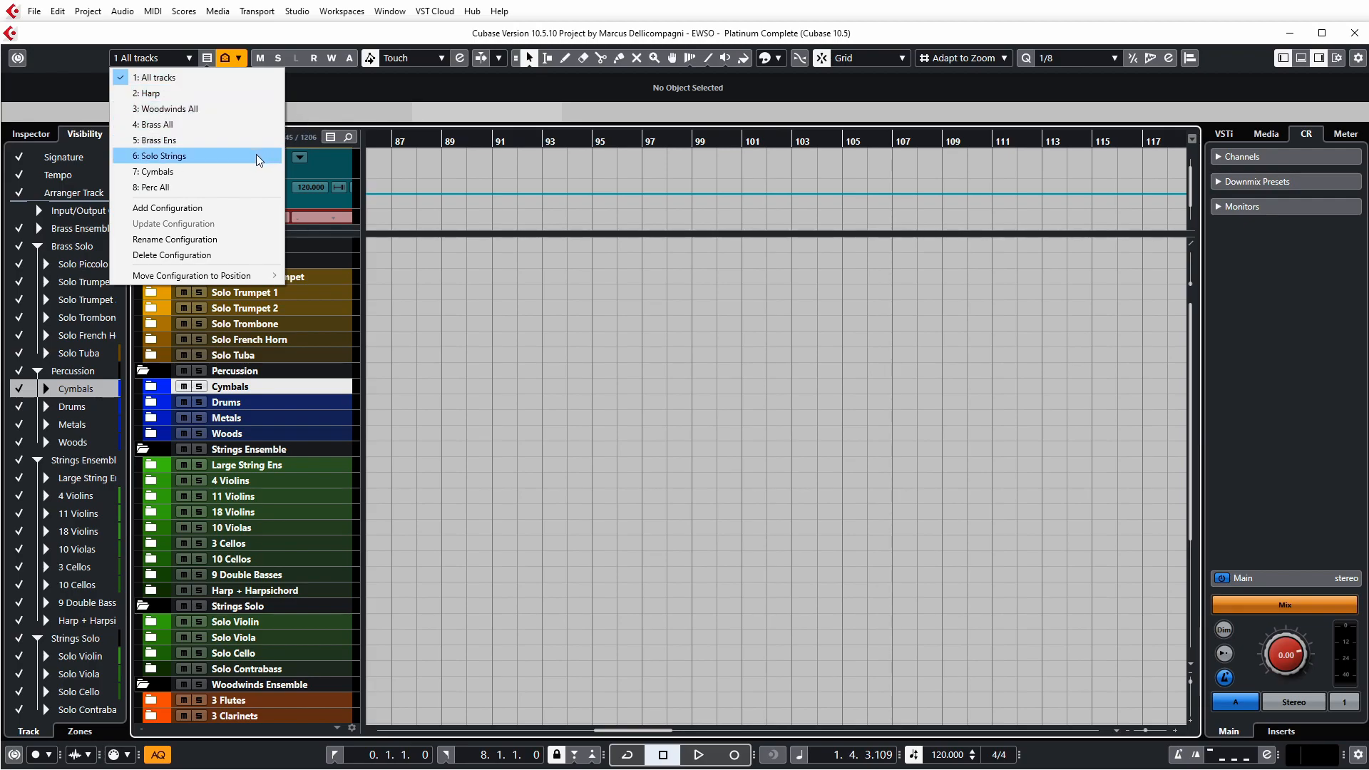
{"action": "left_click", "coordinate": [183, 157]}
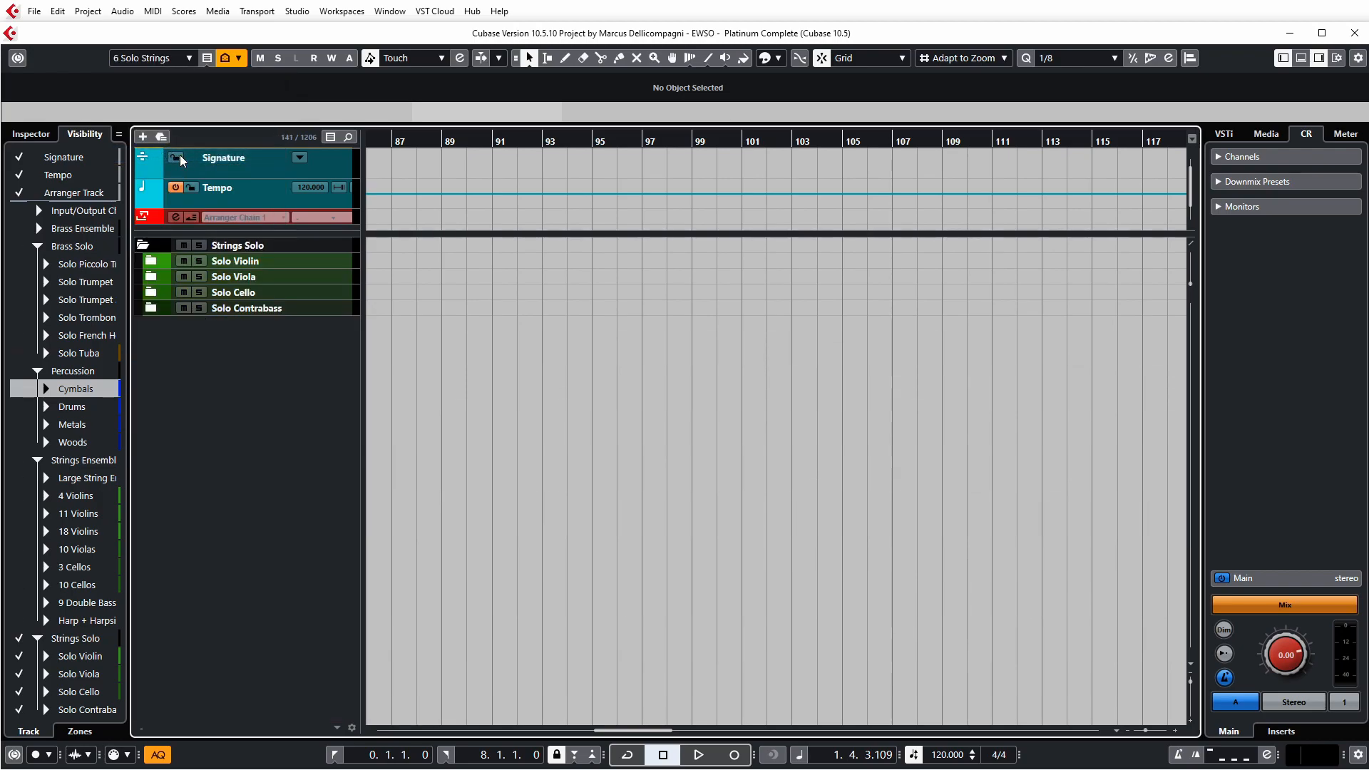
{"action": "left_click", "coordinate": [179, 57]}
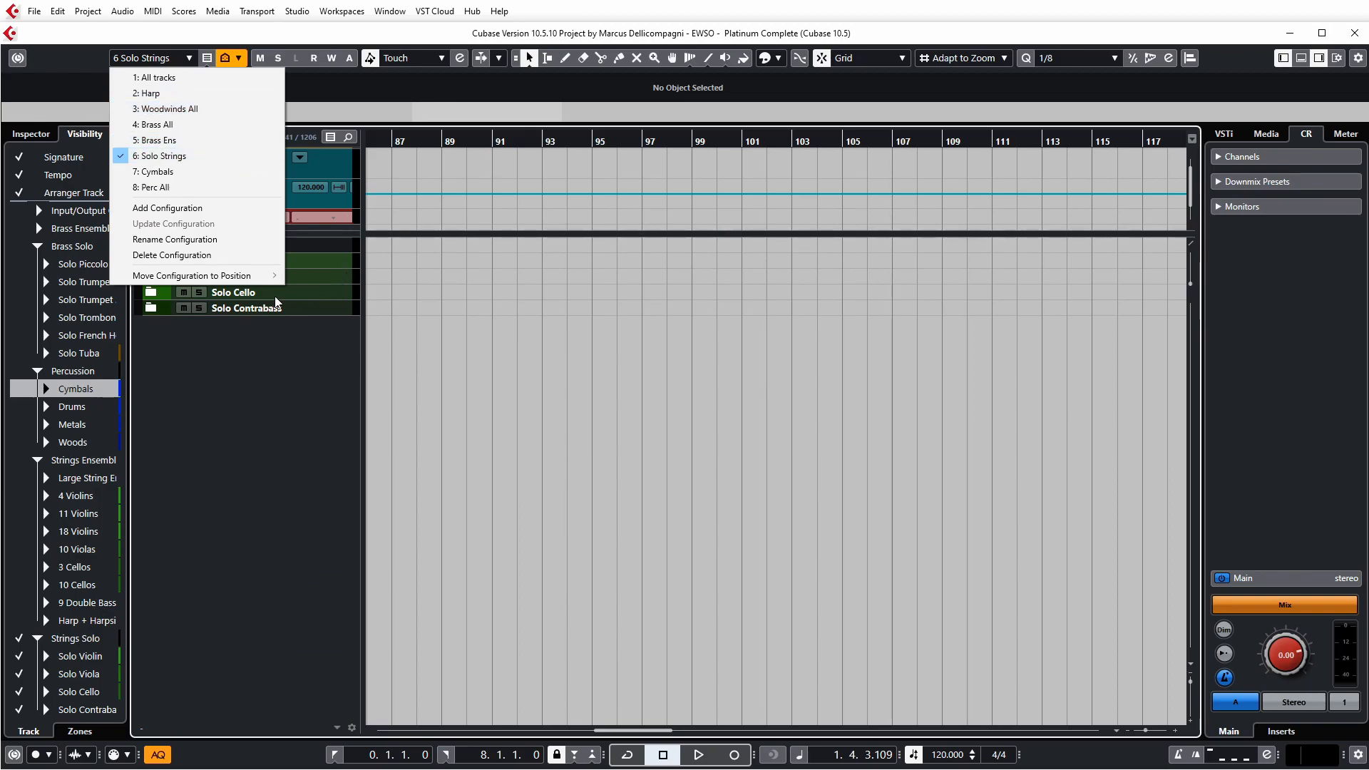
{"action": "mouse_move", "coordinate": [235, 280]}
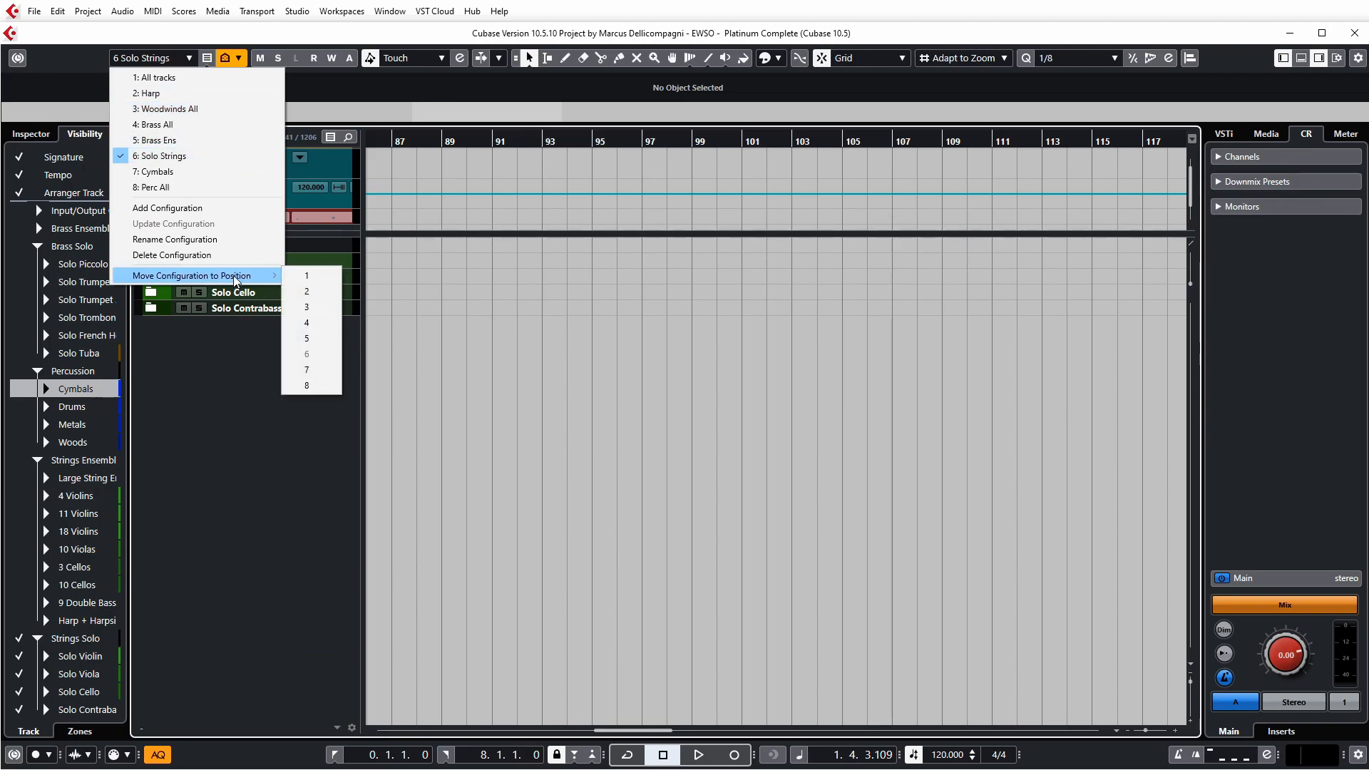
{"action": "left_click", "coordinate": [321, 291]}
{"action": "left_click", "coordinate": [174, 61]}
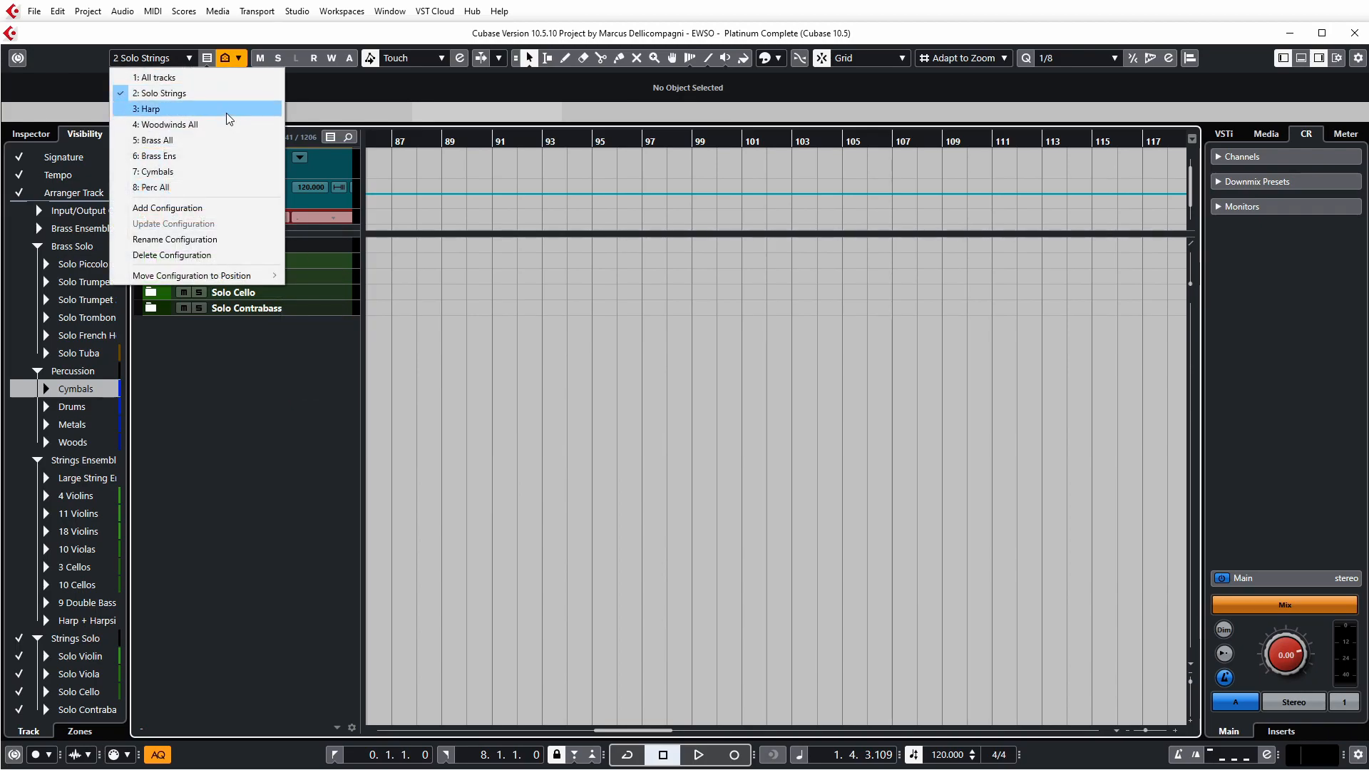
{"action": "left_click", "coordinate": [329, 442]}
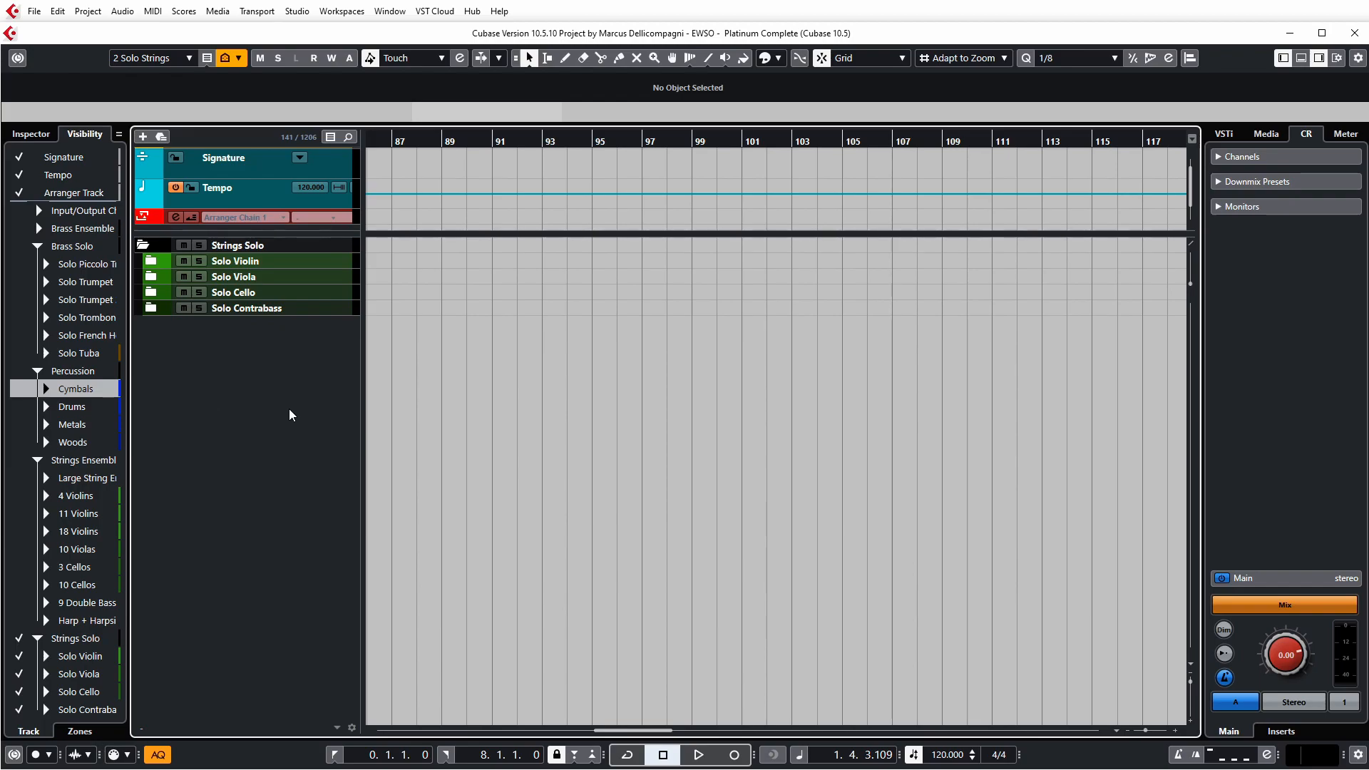
{"action": "left_click", "coordinate": [136, 58]}
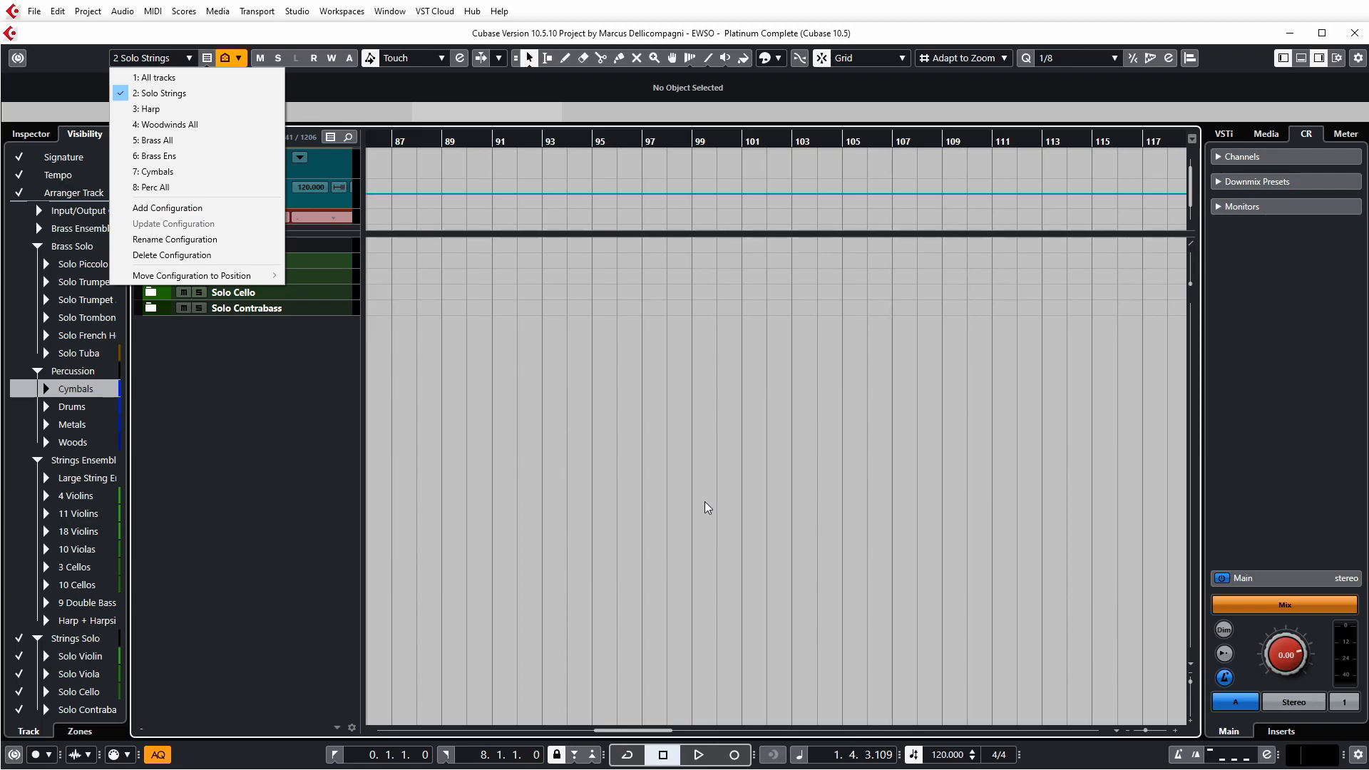
{"action": "left_click", "coordinate": [149, 59]}
{"action": "left_click", "coordinate": [150, 59]}
{"action": "left_click", "coordinate": [61, 75]}
{"action": "left_click", "coordinate": [57, 11]}
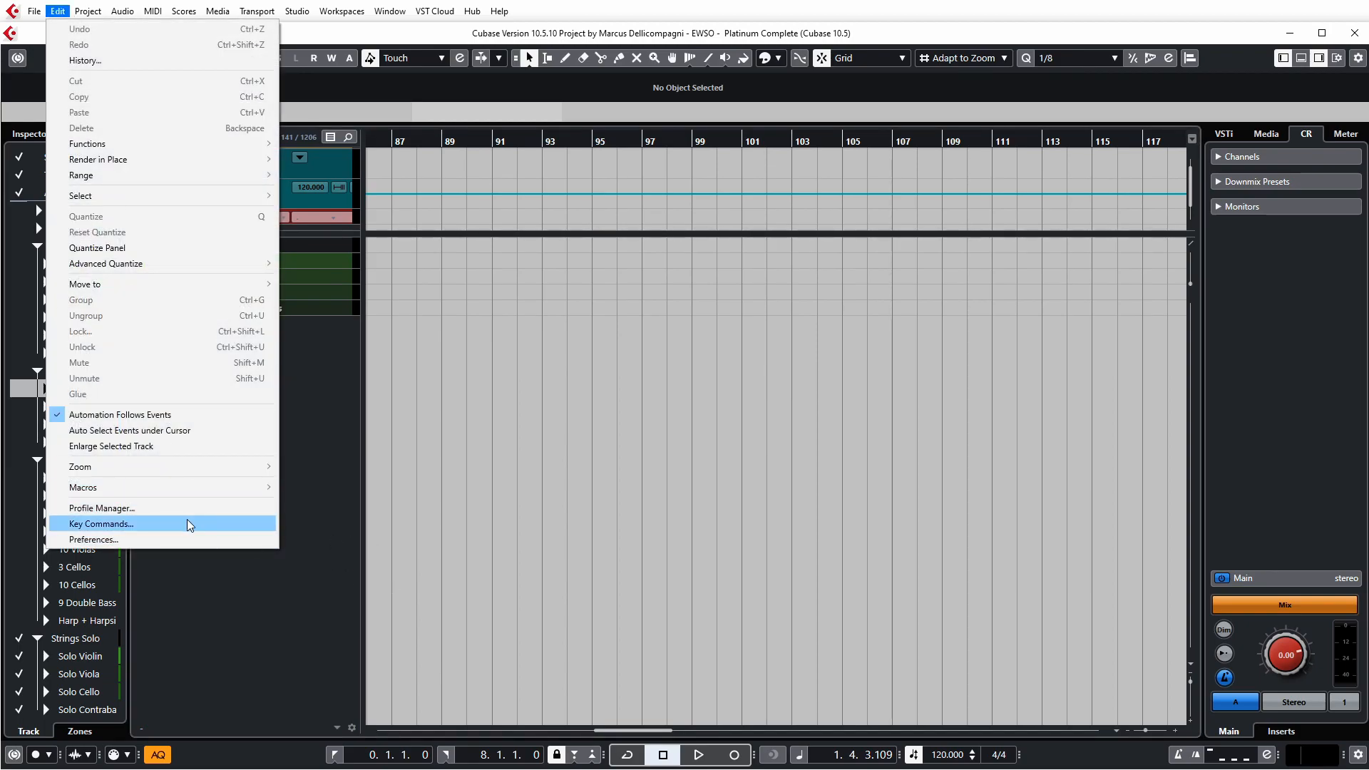
{"action": "left_click", "coordinate": [386, 486]}
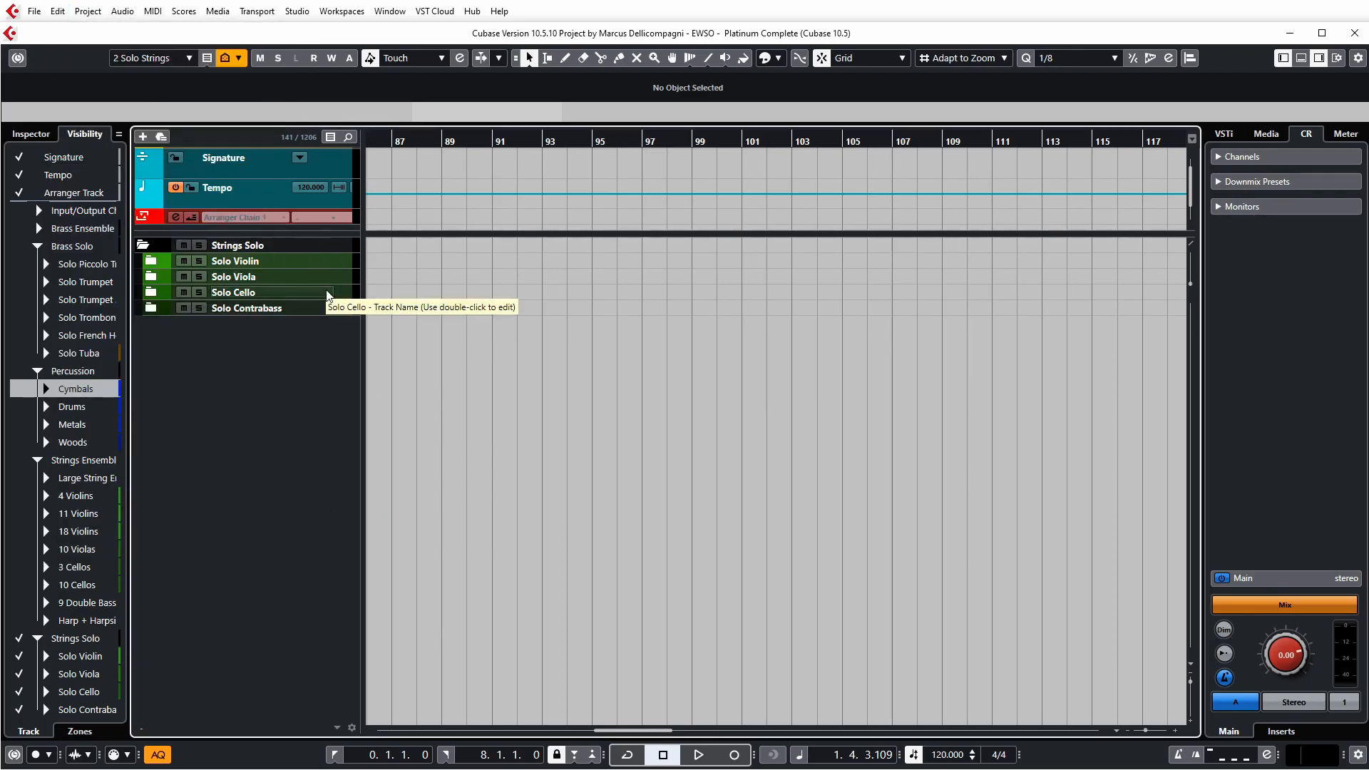
Step: Recall the All tracks visibility configuration and open the Key Commands settings
{"action": "left_click", "coordinate": [149, 58]}
{"action": "left_click", "coordinate": [164, 80]}
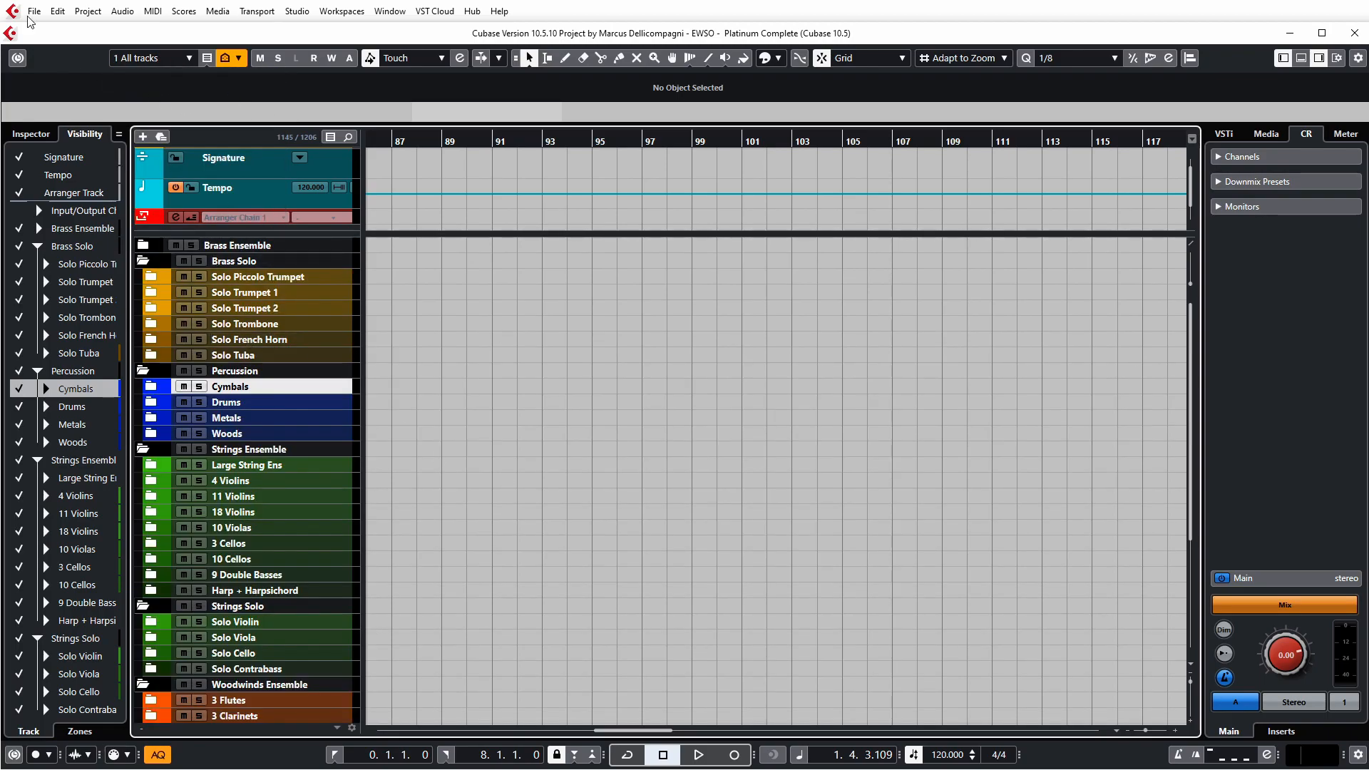
{"action": "left_click", "coordinate": [57, 11]}
{"action": "left_click", "coordinate": [106, 525]}
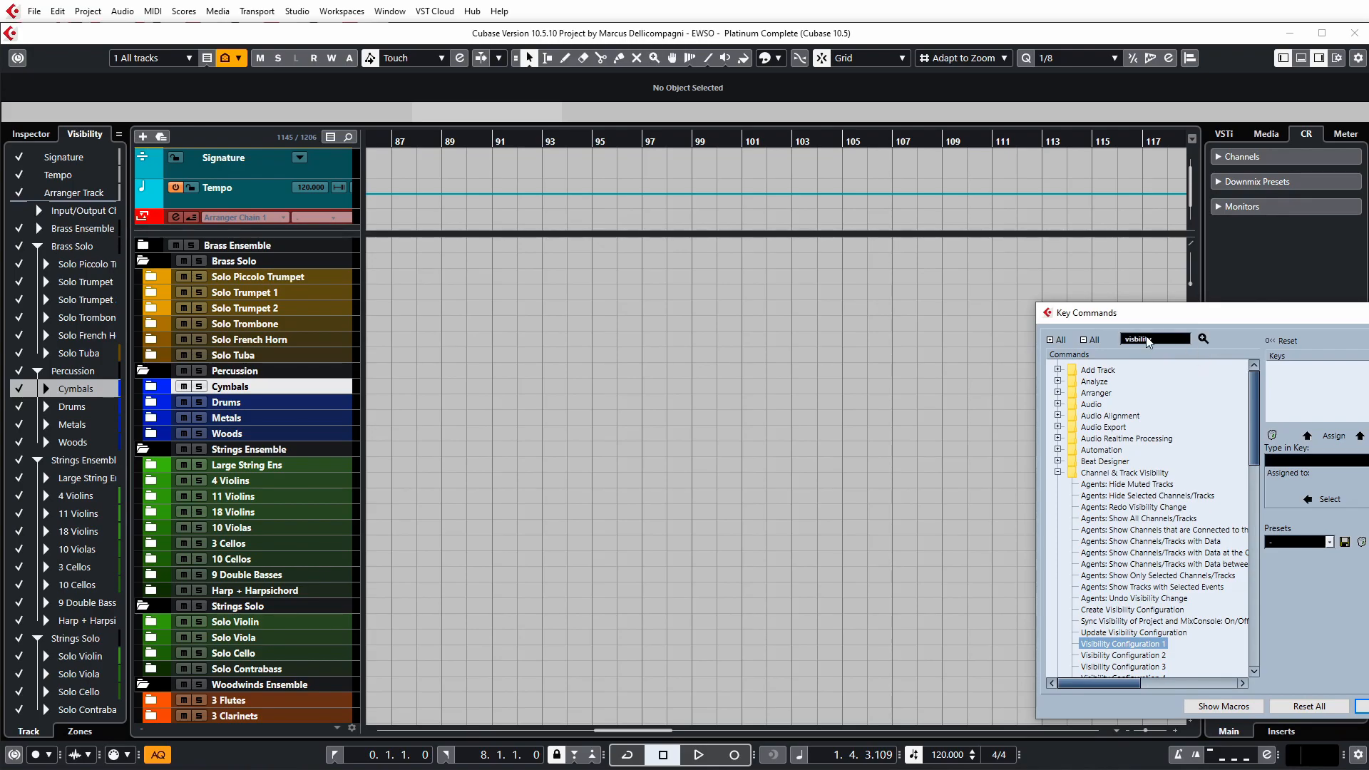
Step: Assign Alt+Shift+2 as the key command for Visibility Configuration 1
{"action": "scroll", "coordinate": [1150, 642], "scroll_direction": "down", "scroll_amount": 2}
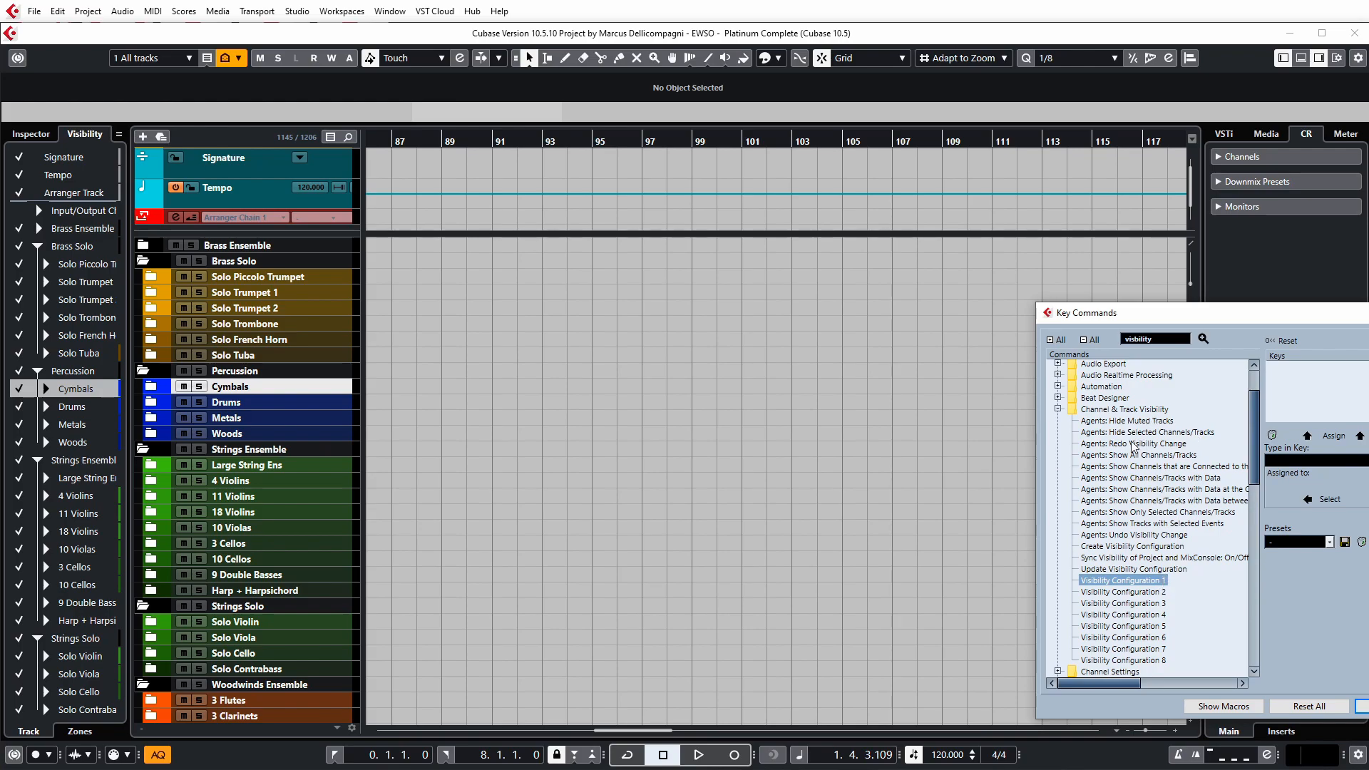
{"action": "scroll", "coordinate": [1160, 620], "scroll_direction": "down", "scroll_amount": 4}
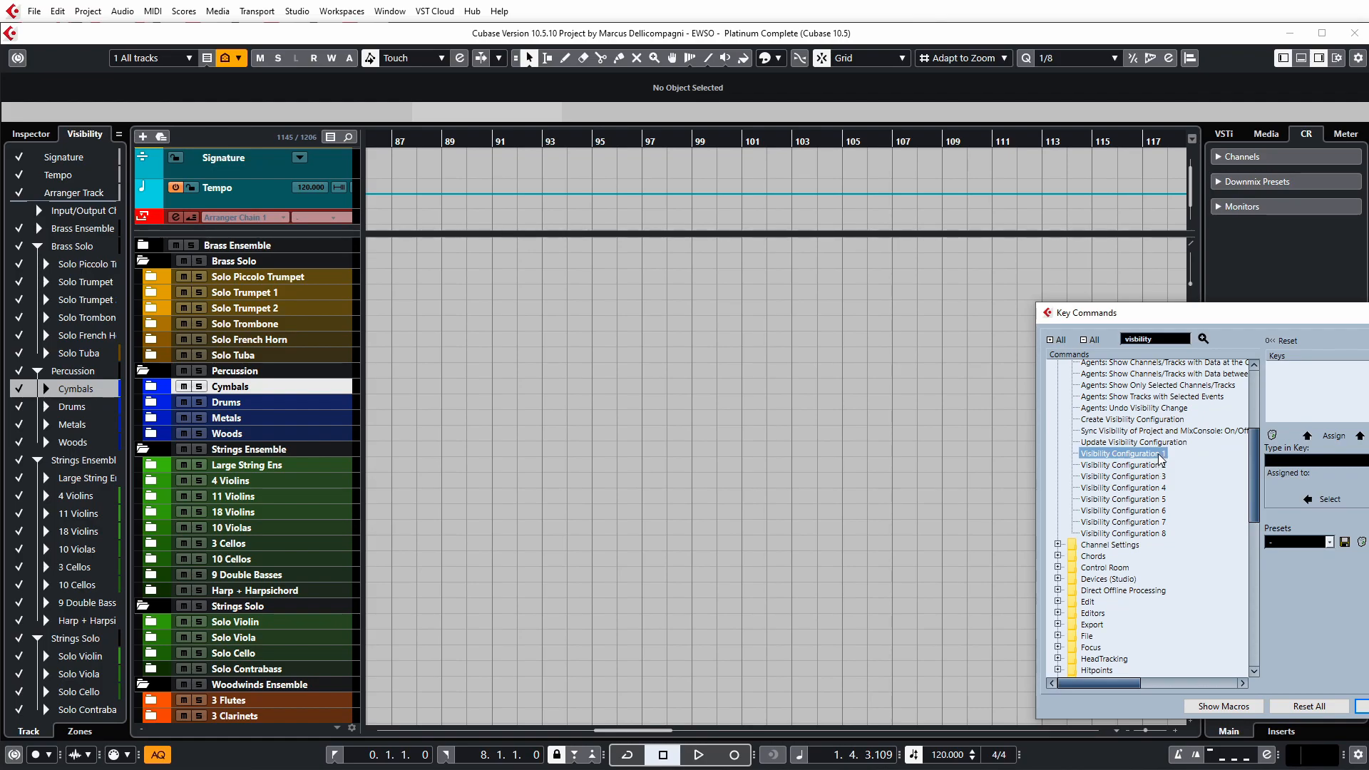
{"action": "left_click", "coordinate": [1320, 462]}
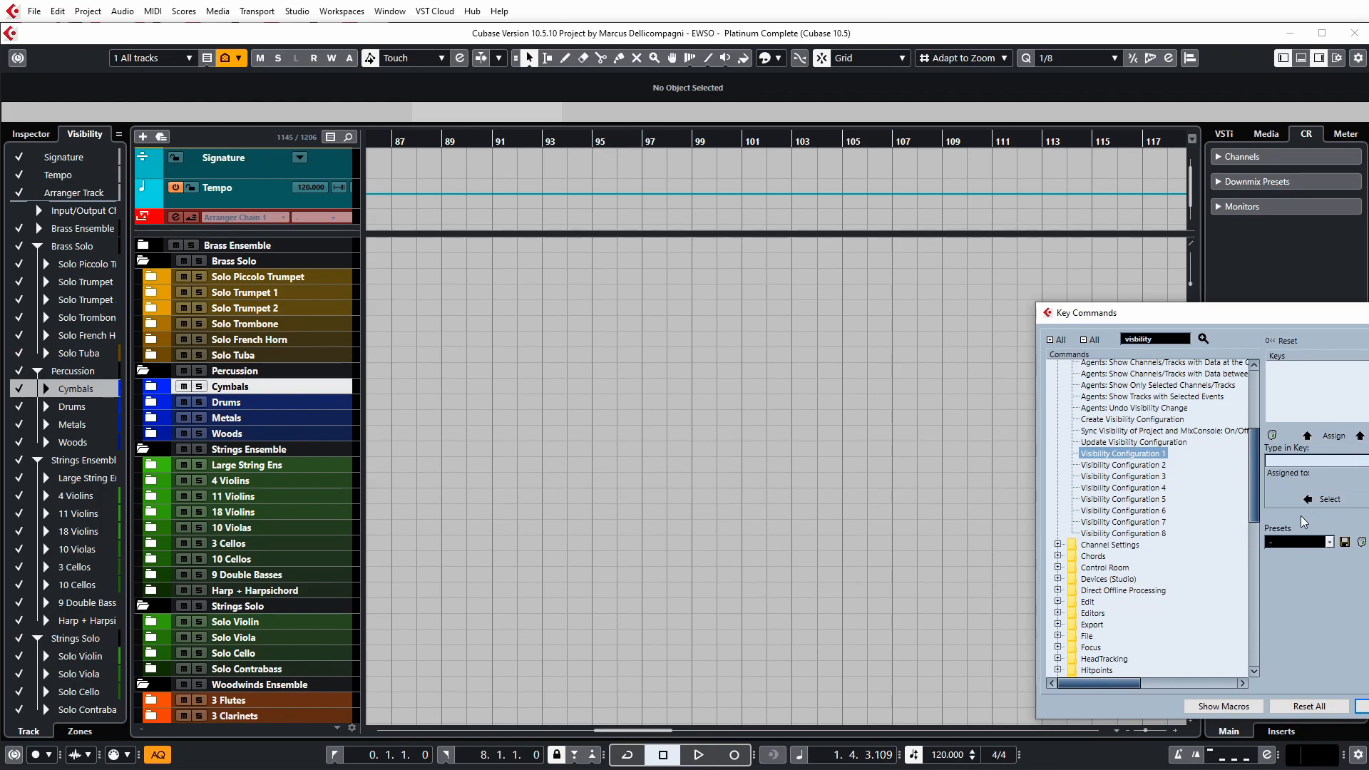
{"action": "key", "text": "alt+shift+1"}
{"action": "key", "text": "alt+shift+2"}
{"action": "left_click", "coordinate": [1343, 438]}
{"action": "left_click", "coordinate": [1365, 706]}
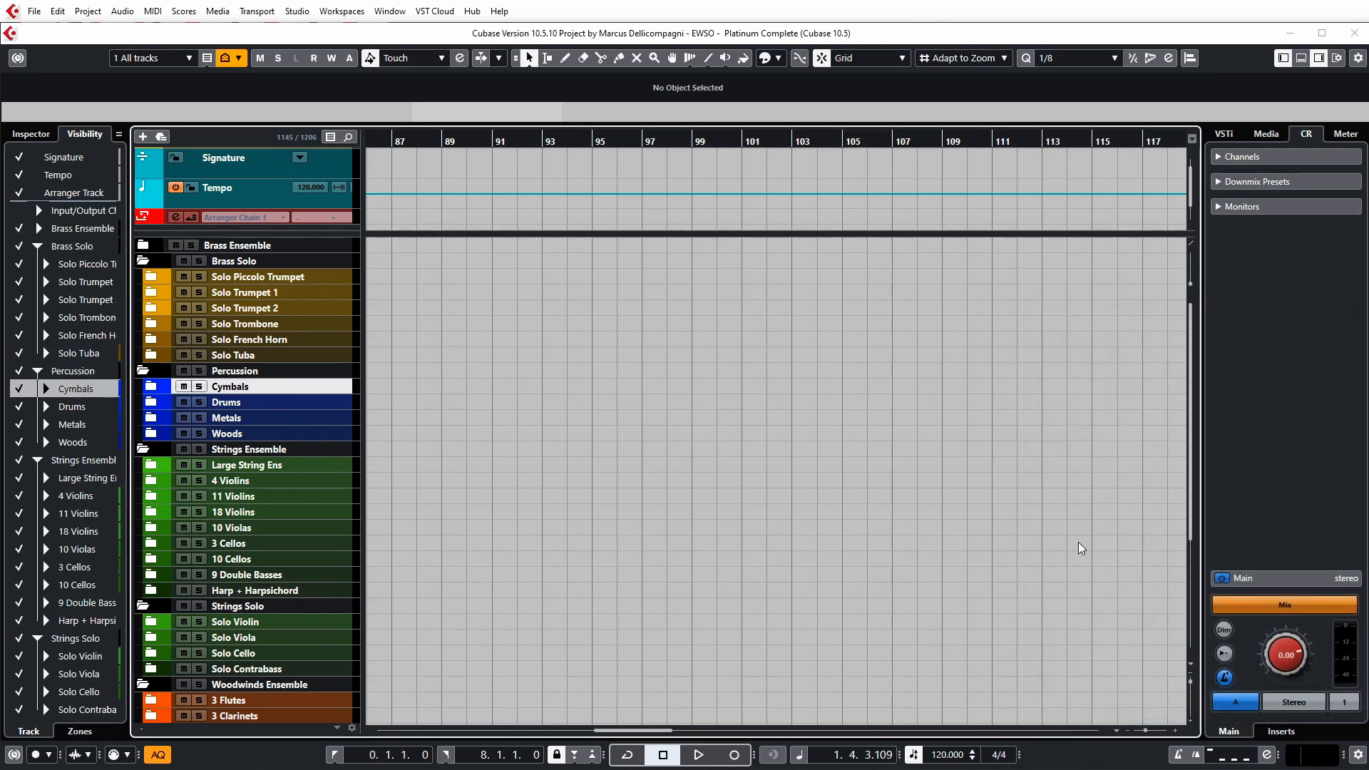
Step: Try the new key command by switching from Woodwinds All to All tracks, and expand the Brass Ensemble folder
{"action": "left_click", "coordinate": [189, 59]}
{"action": "left_click", "coordinate": [167, 126]}
{"action": "key", "text": "alt+shift+2"}
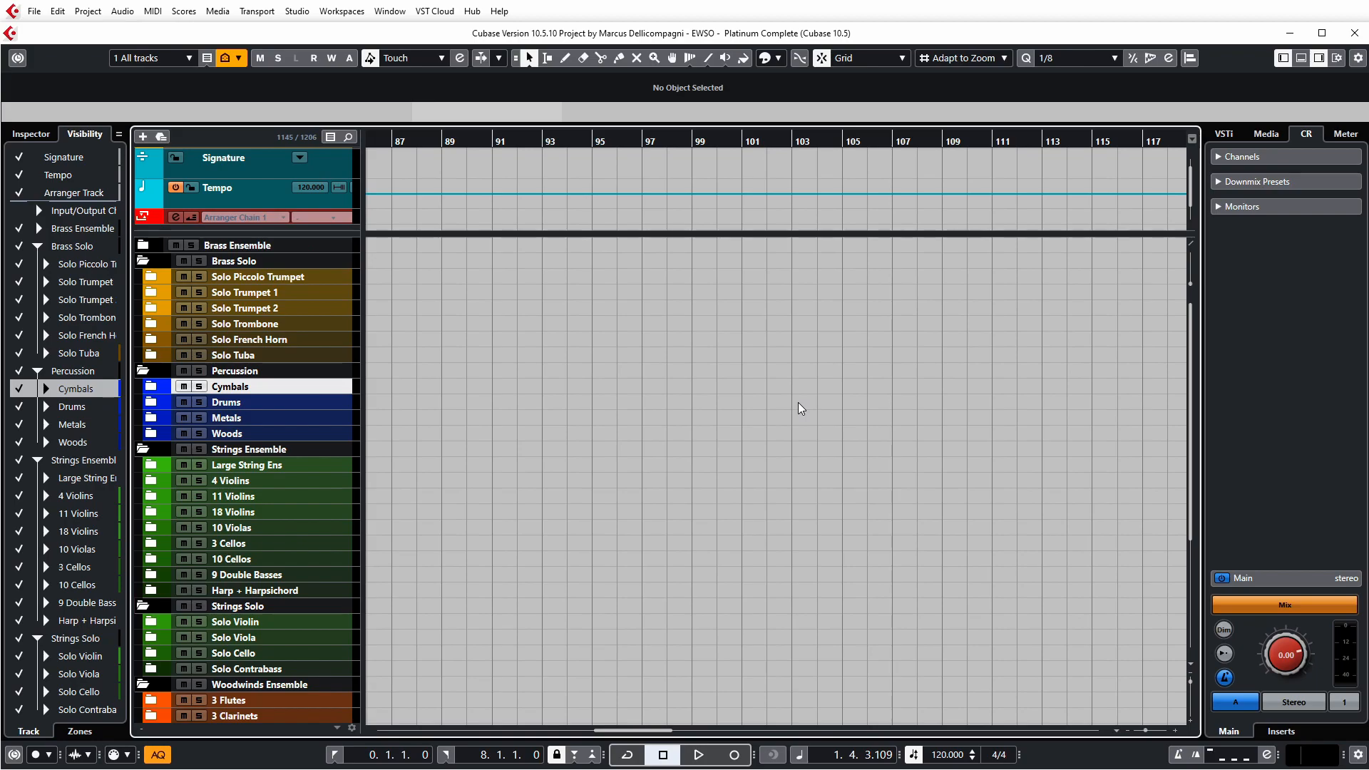
{"action": "left_click", "coordinate": [144, 245]}
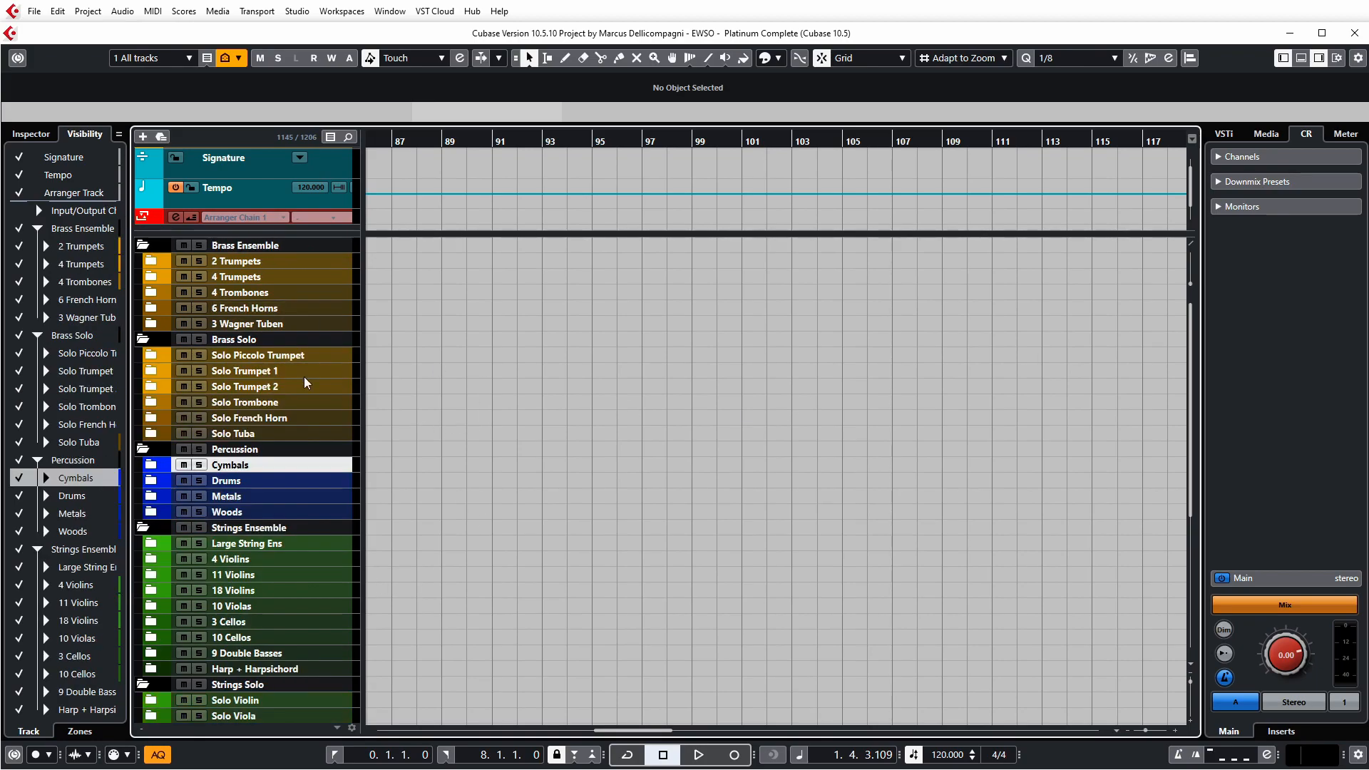
{"action": "scroll", "coordinate": [334, 471], "scroll_direction": "down", "scroll_amount": 5}
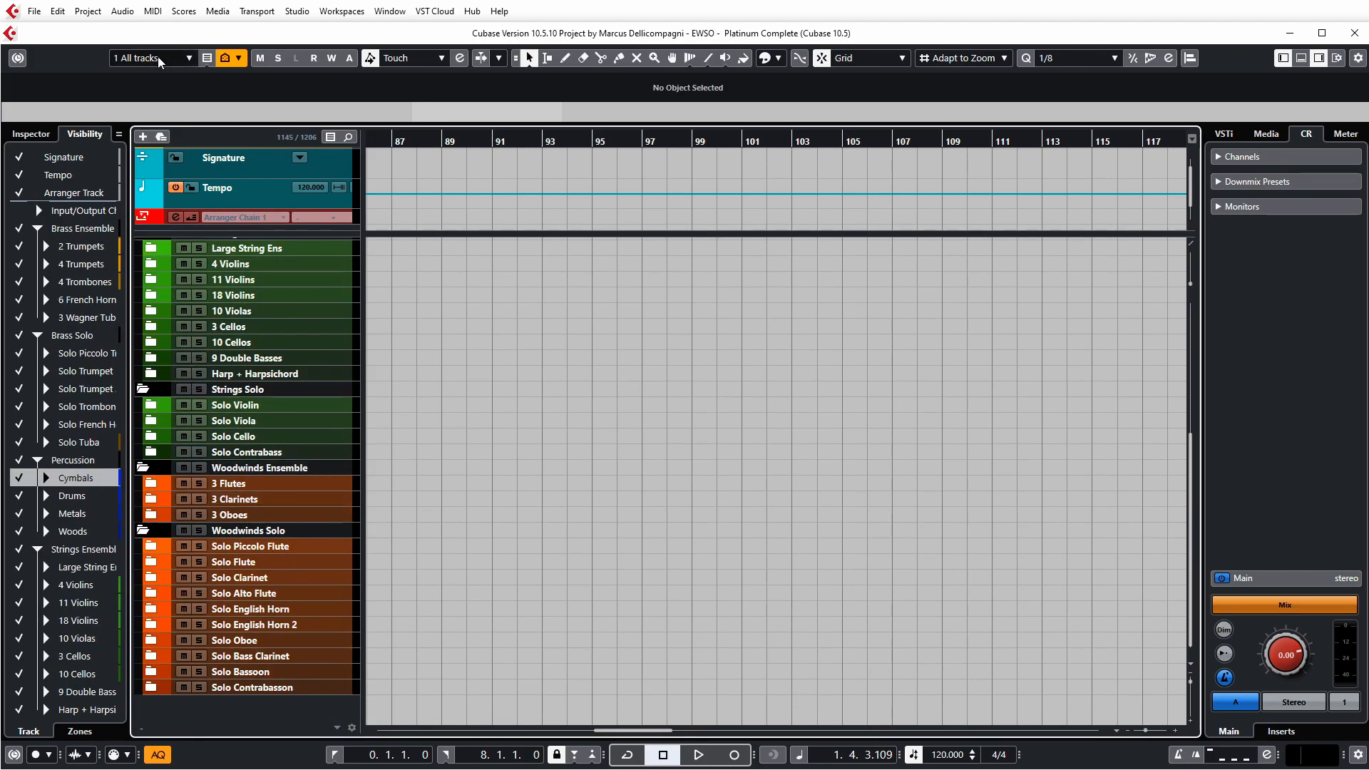
Step: Assign Alt+Shift+3 as the key command for Visibility Configuration 2
{"action": "left_click", "coordinate": [58, 11]}
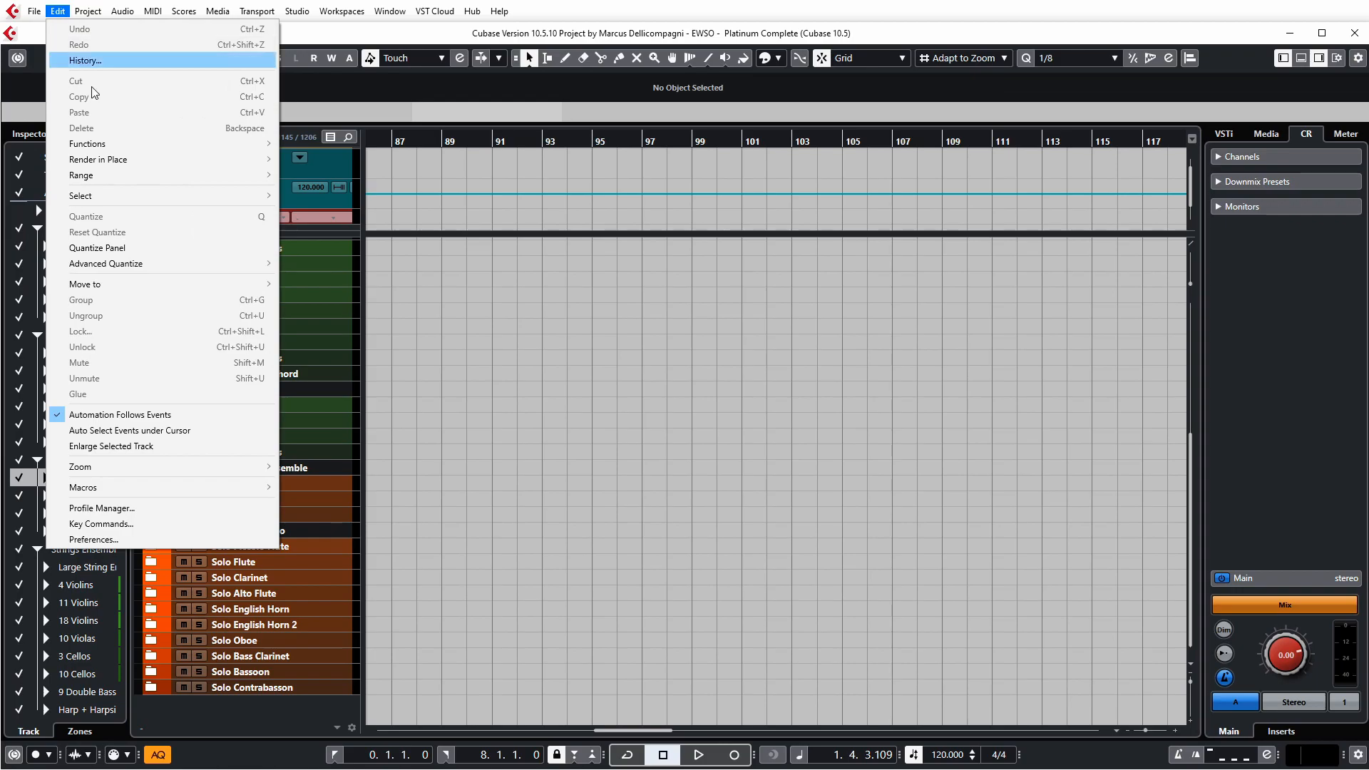
{"action": "left_click", "coordinate": [173, 526]}
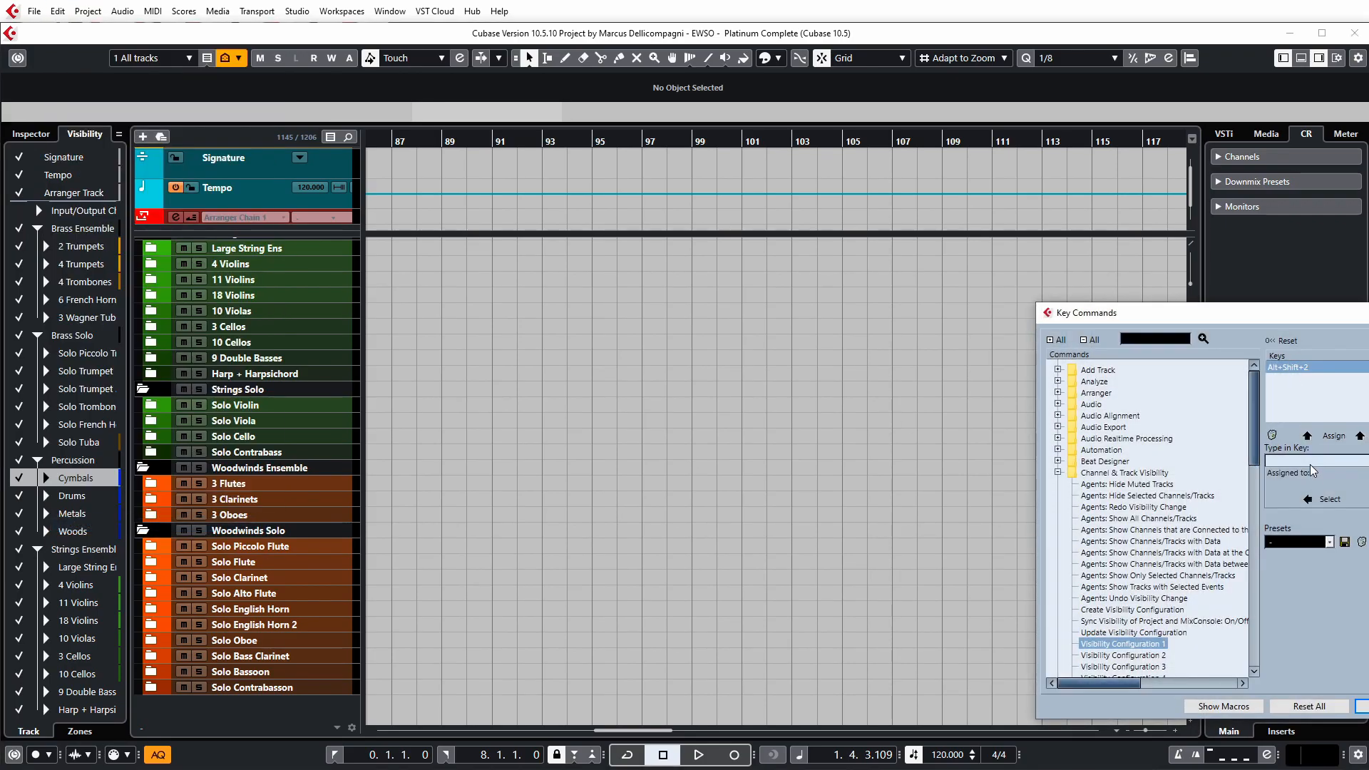
{"action": "left_click", "coordinate": [1123, 655]}
{"action": "left_click", "coordinate": [1298, 462]}
{"action": "key", "text": "alt+shift+3"}
{"action": "left_click", "coordinate": [1345, 443]}
{"action": "left_click", "coordinate": [1361, 706]}
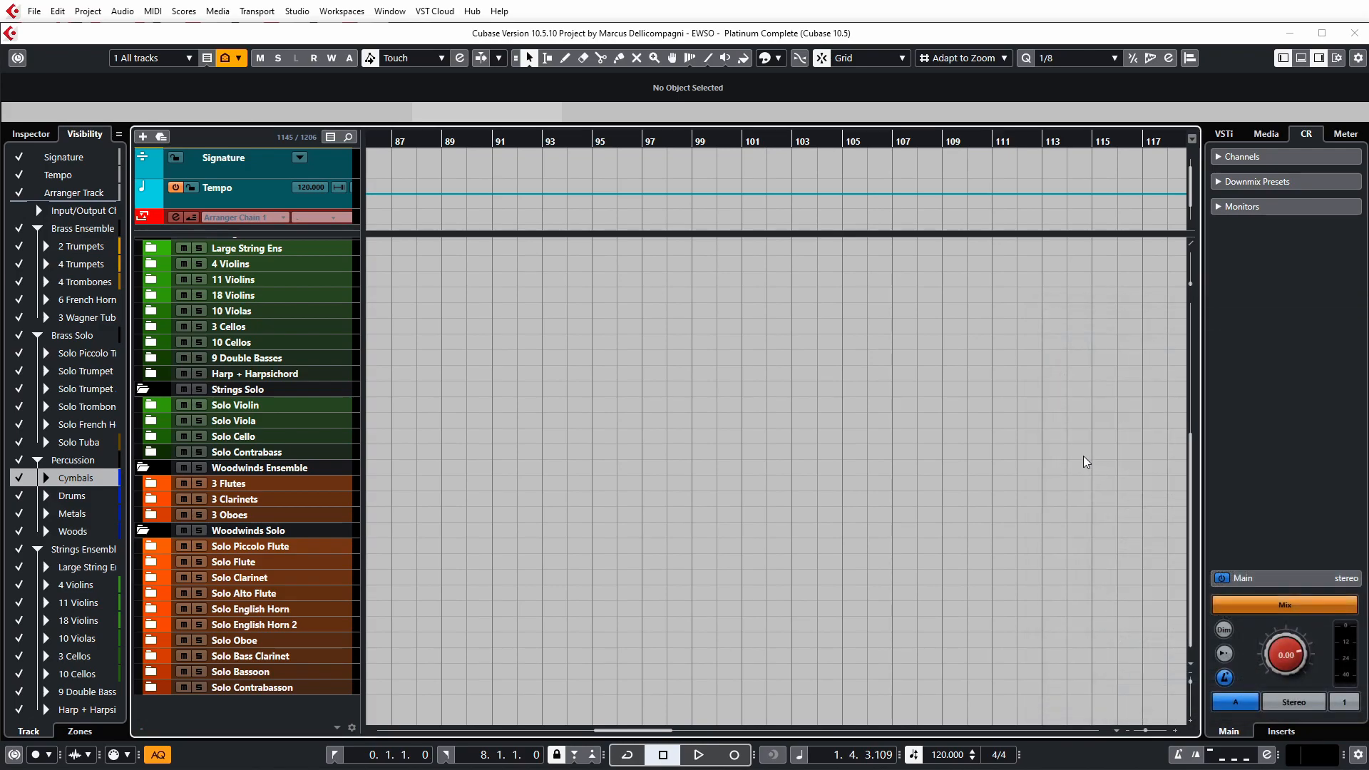
Step: Alternate repeatedly between the Solo Strings and All tracks visibility configurations with their assigned key commands, ending on Solo Strings
{"action": "key", "text": "alt+shift+3"}
{"action": "key", "text": "alt+shift+2"}
{"action": "key", "text": "alt+shift+3"}
{"action": "key", "text": "alt+shift+2"}
{"action": "key", "text": "alt+shift+3"}
{"action": "key", "text": "alt+shift+2"}
{"action": "key", "text": "alt+shift+3"}
{"action": "key", "text": "alt+shift+2"}
{"action": "key", "text": "alt+shift+3"}
{"action": "key", "text": "alt+shift+2"}
{"action": "key", "text": "alt+shift+3"}
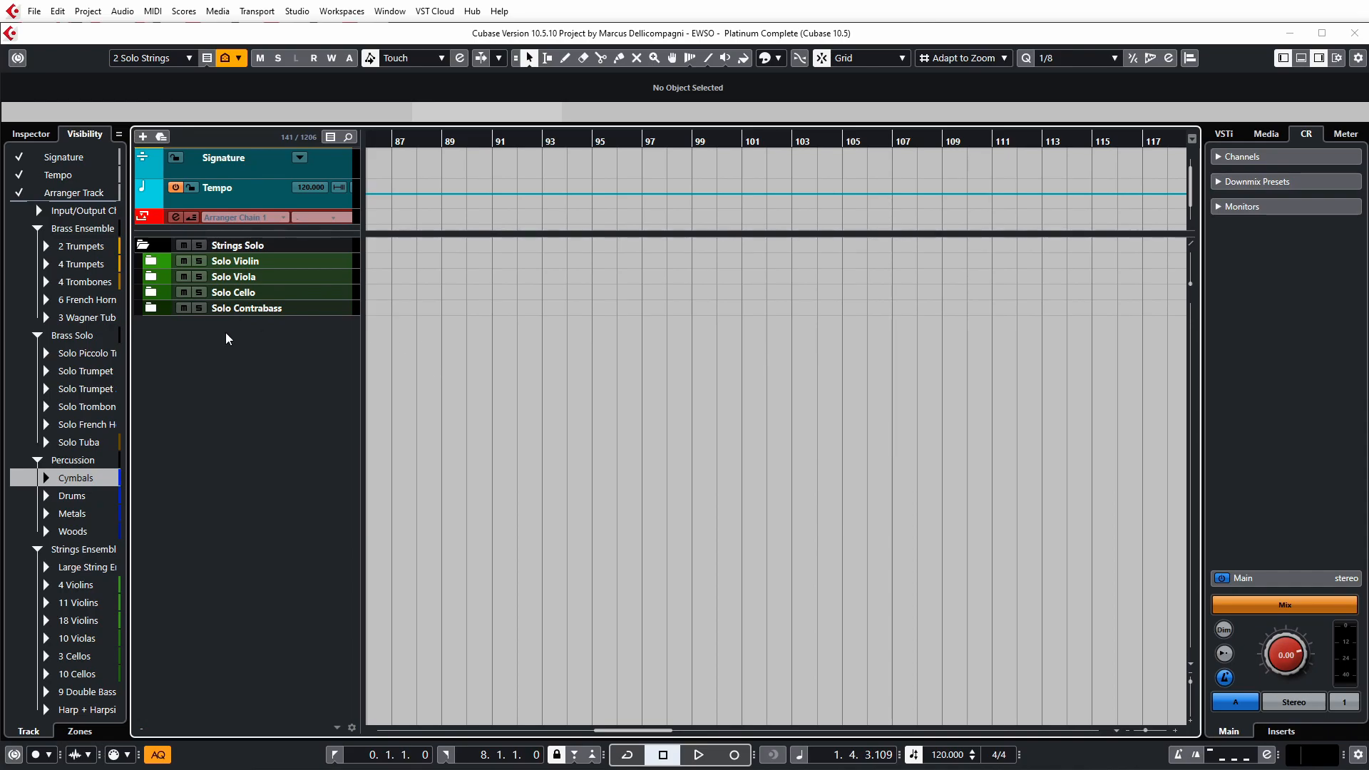
Step: Open the MixConsole, examine its visibility and configuration options, and return to the project window
{"action": "key", "text": "F3"}
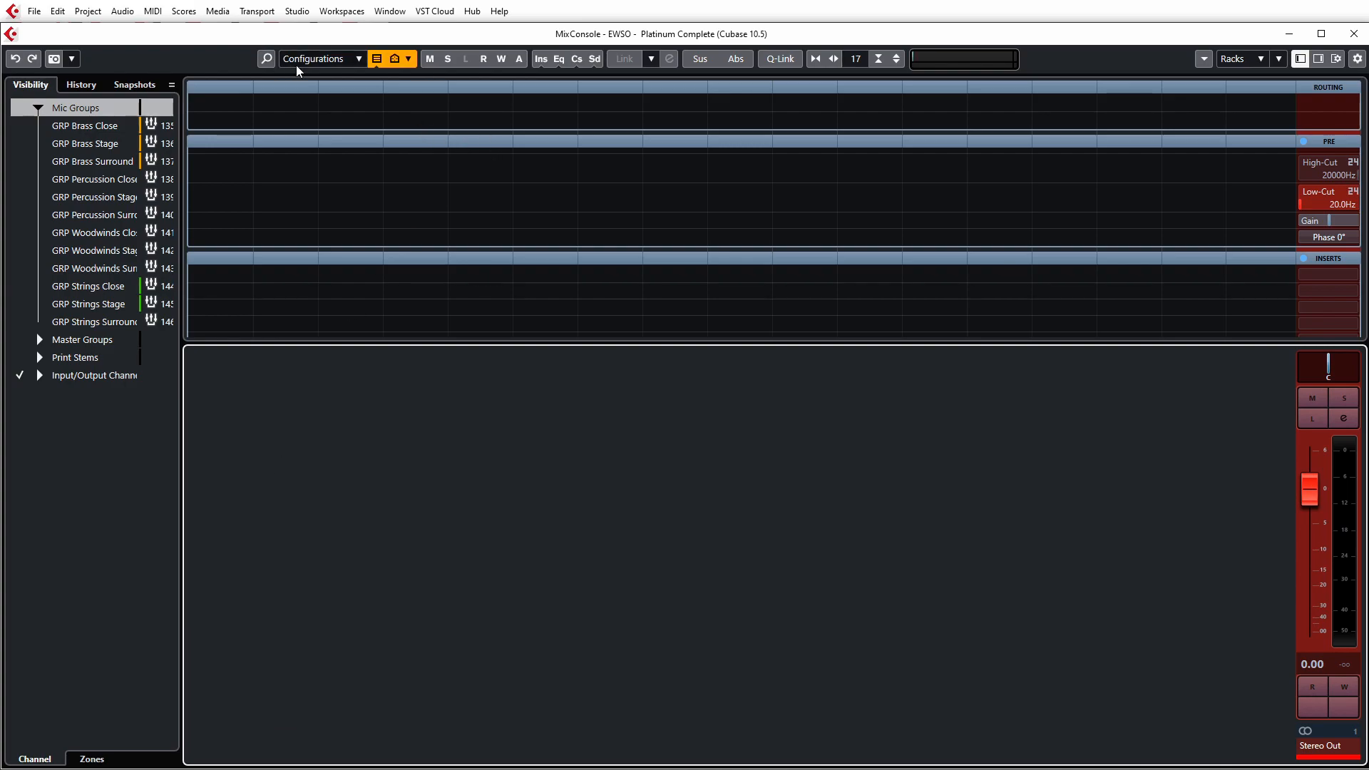
{"action": "left_click", "coordinate": [80, 85]}
{"action": "left_click", "coordinate": [30, 85]}
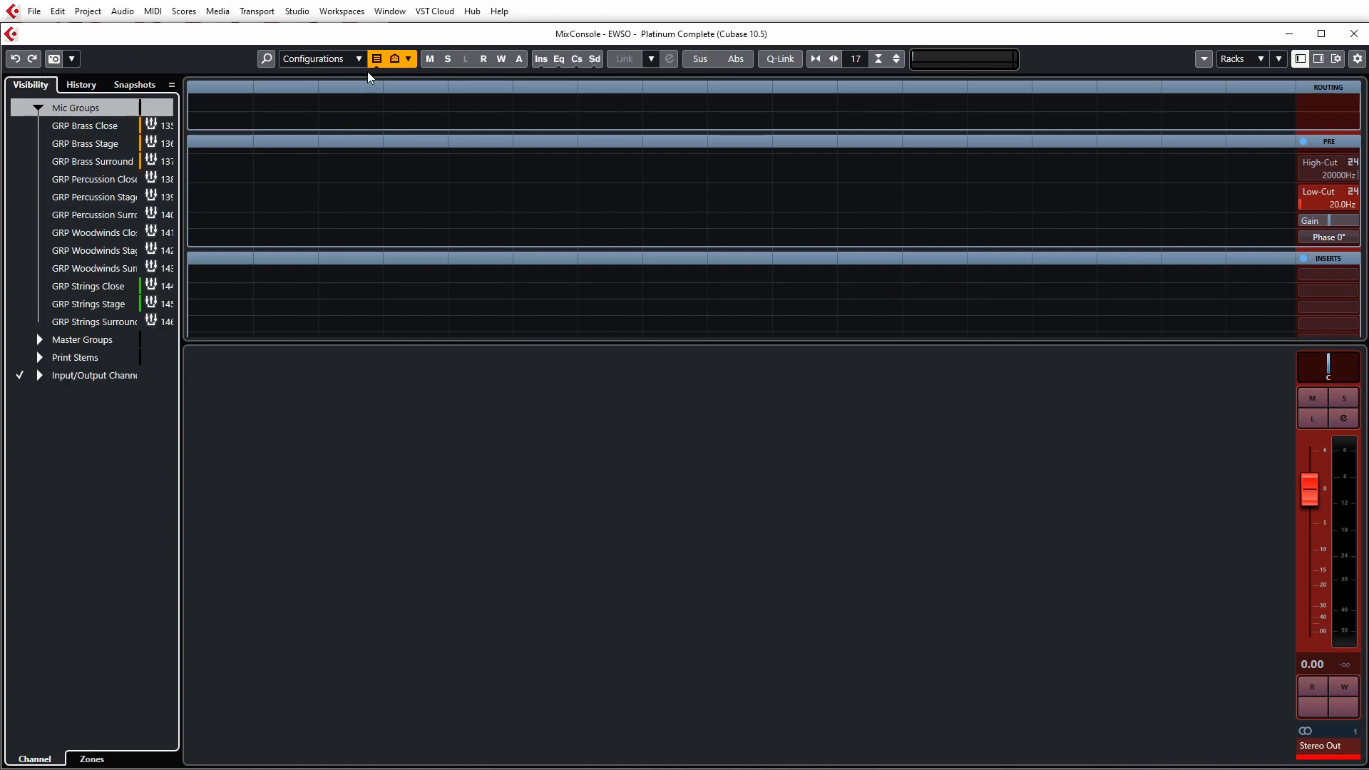
{"action": "left_click", "coordinate": [349, 54]}
{"action": "left_click", "coordinate": [730, 490]}
{"action": "left_click", "coordinate": [1288, 34]}
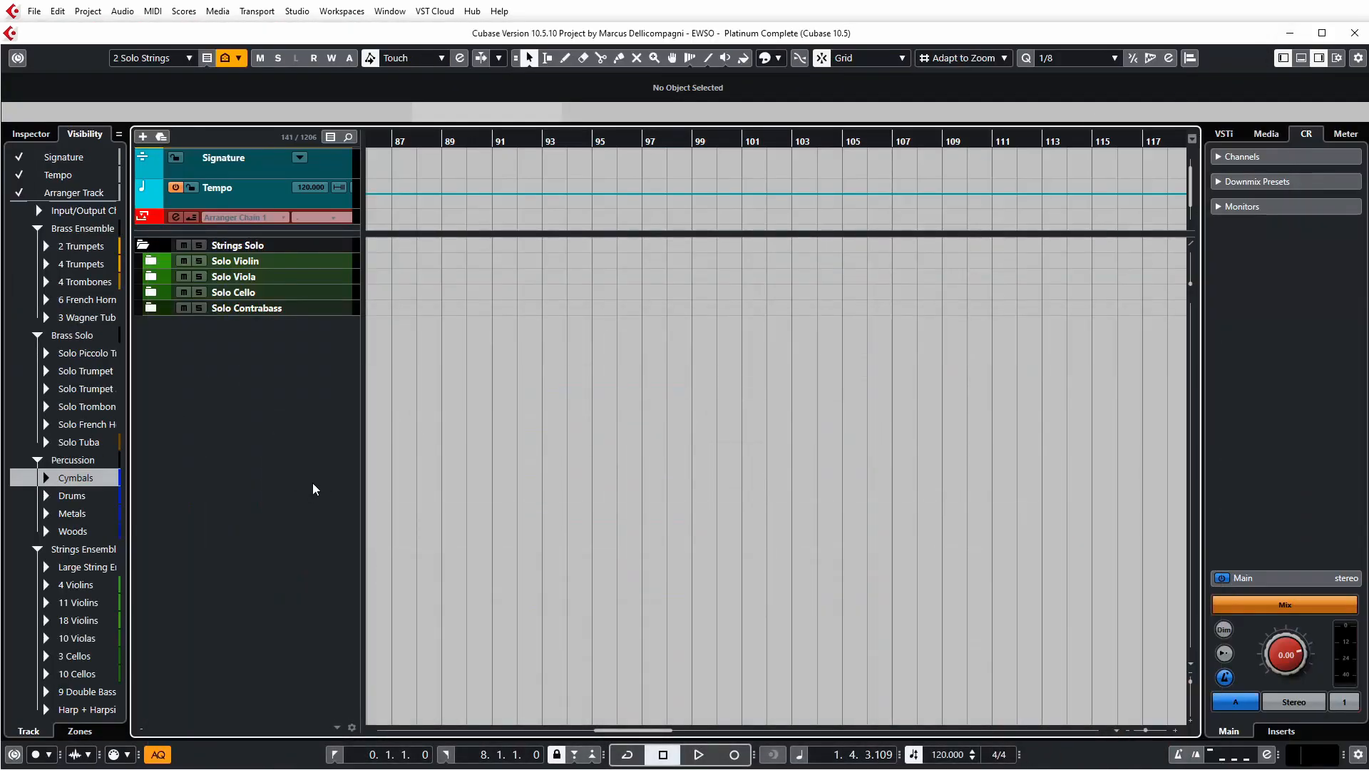
Step: Hide the Solo Contrabass folder track and update the Solo Strings visibility configuration with this change
{"action": "left_click", "coordinate": [320, 313]}
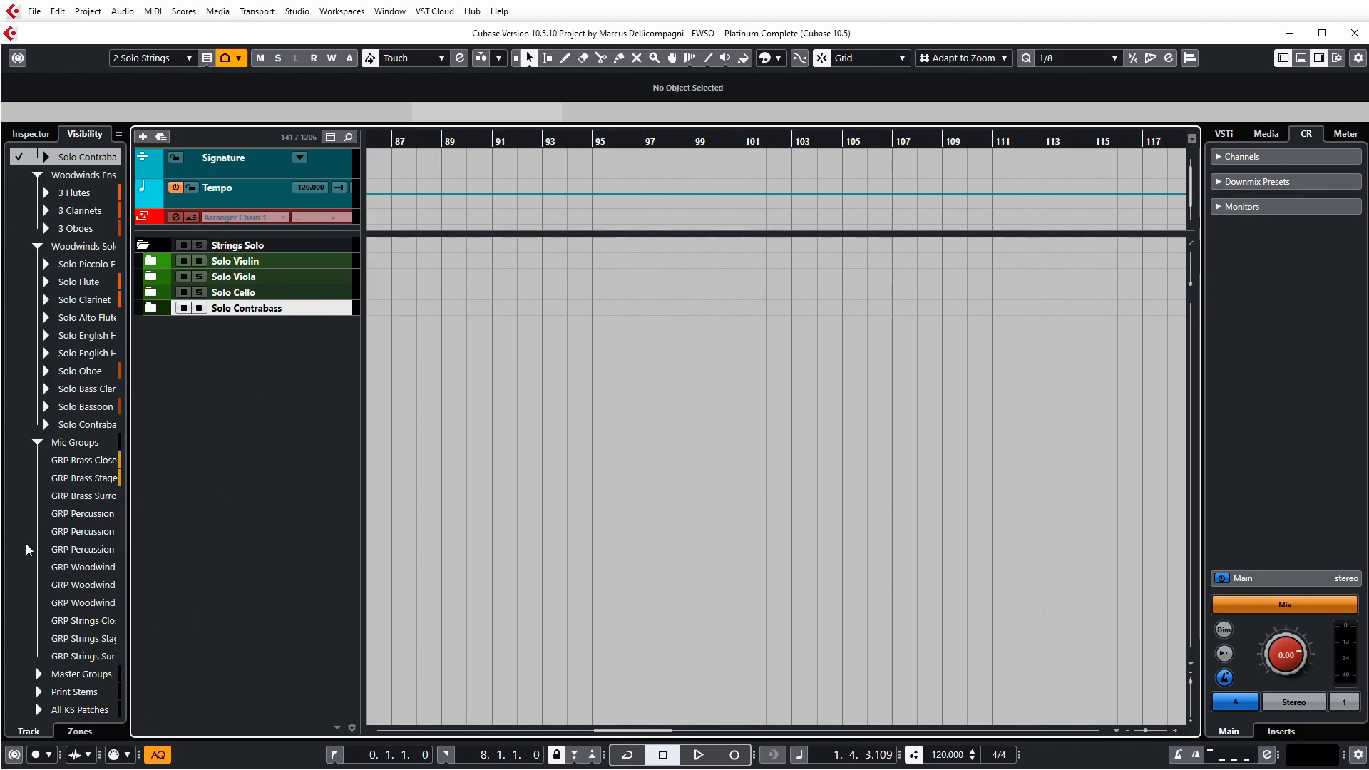
{"action": "scroll", "coordinate": [23, 550], "scroll_direction": "up", "scroll_amount": 4}
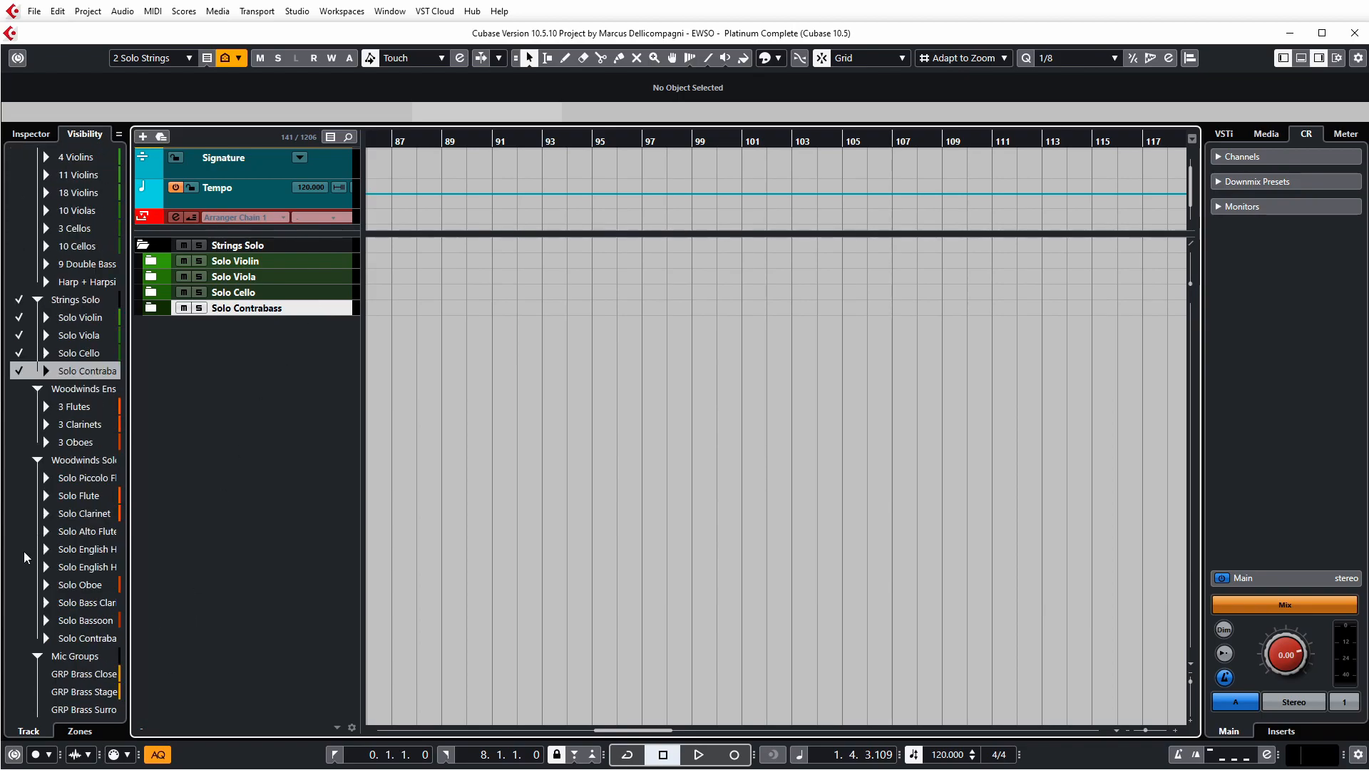
{"action": "left_click", "coordinate": [19, 370]}
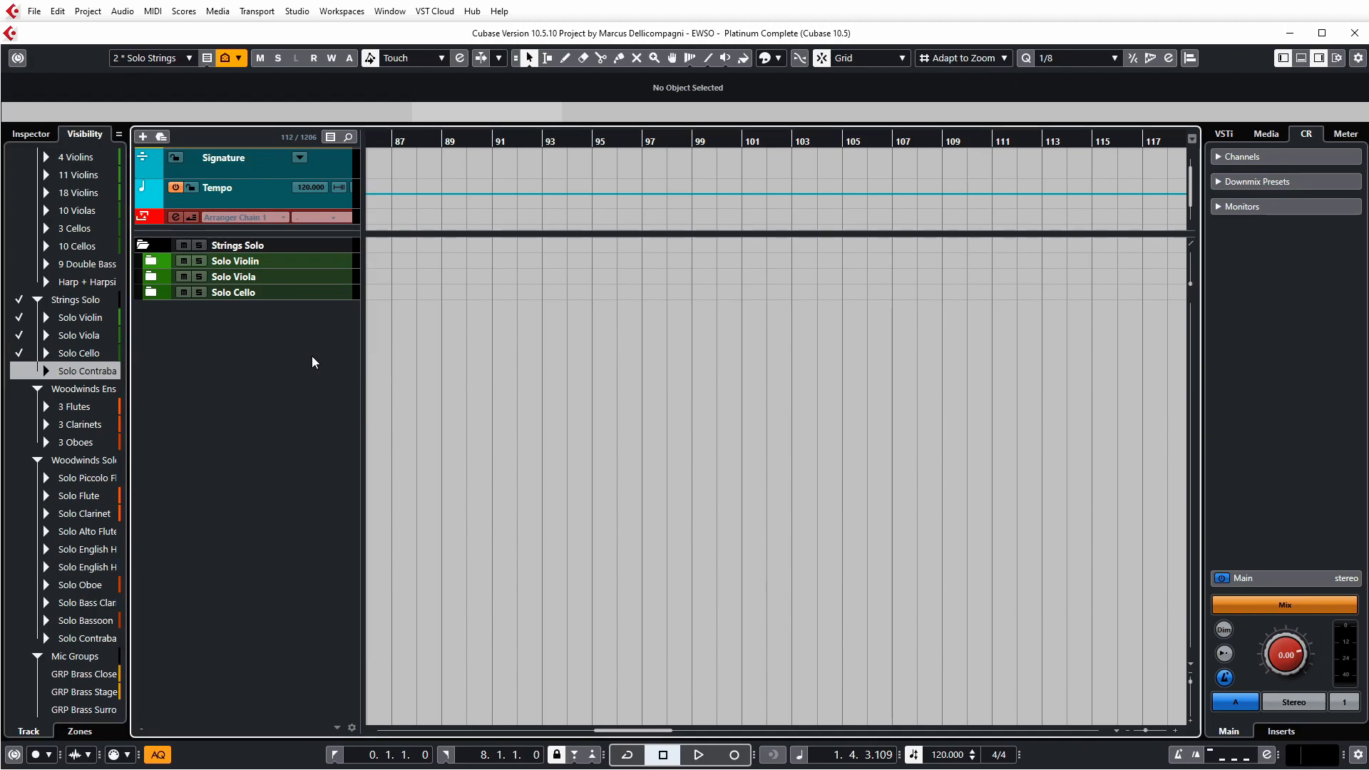
{"action": "left_click", "coordinate": [186, 58]}
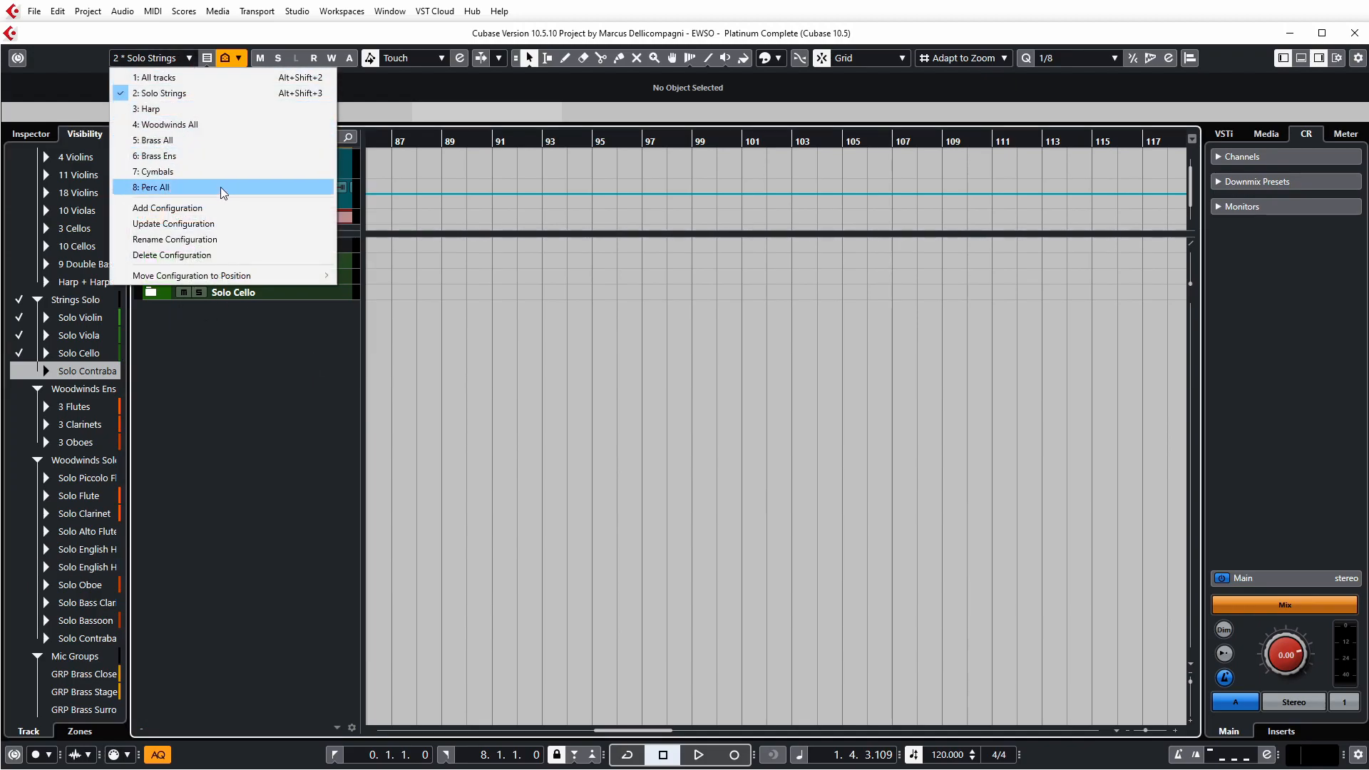
{"action": "left_click", "coordinate": [216, 223]}
Step: Recall the Harp, Brass Ens and Solo Strings visibility configurations in turn to check the updated Solo Strings setup
{"action": "left_click", "coordinate": [164, 57]}
{"action": "left_click", "coordinate": [147, 109]}
{"action": "left_click", "coordinate": [164, 57]}
{"action": "left_click", "coordinate": [154, 155]}
{"action": "left_click", "coordinate": [164, 58]}
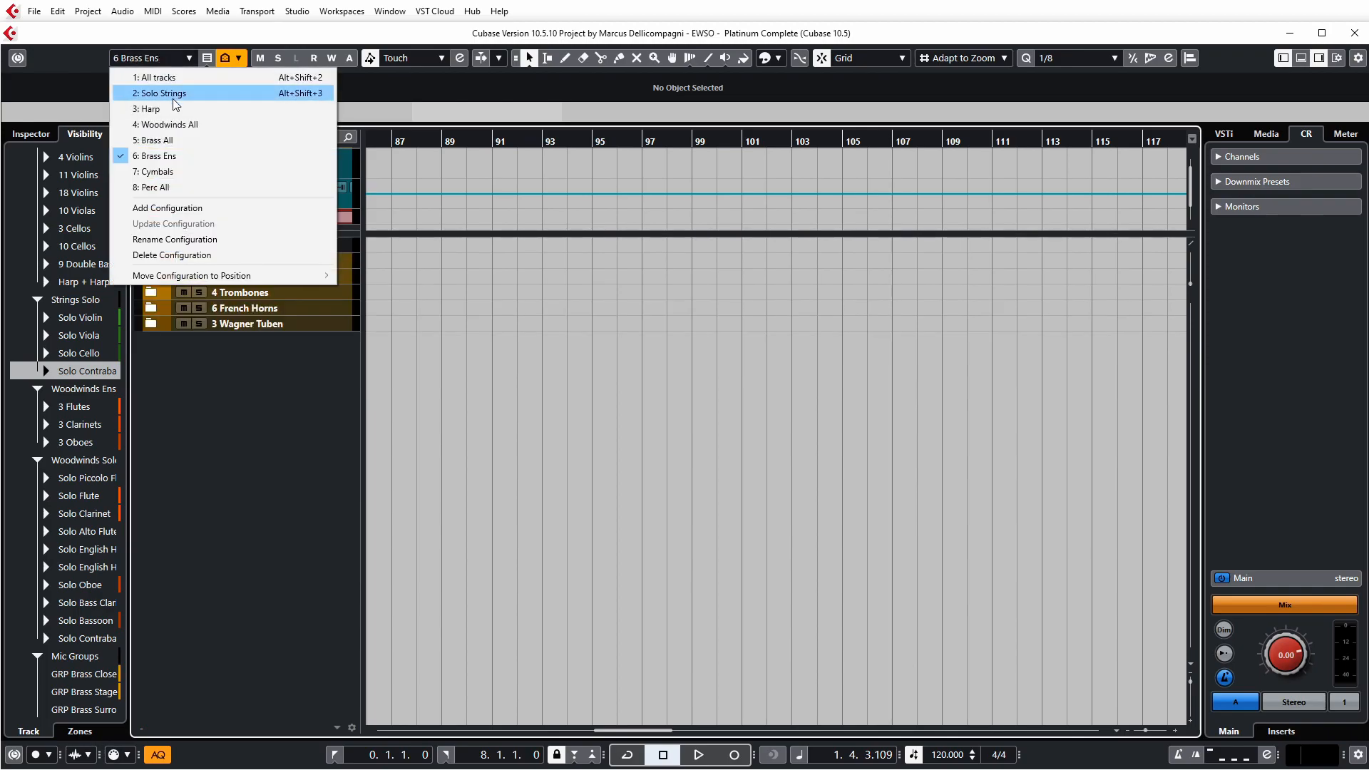
{"action": "left_click", "coordinate": [160, 93]}
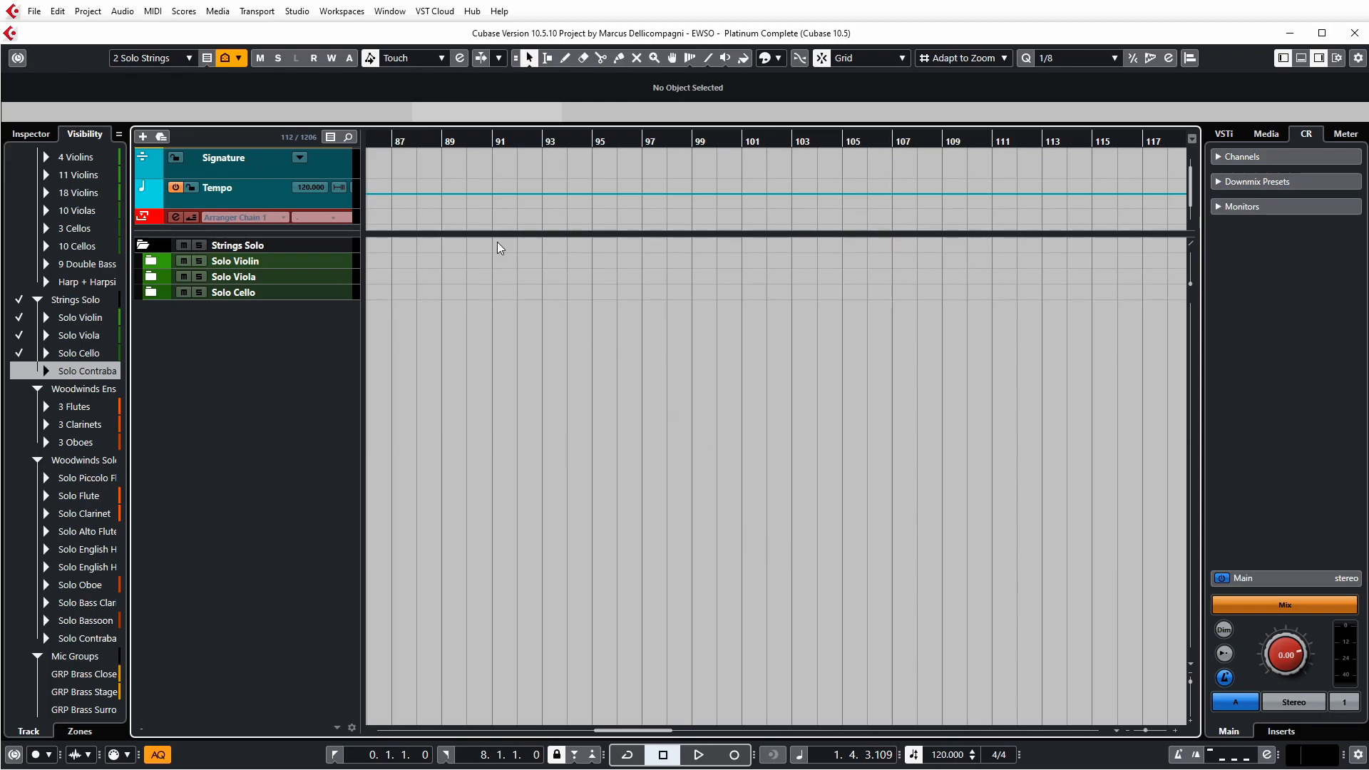
Step: Recall the Perc All visibility configuration and delete it
{"action": "left_click", "coordinate": [172, 59]}
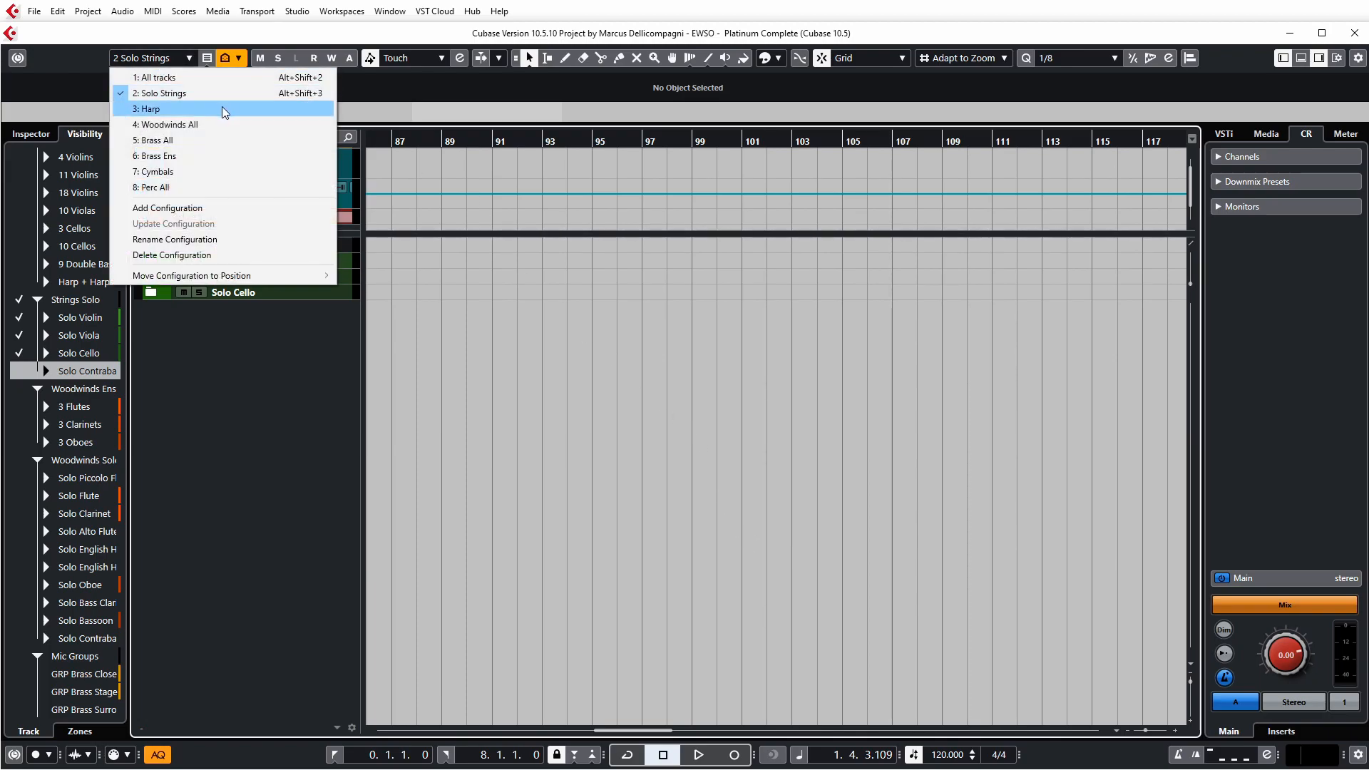
{"action": "left_click", "coordinate": [197, 187]}
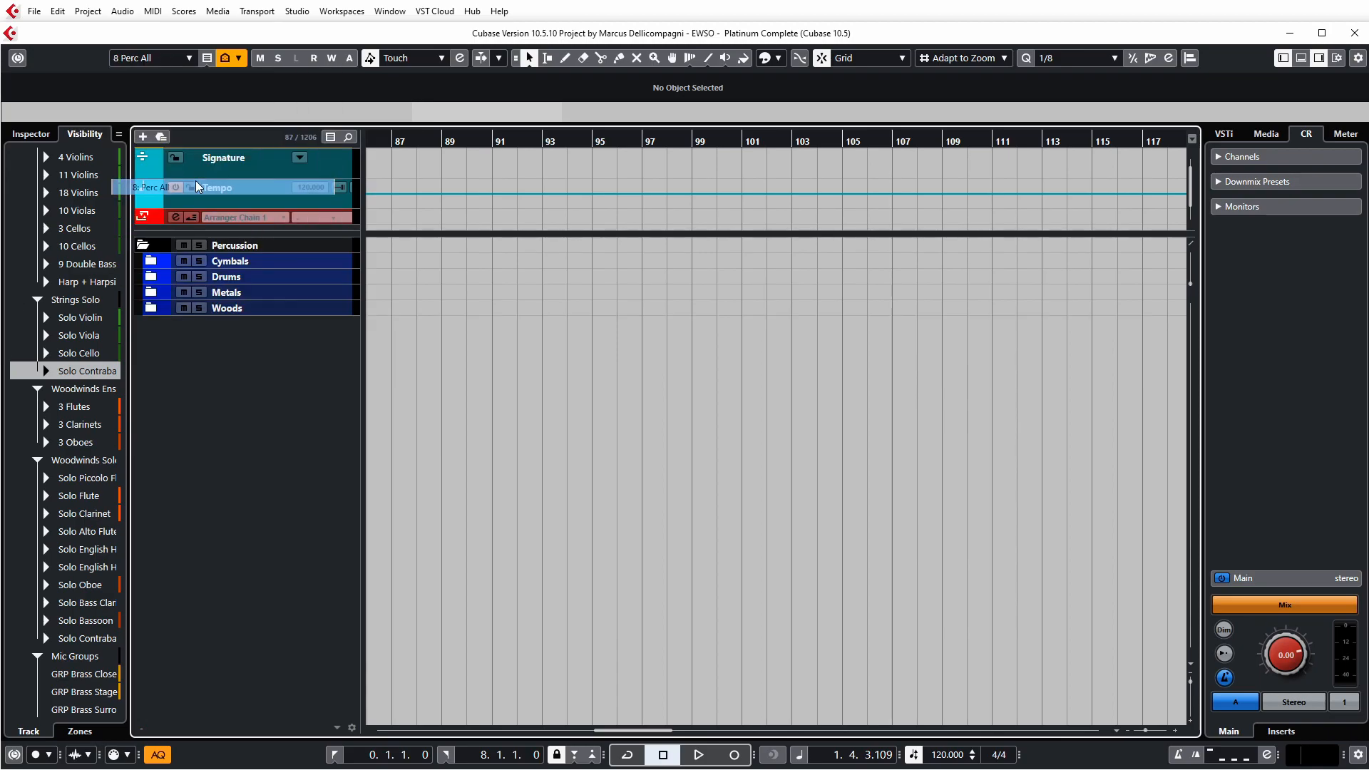
{"action": "left_click", "coordinate": [152, 58]}
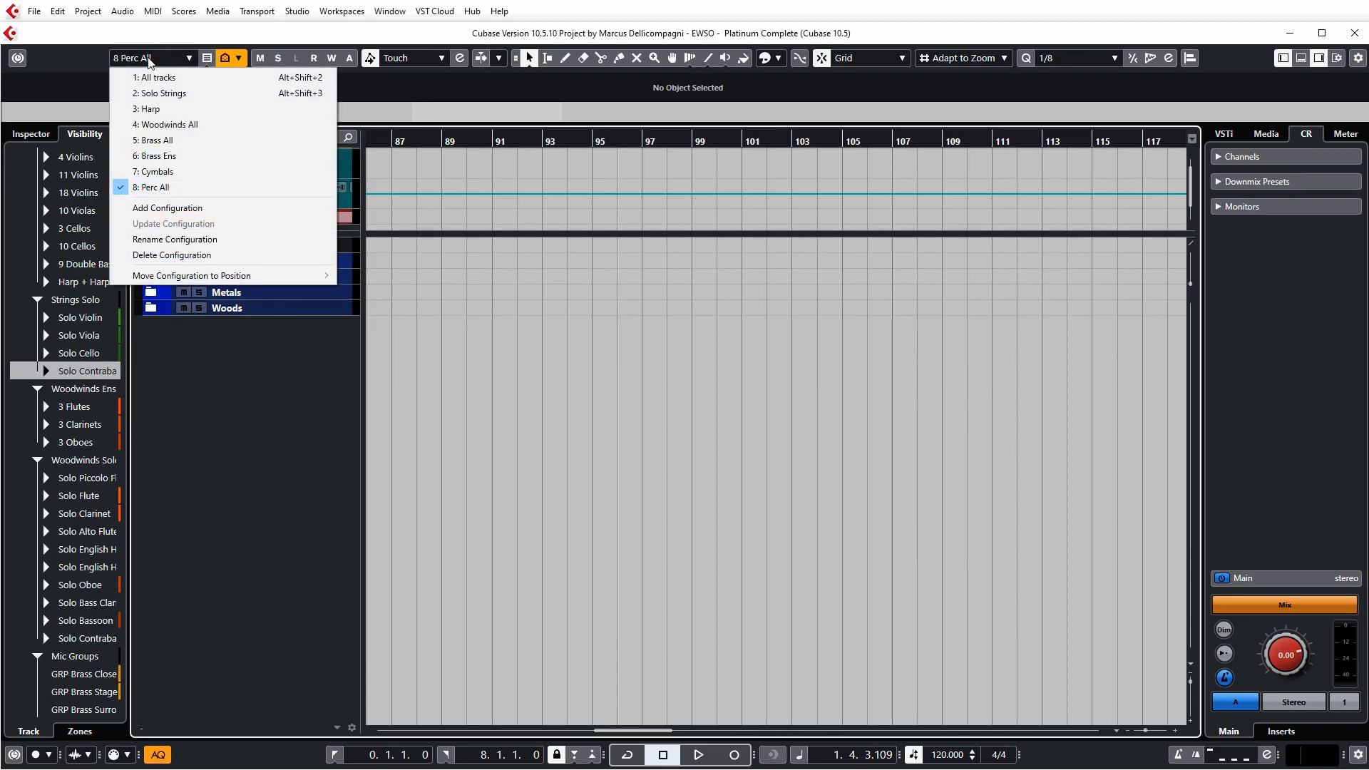
{"action": "left_click", "coordinate": [314, 257]}
Step: Recall the Cymbals visibility configuration, open its rename dialog and close it keeping the same name
{"action": "left_click", "coordinate": [180, 59]}
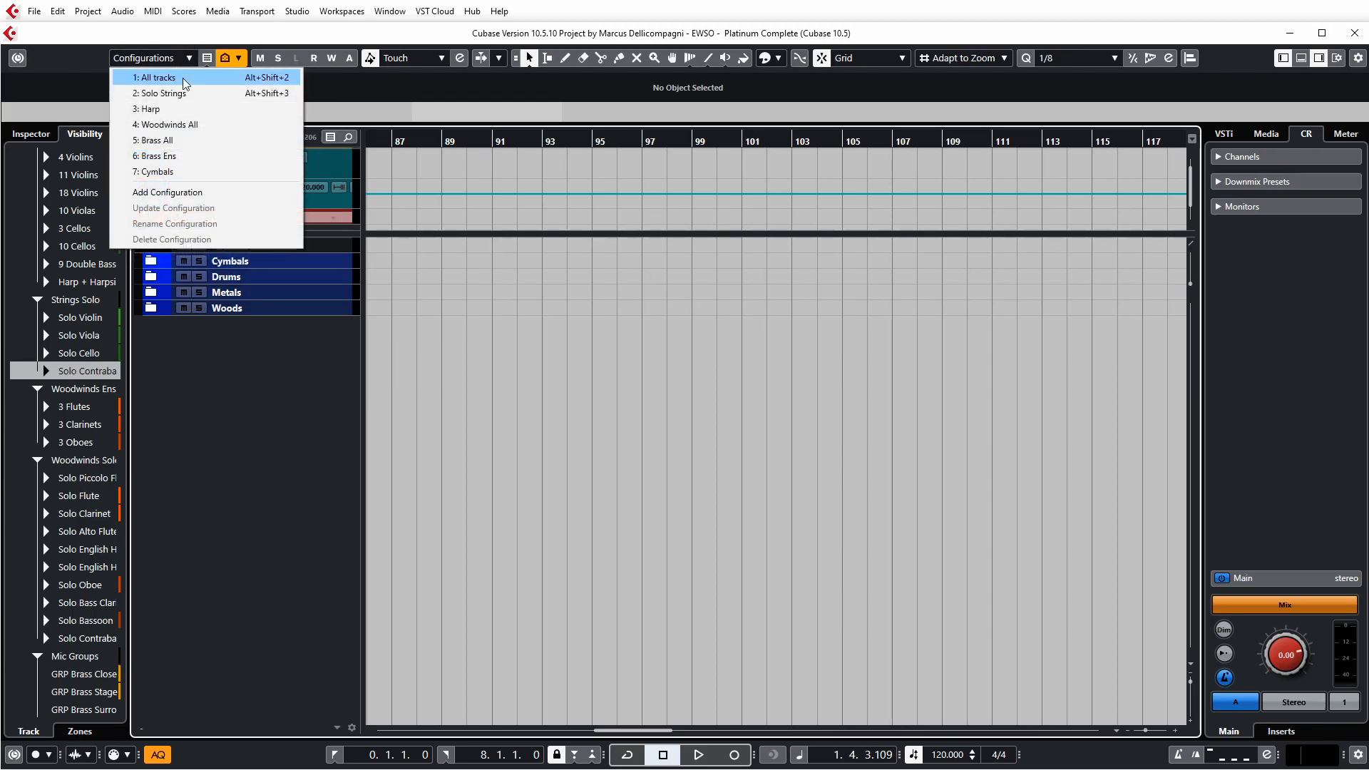
{"action": "left_click", "coordinate": [154, 171]}
{"action": "left_click", "coordinate": [171, 58]}
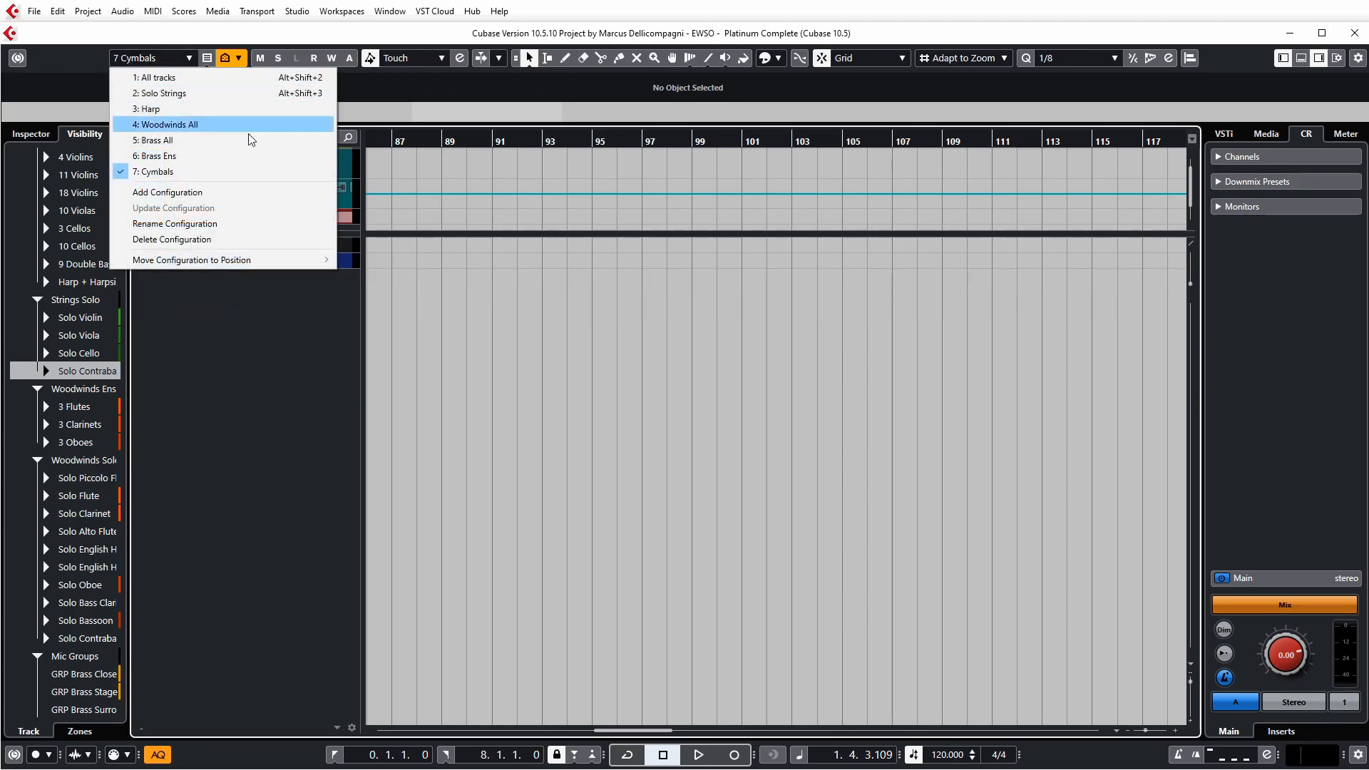
{"action": "left_click", "coordinate": [254, 224]}
{"action": "left_click", "coordinate": [863, 443]}
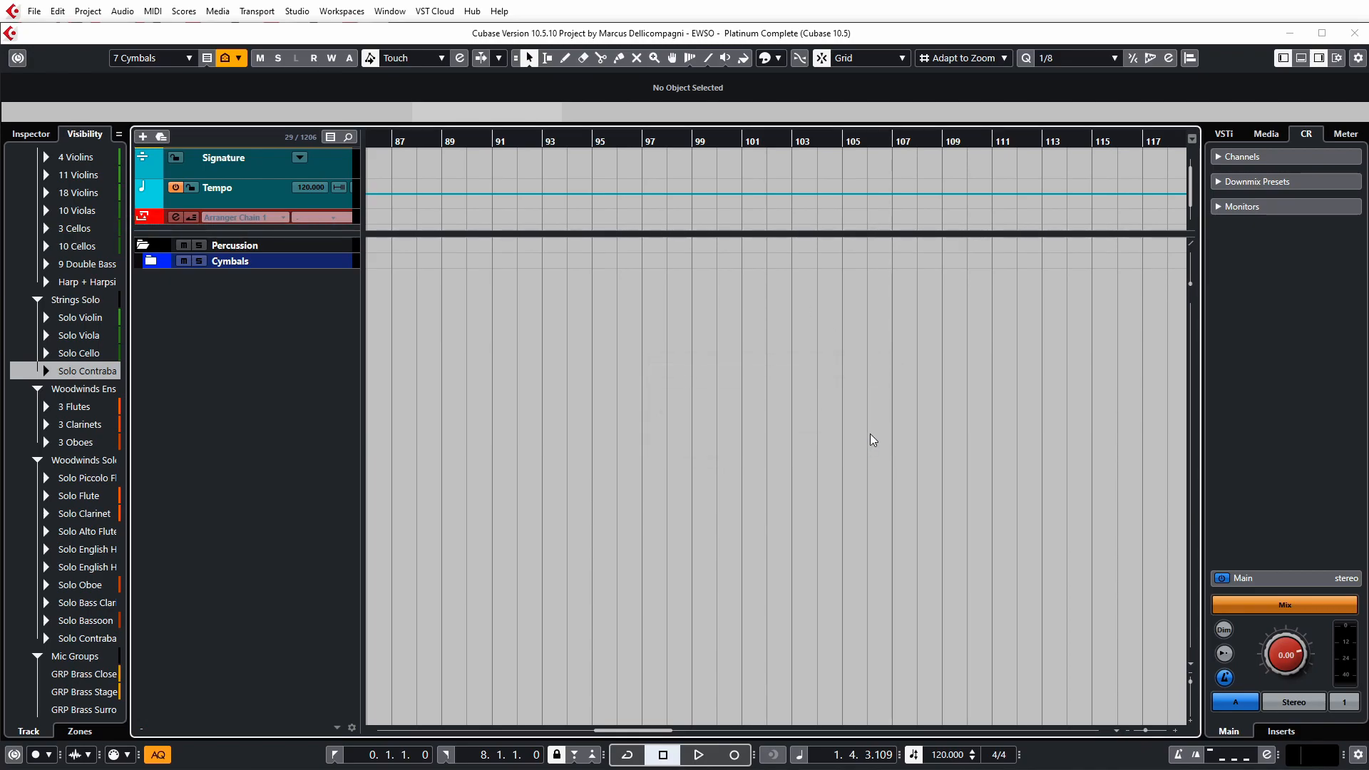
Step: Open the MixConsole and shift its window slightly
{"action": "key", "text": "F3"}
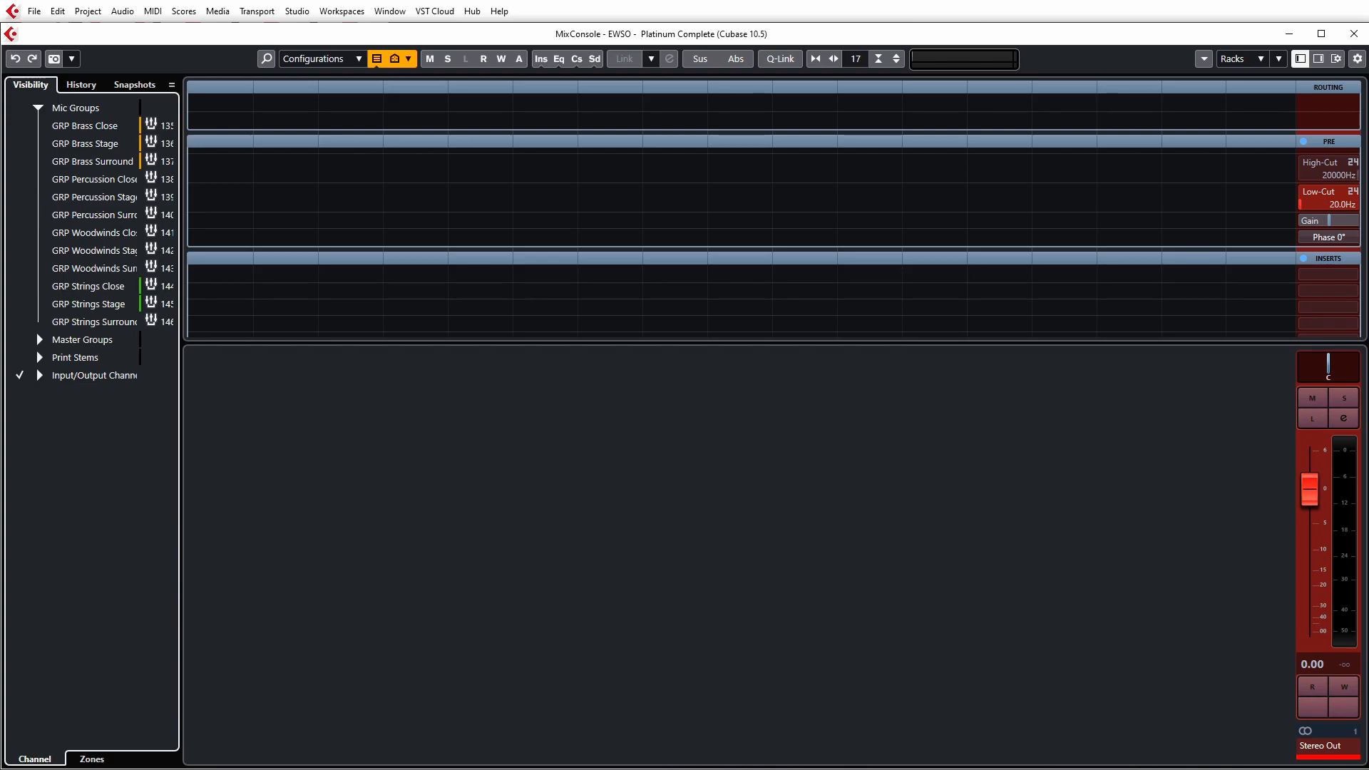
{"action": "mouse_move", "coordinate": [1105, 42]}
{"action": "left_mouse_down"}
{"action": "mouse_move", "coordinate": [1137, 86]}
{"action": "mouse_move", "coordinate": [1134, 118]}
{"action": "mouse_move", "coordinate": [1106, 40]}
{"action": "left_mouse_up"}
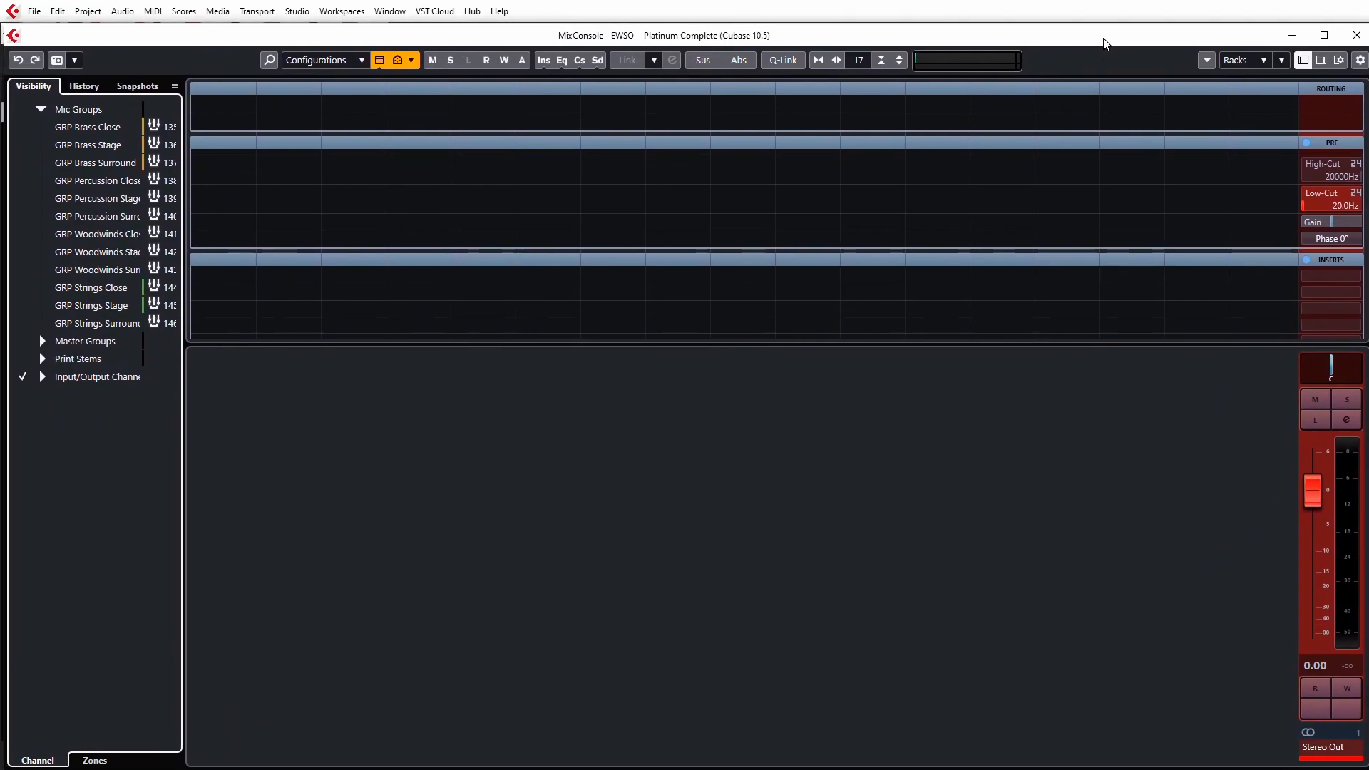